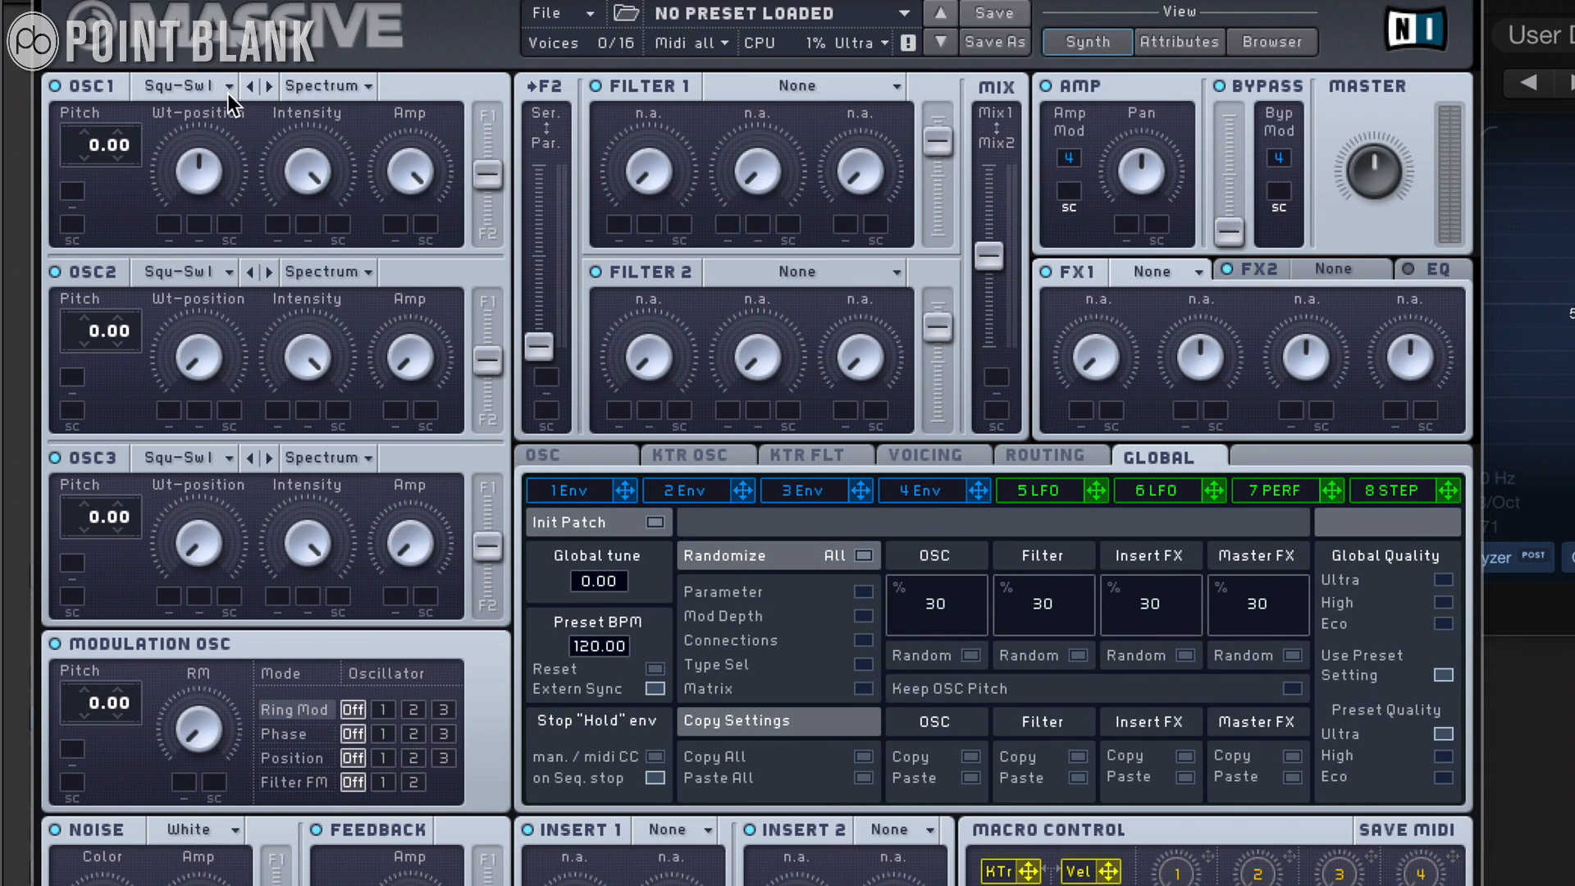
- Load the Kangaroo wavetable in OSC1 and set its pitch to -24.00
left_click(226, 87)
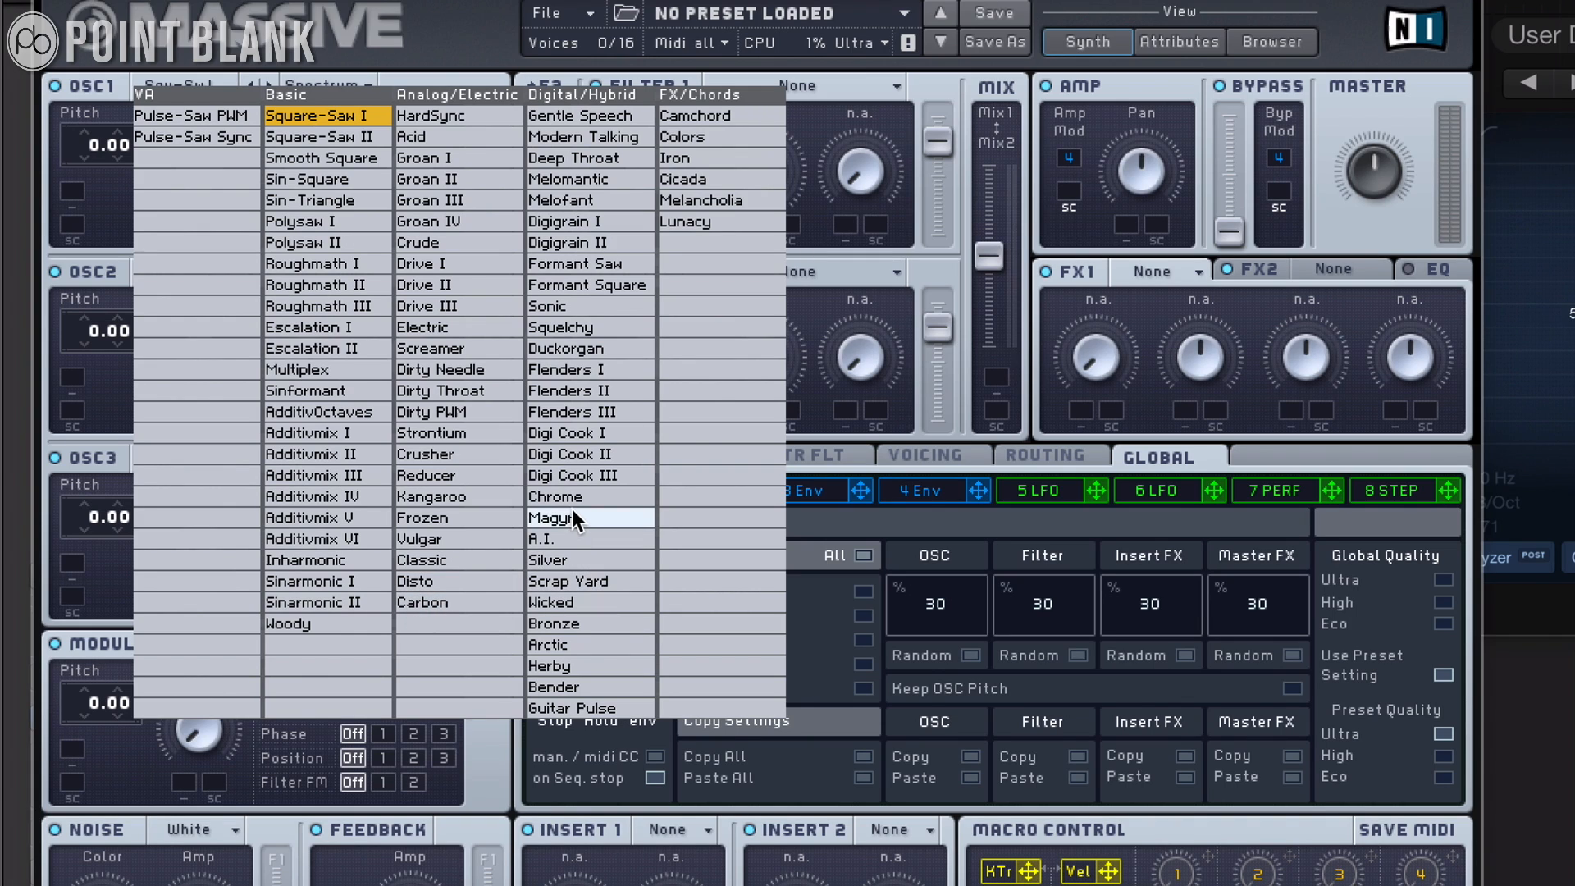
left_click(435, 498)
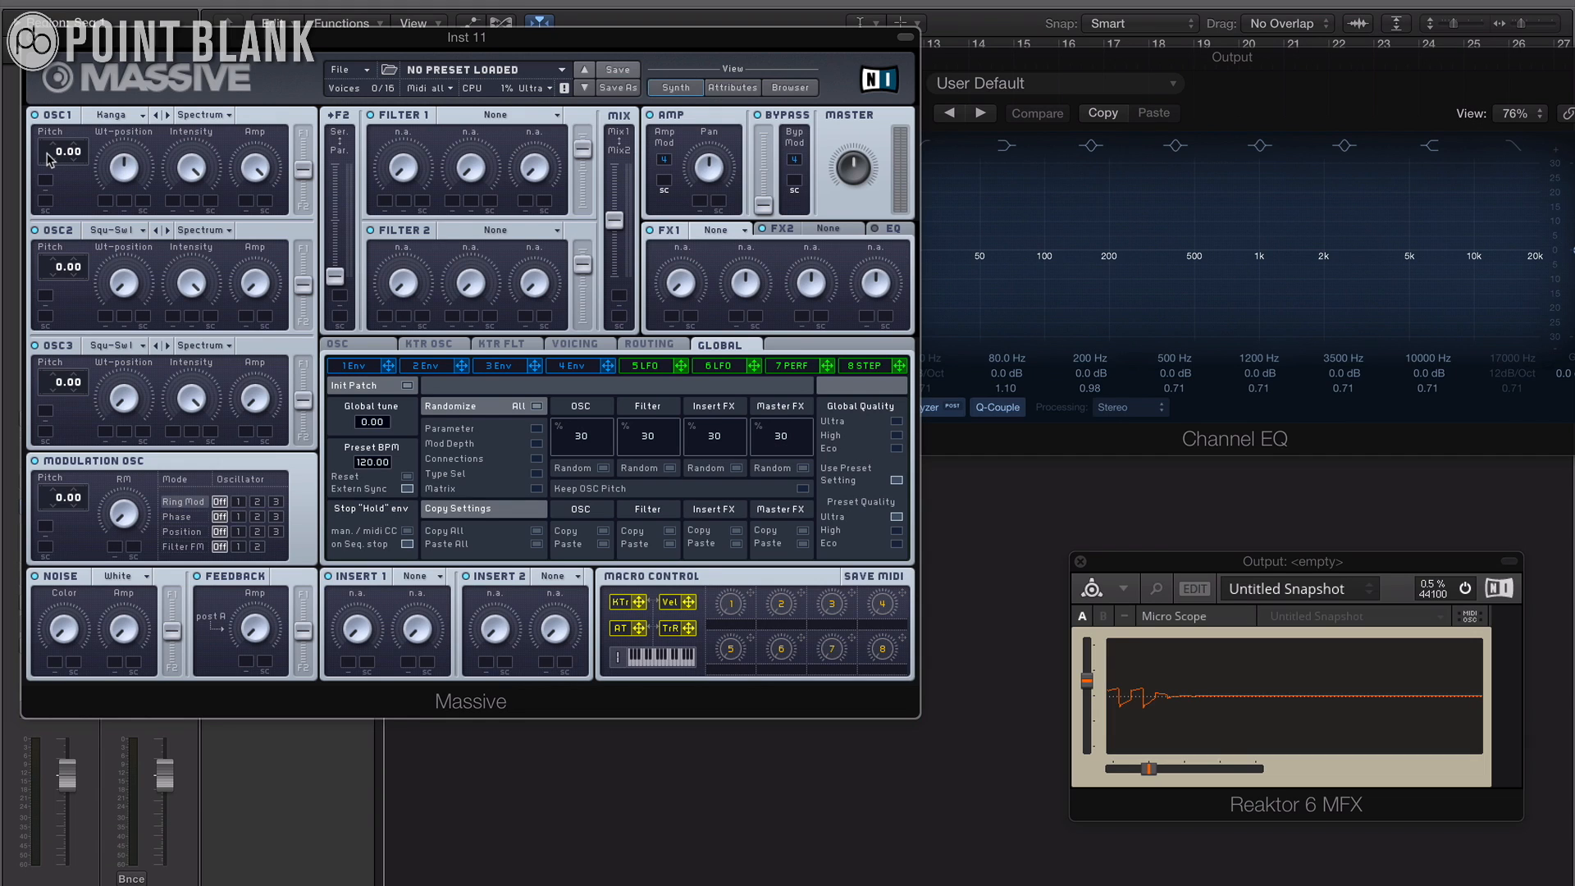
left_click_drag(38, 155, 56, 162)
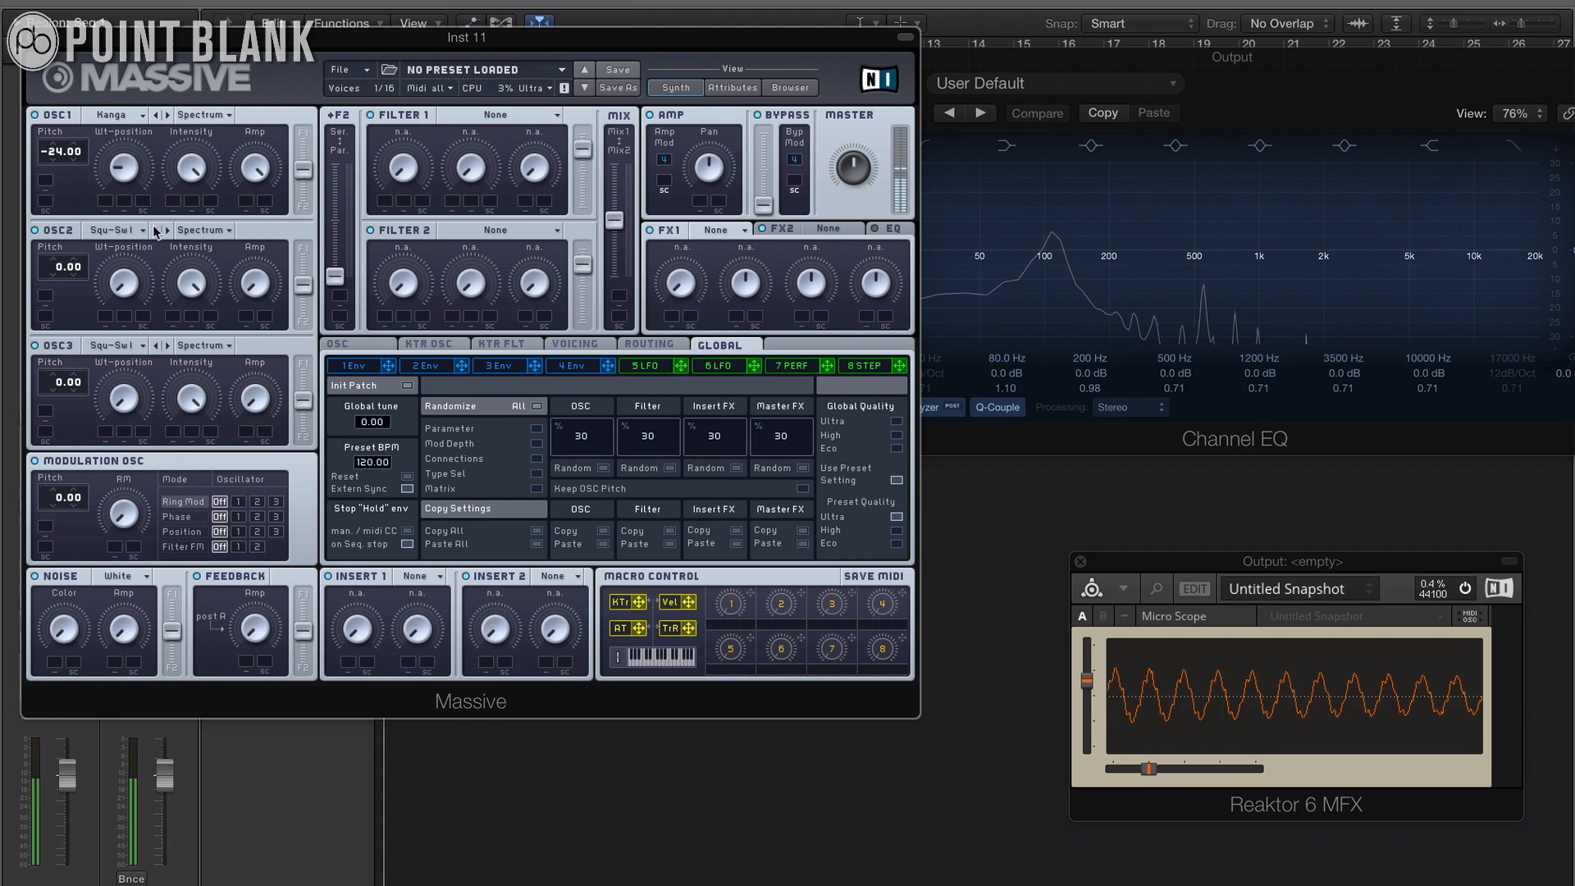
- Adjust OSC1's wavetable position to slightly above centre, raising the system volume to hear the result
left_click_drag(138, 99, 150, 163)
key("XF86AudioRaiseVolume")
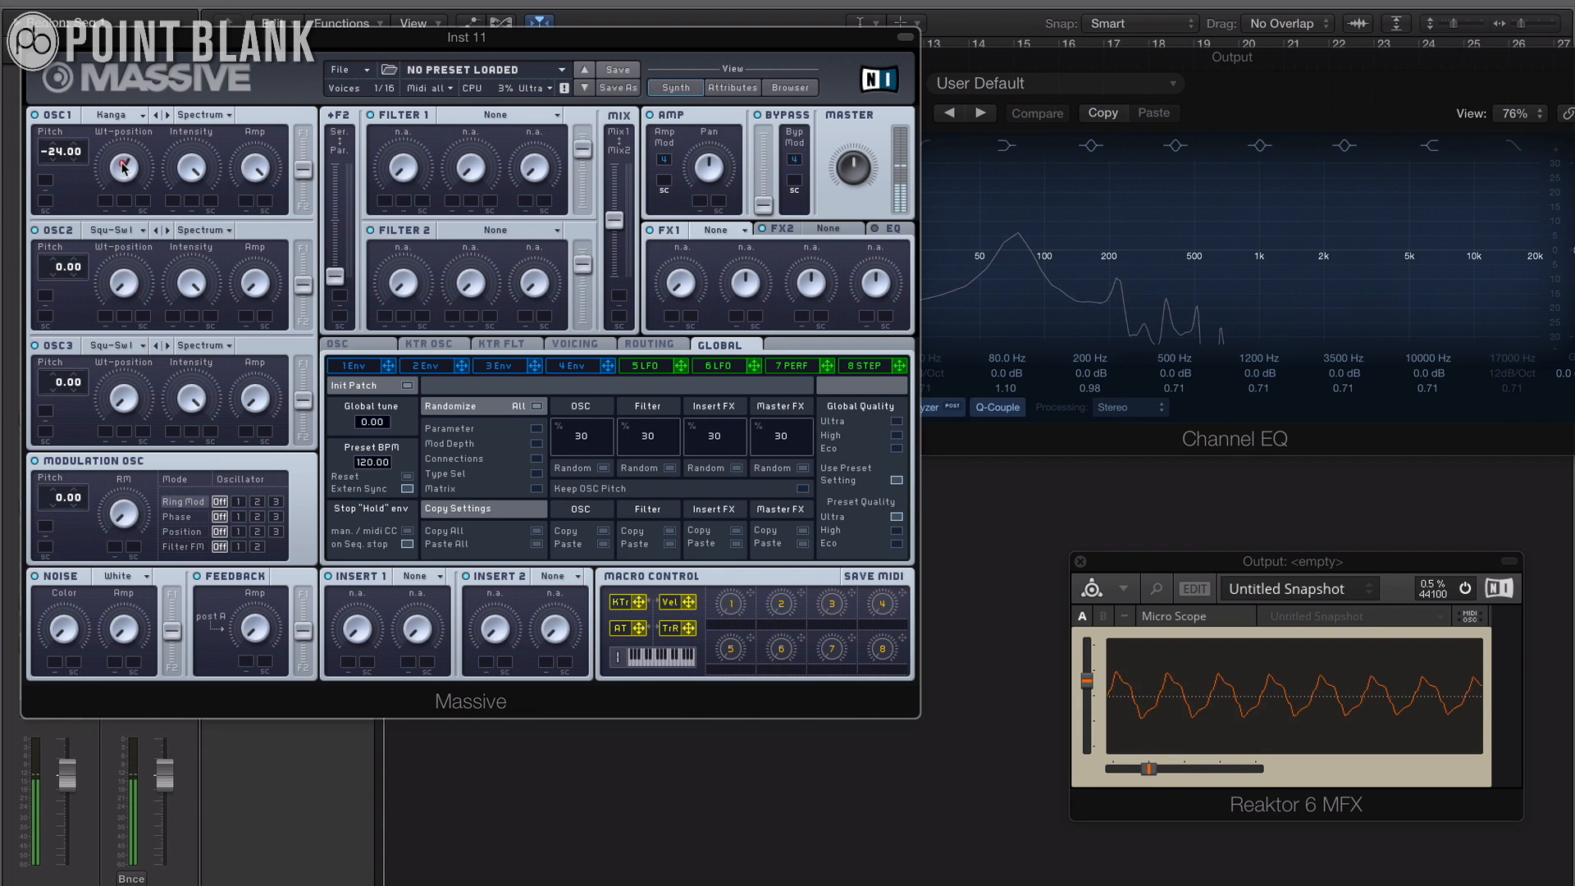
mouse_move(123, 167)
left_mouse_down()
mouse_move(124, 223)
mouse_move(124, 173)
left_mouse_up()
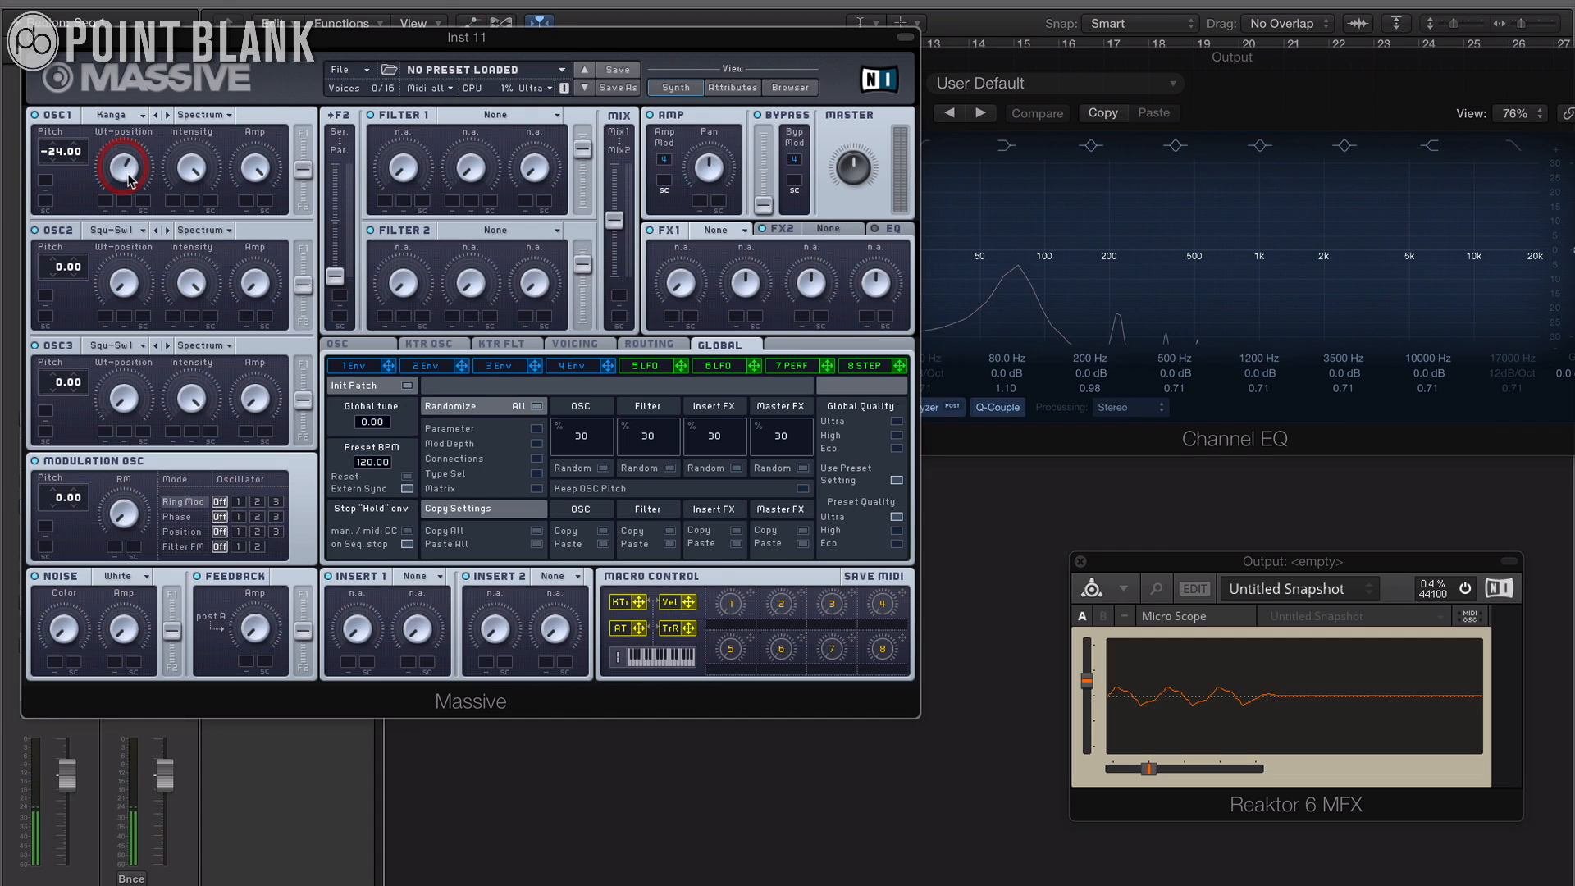
key("XF86AudioRaiseVolume")
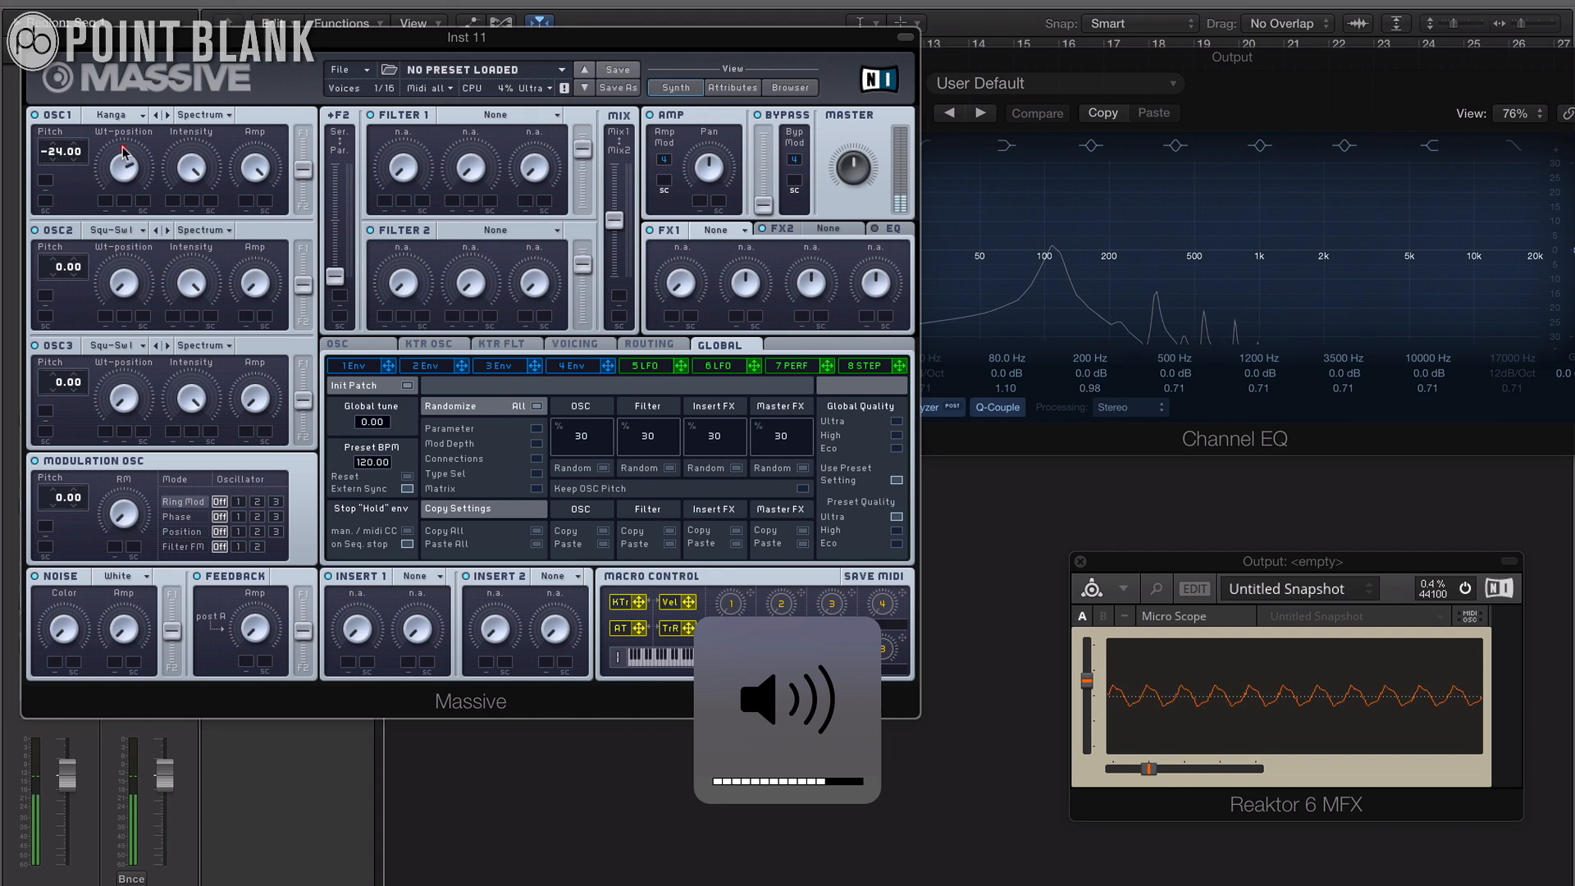
left_click_drag(119, 174, 118, 178)
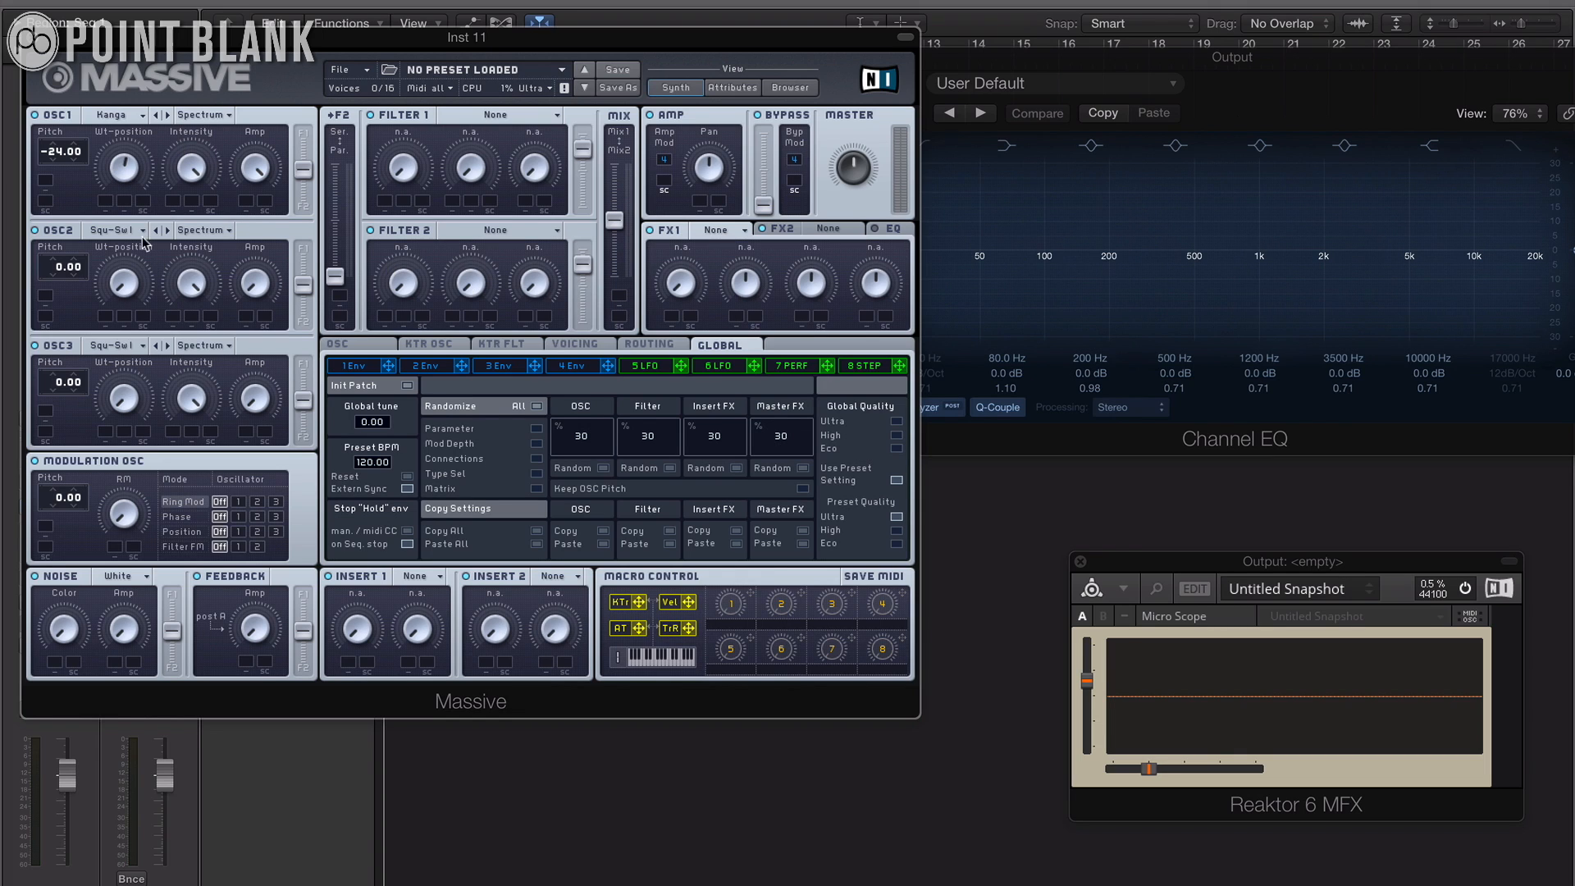
- Switch off OSC1 and load the Carbon wavetable in OSC2
left_click(34, 114)
left_click(146, 232)
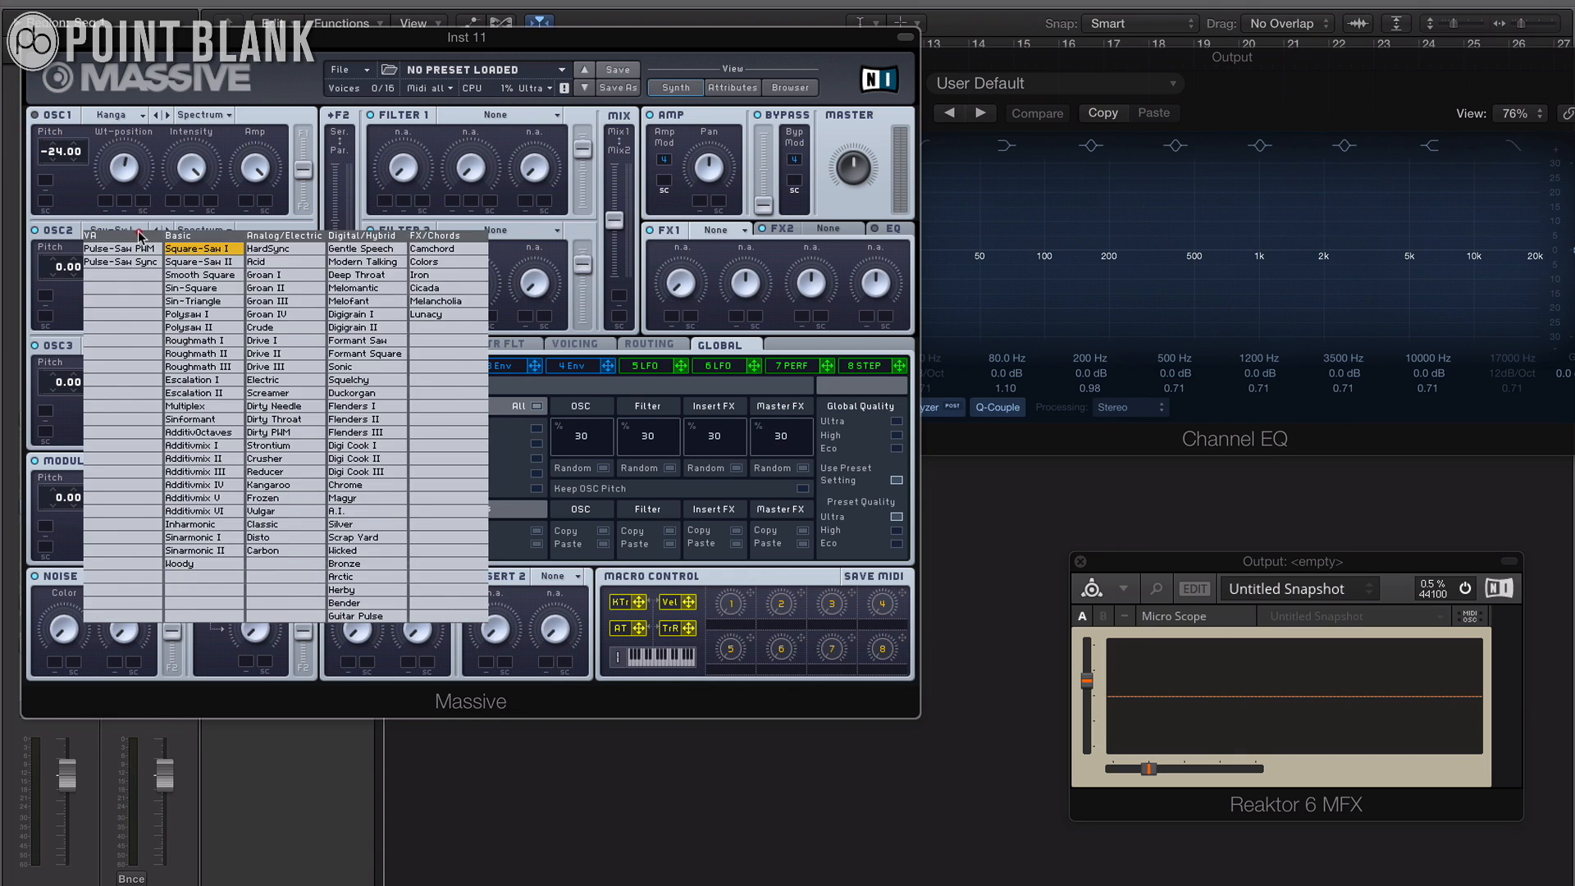
left_click(265, 549)
- Set OSC2's pitch to -24.00 and its wavetable position somewhat below centre
left_click_drag(129, 299, 128, 226)
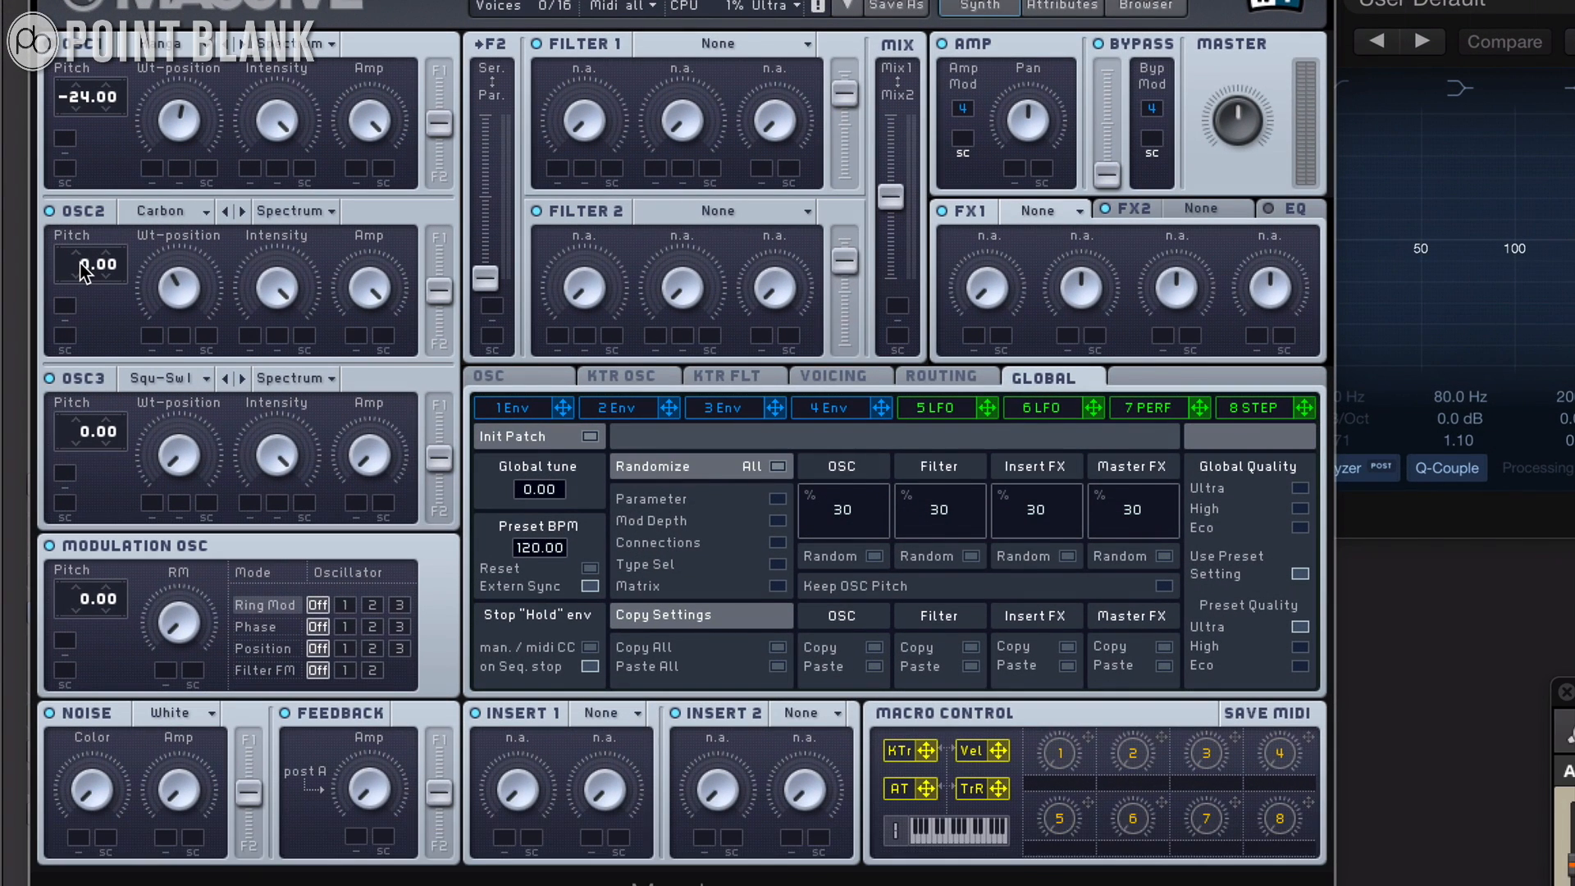
left_click_drag(80, 262, 177, 298)
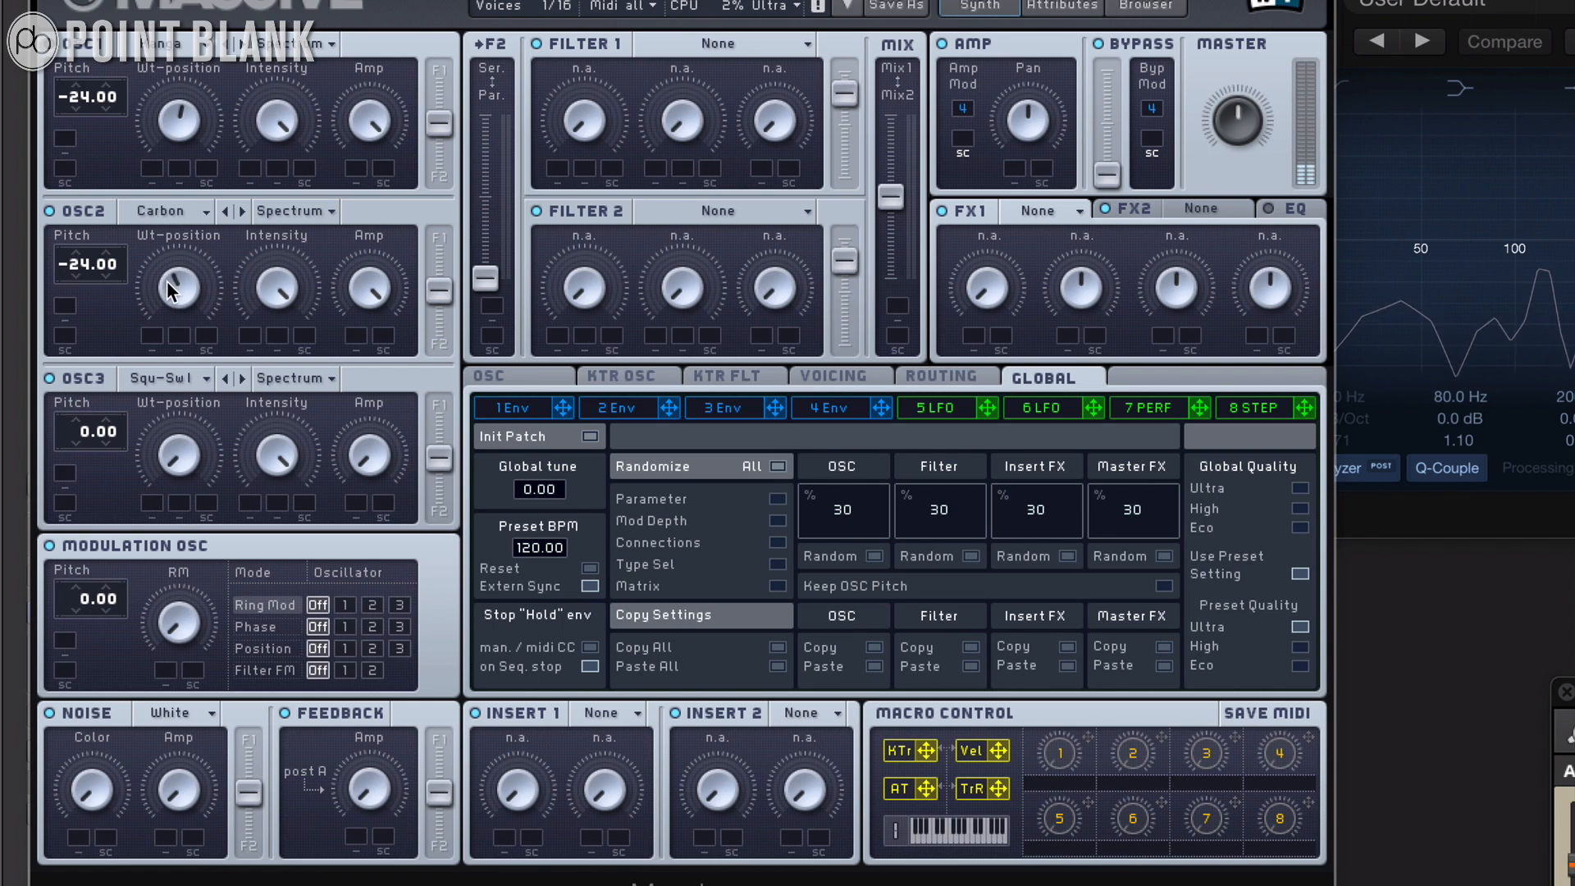
left_click_drag(166, 282, 175, 317)
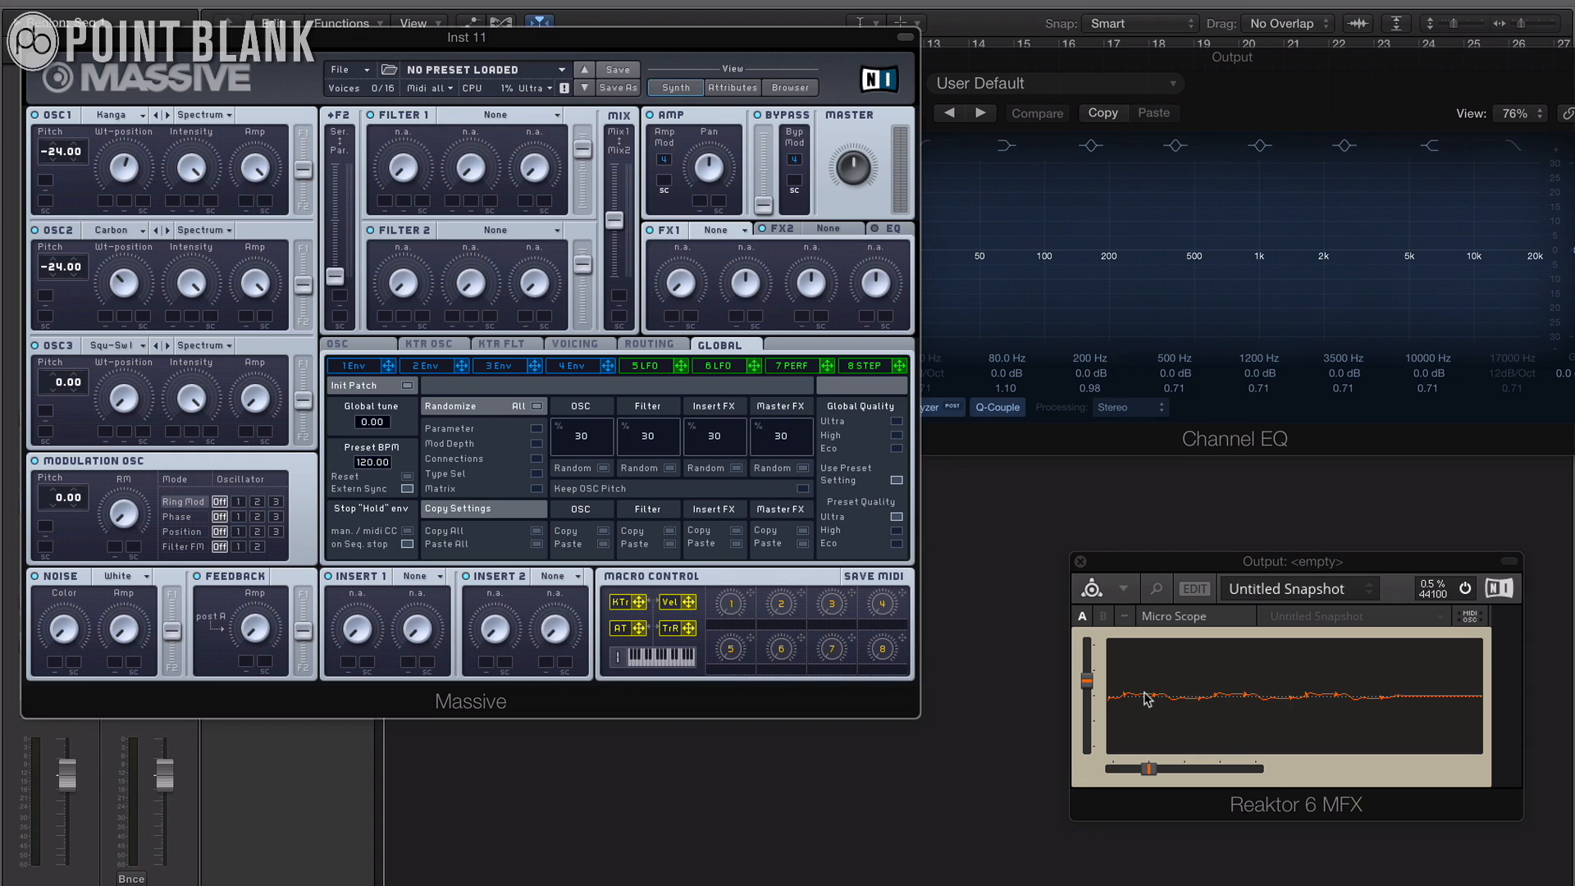
- Set the voicing to Monophon with 2 unisono voices and enable a slight pitch cutoff spread with a 0.24 maximum
left_click(575, 345)
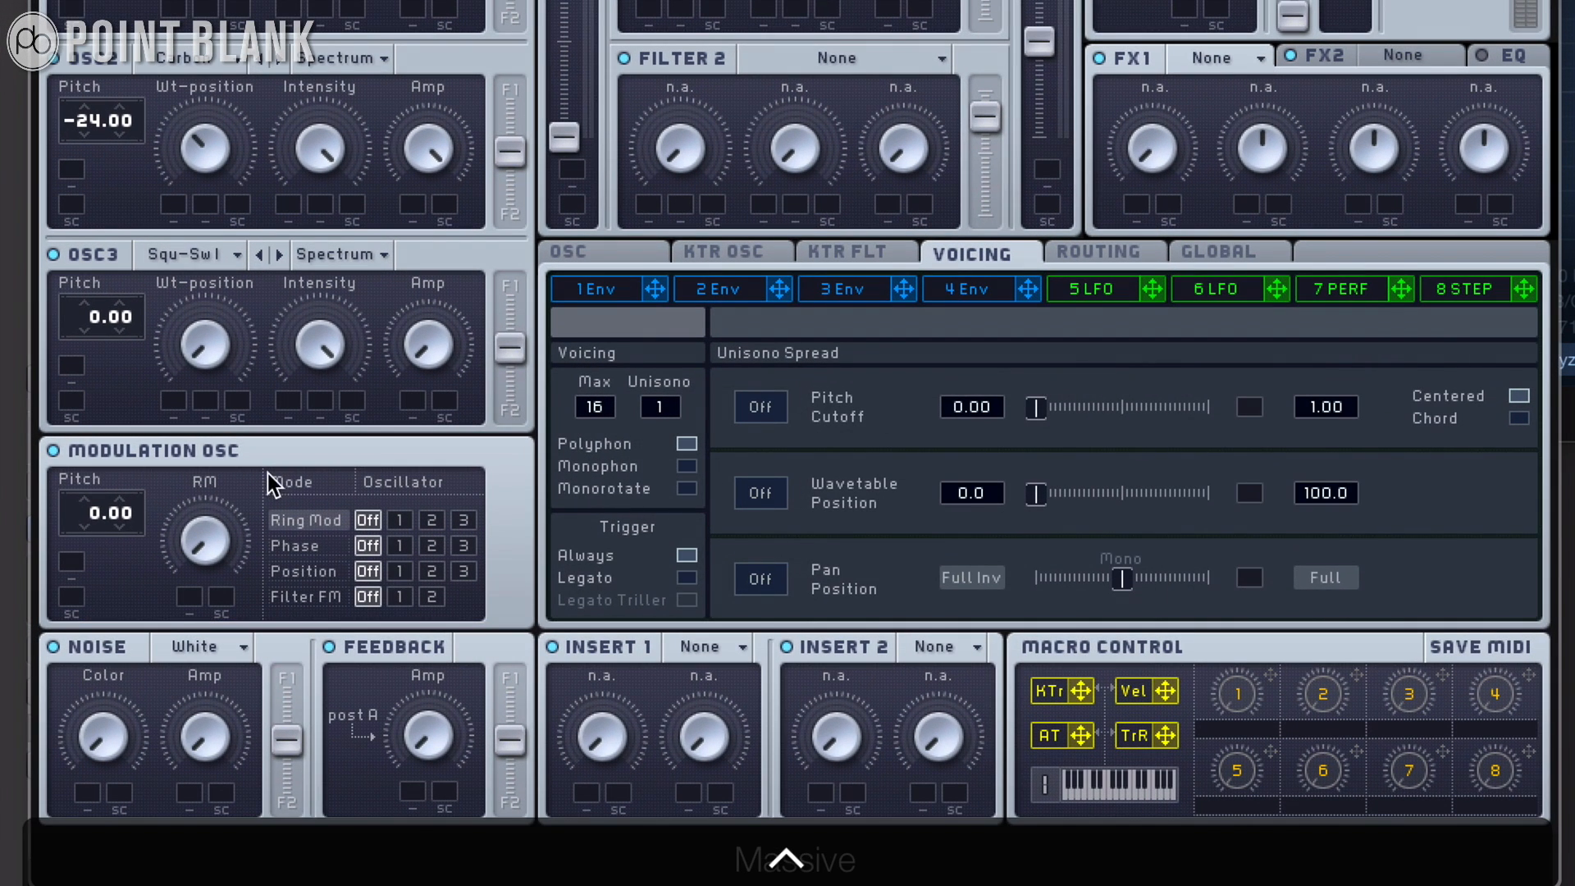
left_click(687, 466)
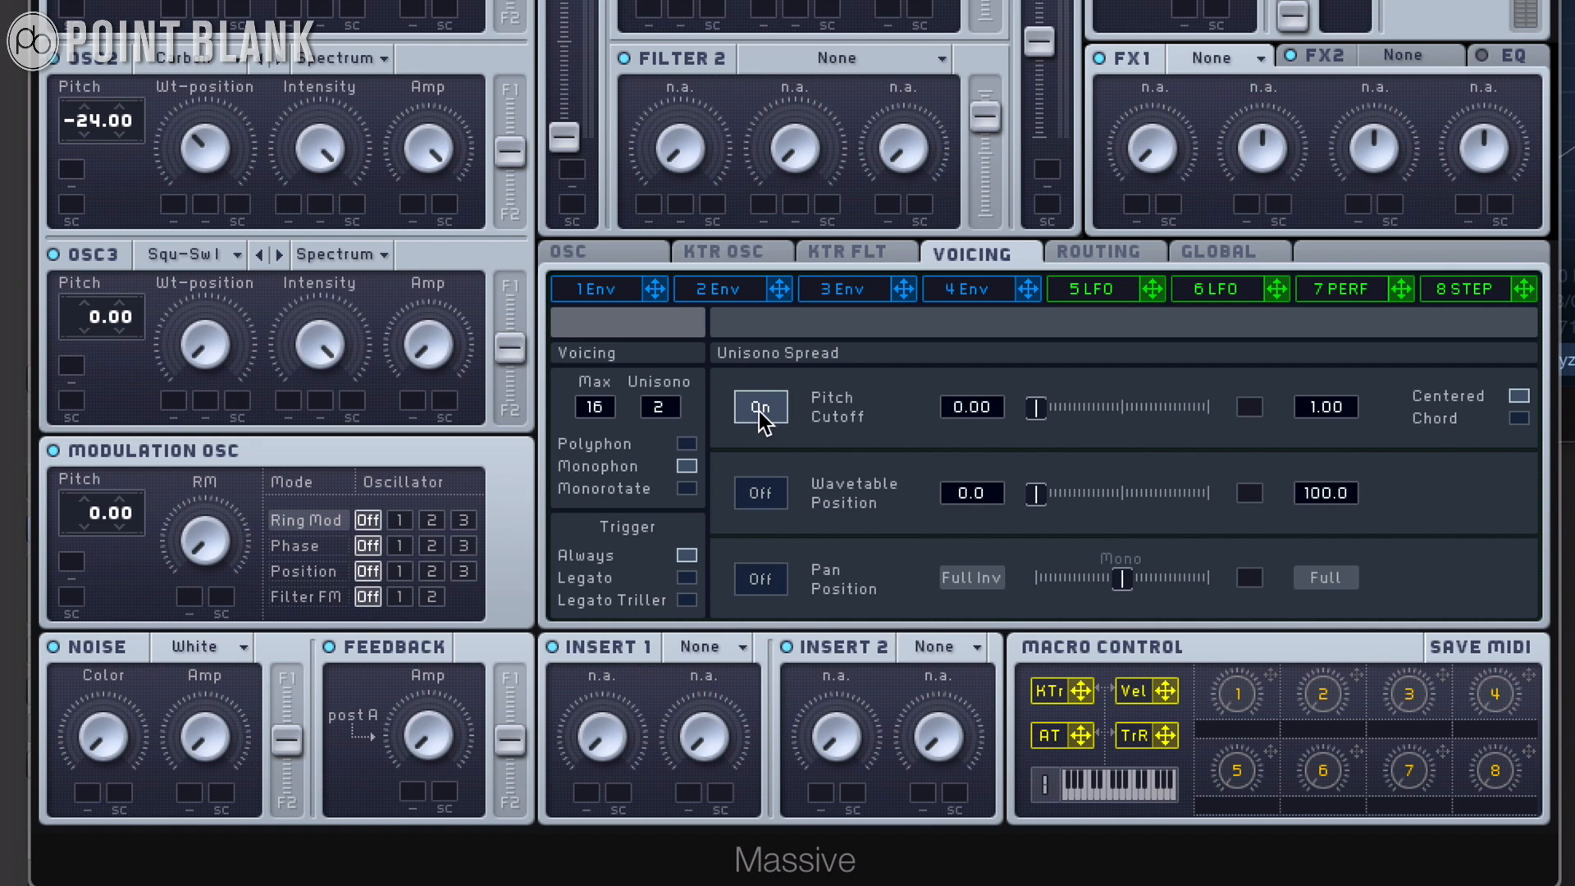
left_click_drag(1335, 406, 1332, 509)
left_click_drag(1049, 411, 1059, 415)
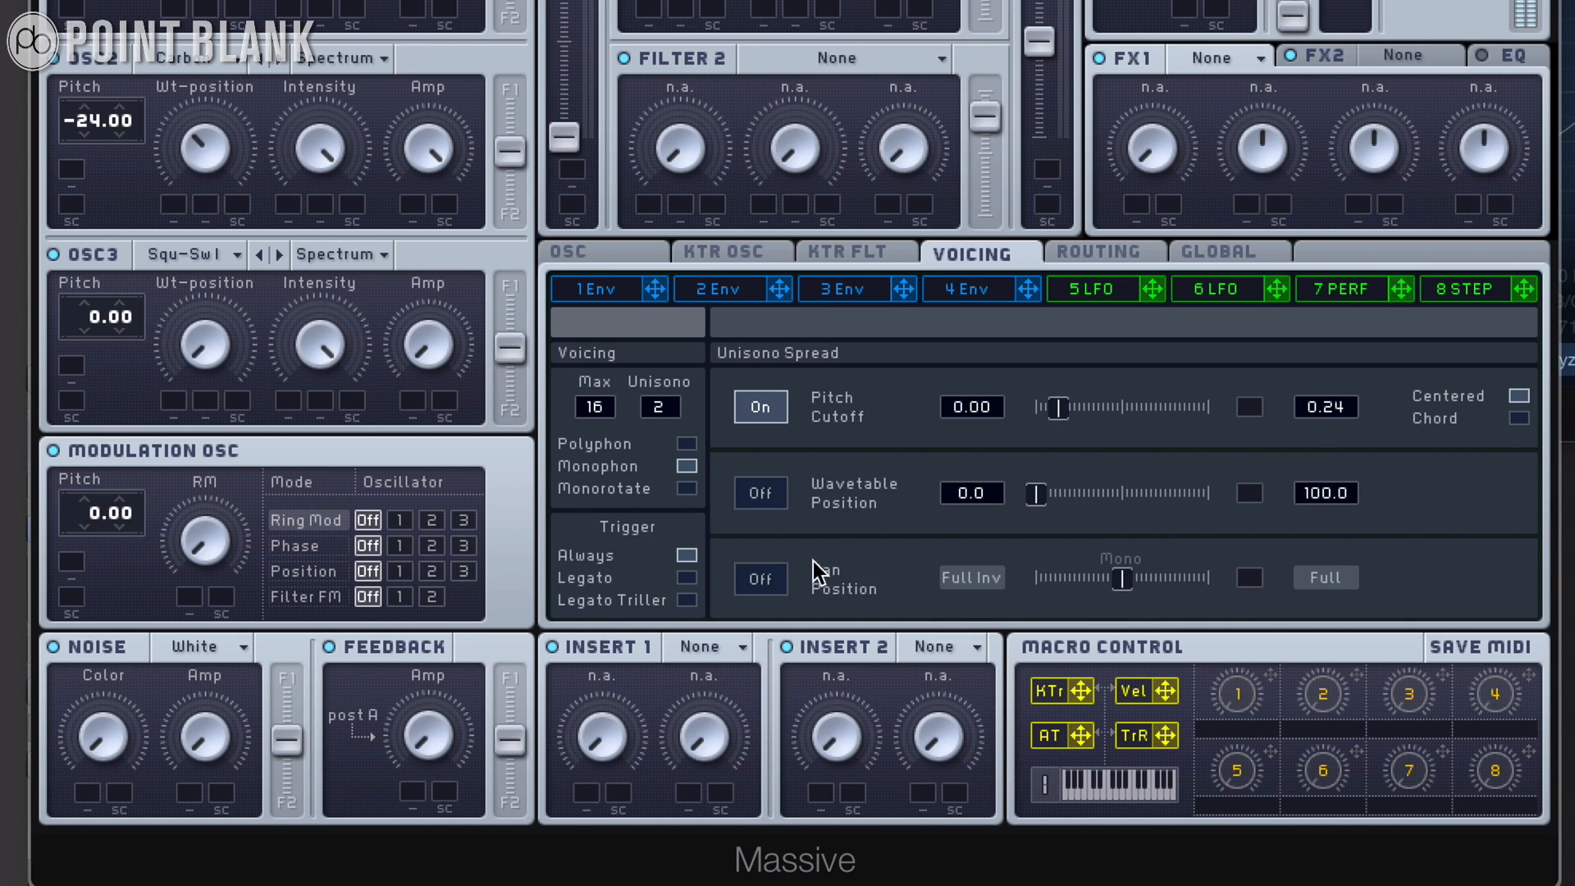
- Enable the unisono pan position spread and set it slightly away from Mono towards Full Inv
left_click(770, 574)
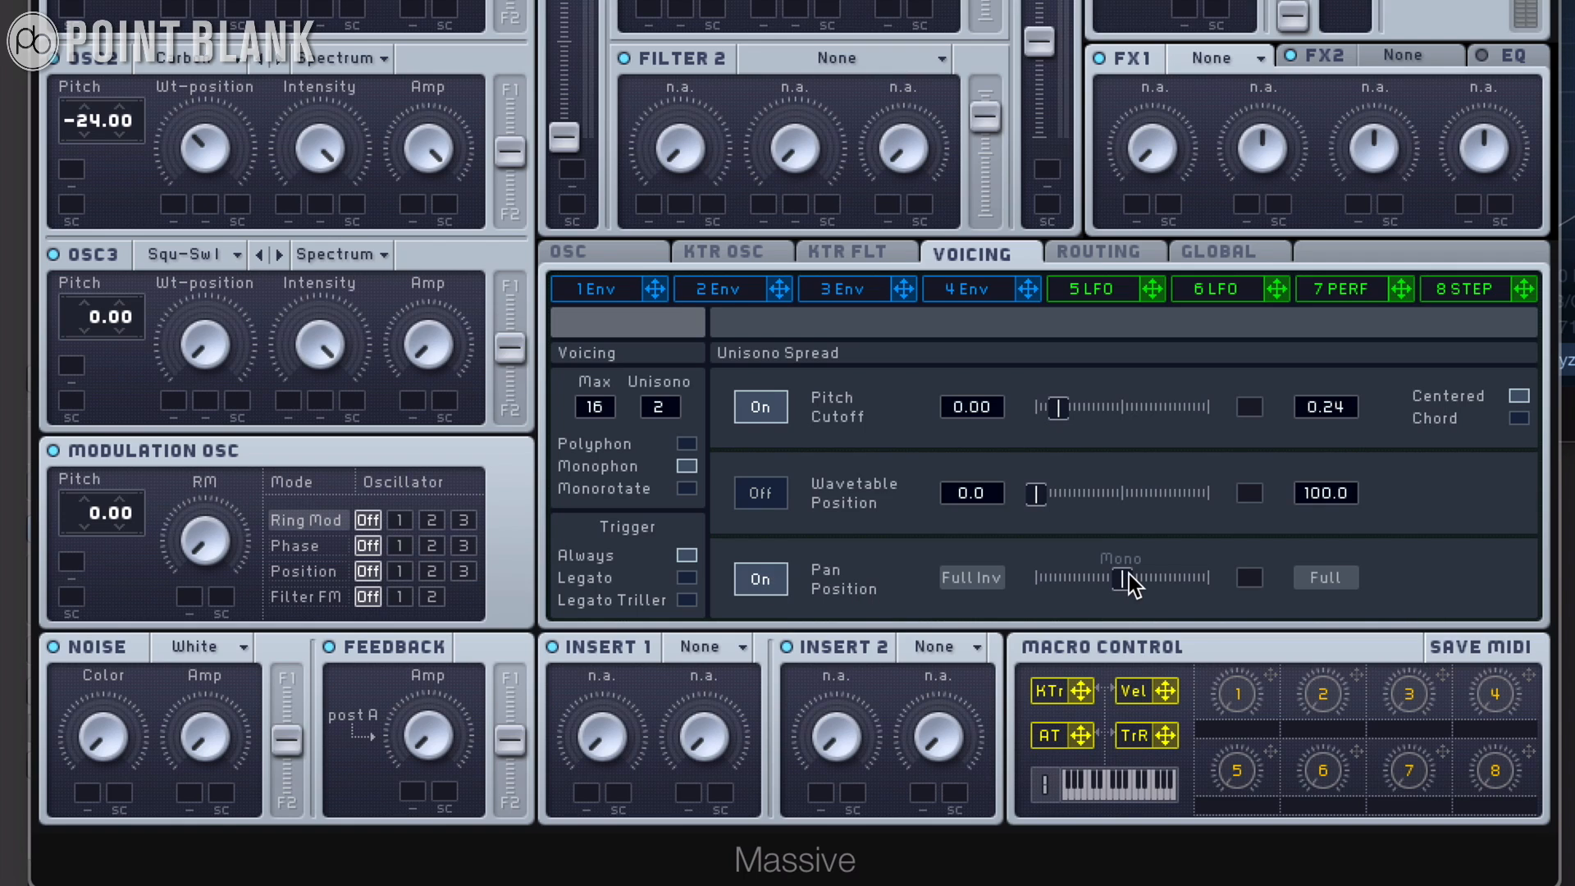
left_click_drag(1112, 573, 1079, 572)
mouse_move(1043, 577)
left_mouse_down()
mouse_move(1126, 584)
mouse_move(1025, 587)
left_mouse_up()
- Raise the unisono voices to 4 and reduce the pitch cutoff spread
left_click_drag(661, 410, 665, 403)
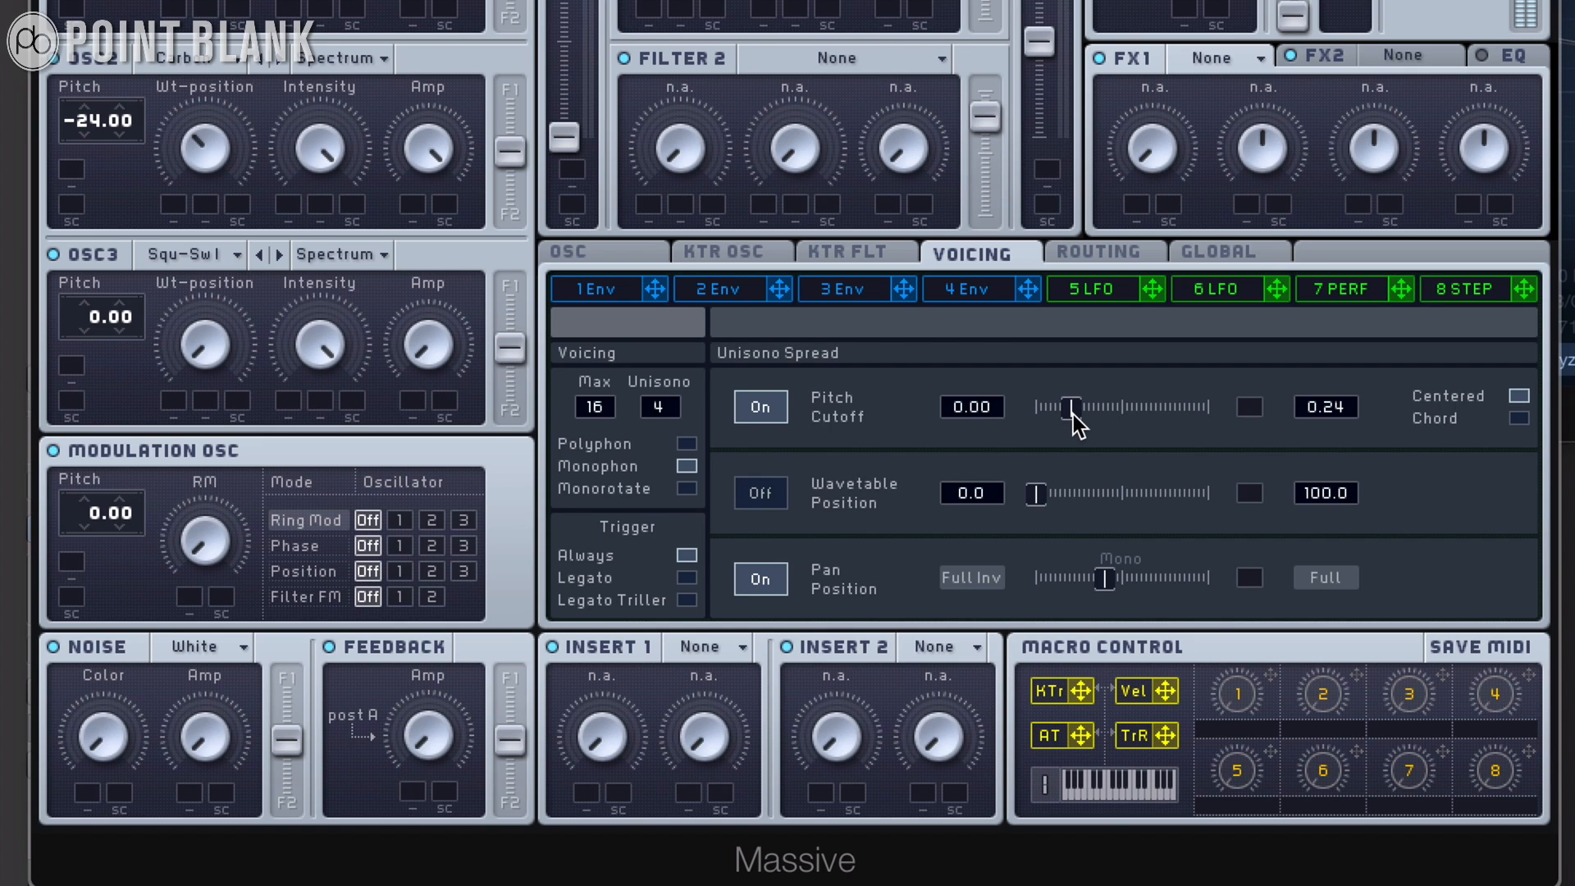
left_click_drag(1072, 413, 1053, 412)
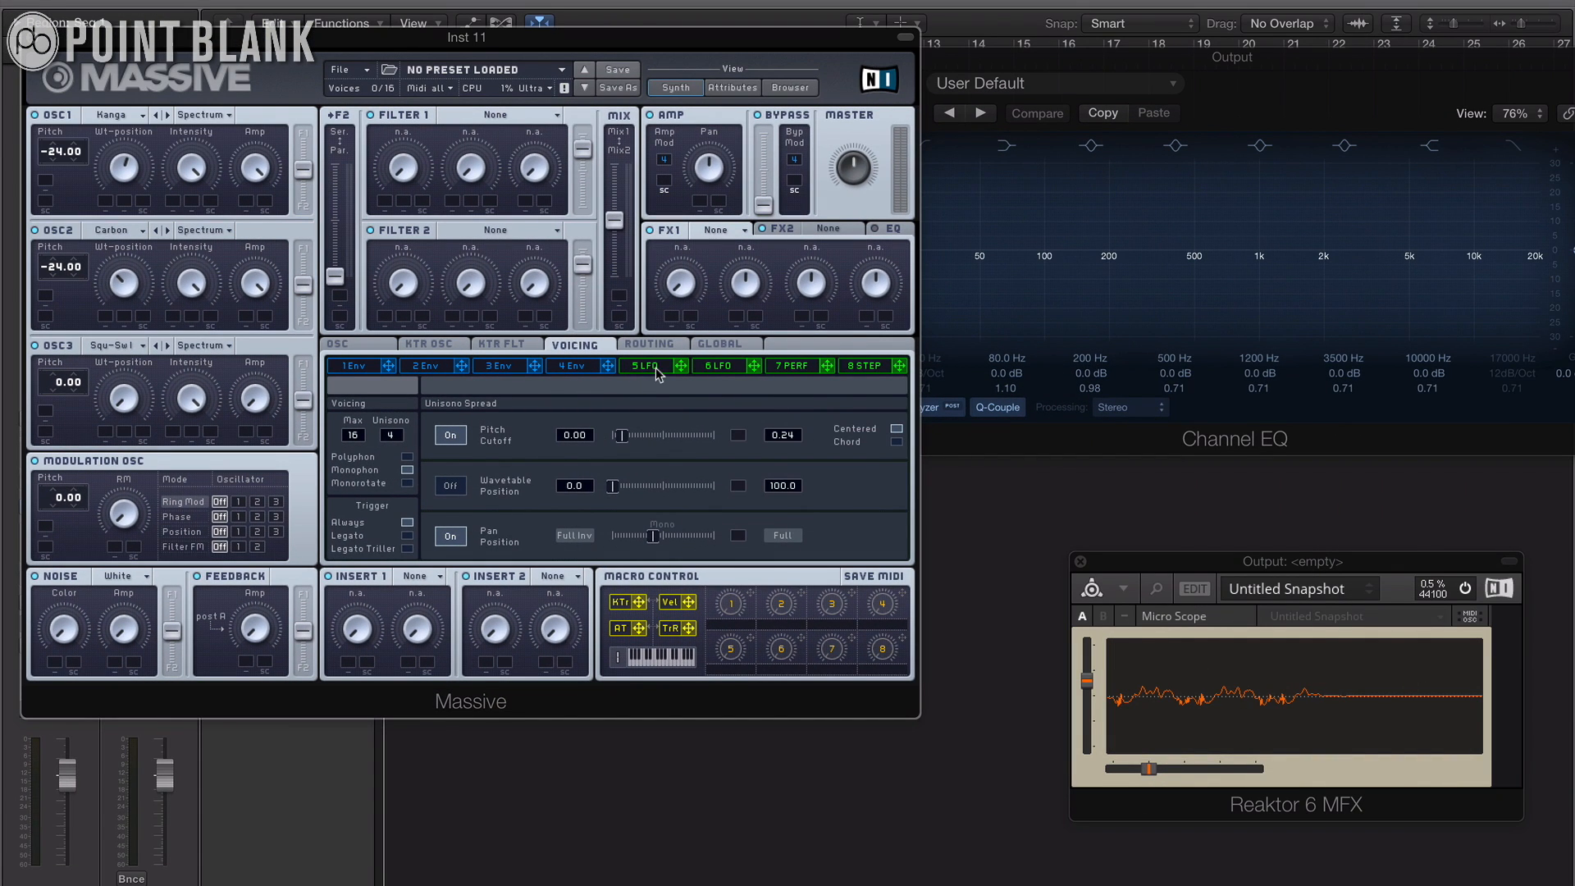
- Assign LFO 5 to OSC1's wavetable position with an upward modulation range
left_click(657, 368)
left_click(353, 367)
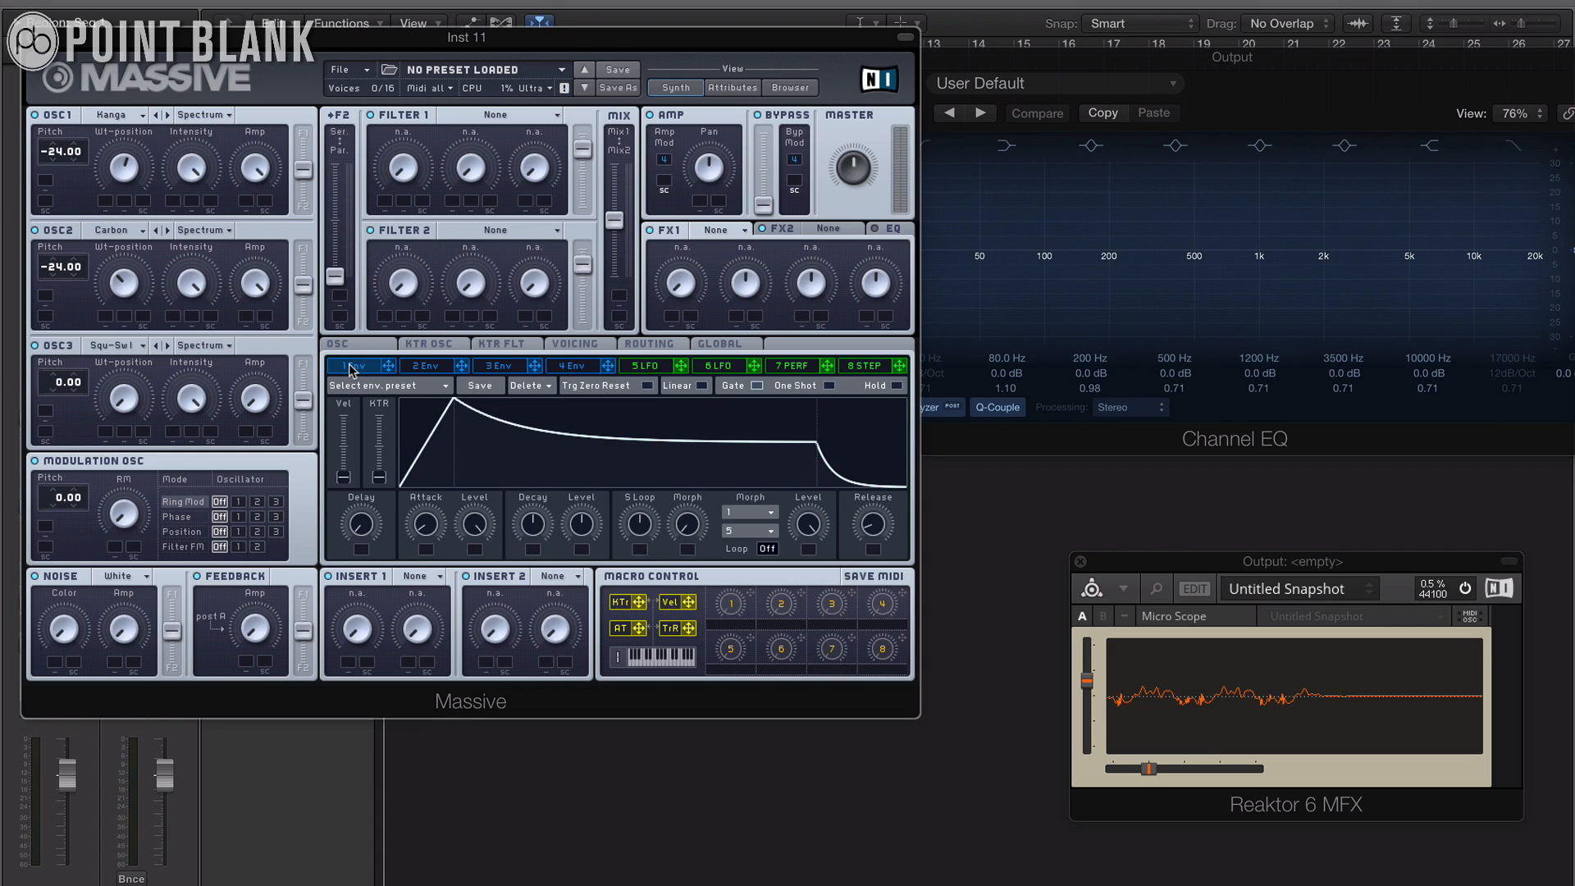
left_click(660, 367)
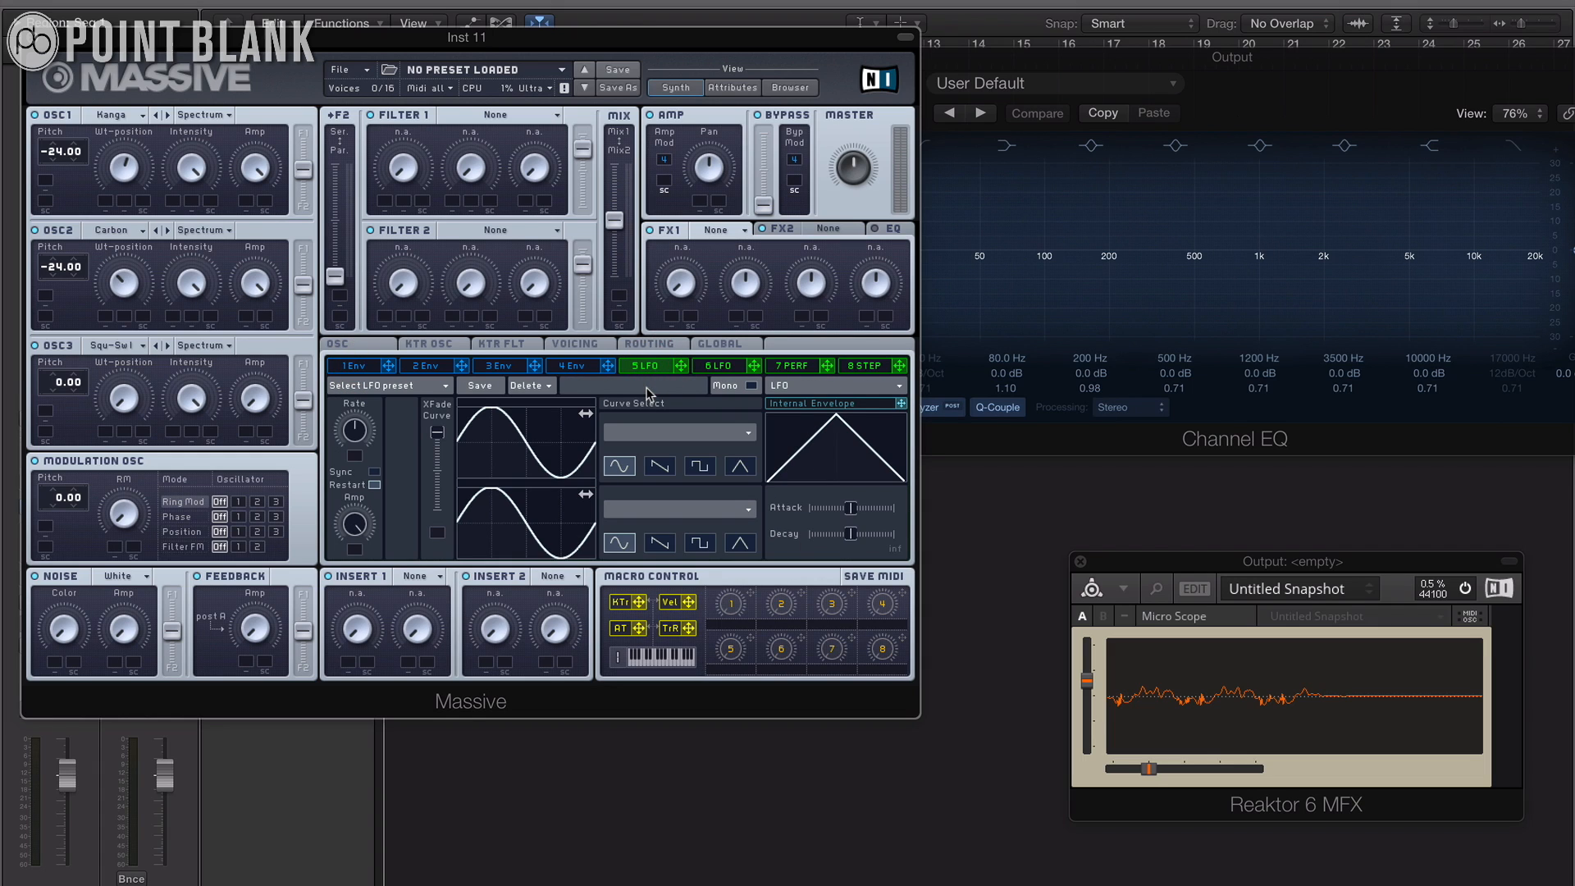
mouse_move(680, 366)
left_mouse_down()
mouse_move(681, 344)
mouse_move(115, 200)
mouse_move(110, 162)
mouse_move(106, 198)
mouse_move(112, 156)
mouse_move(147, 146)
left_mouse_up()
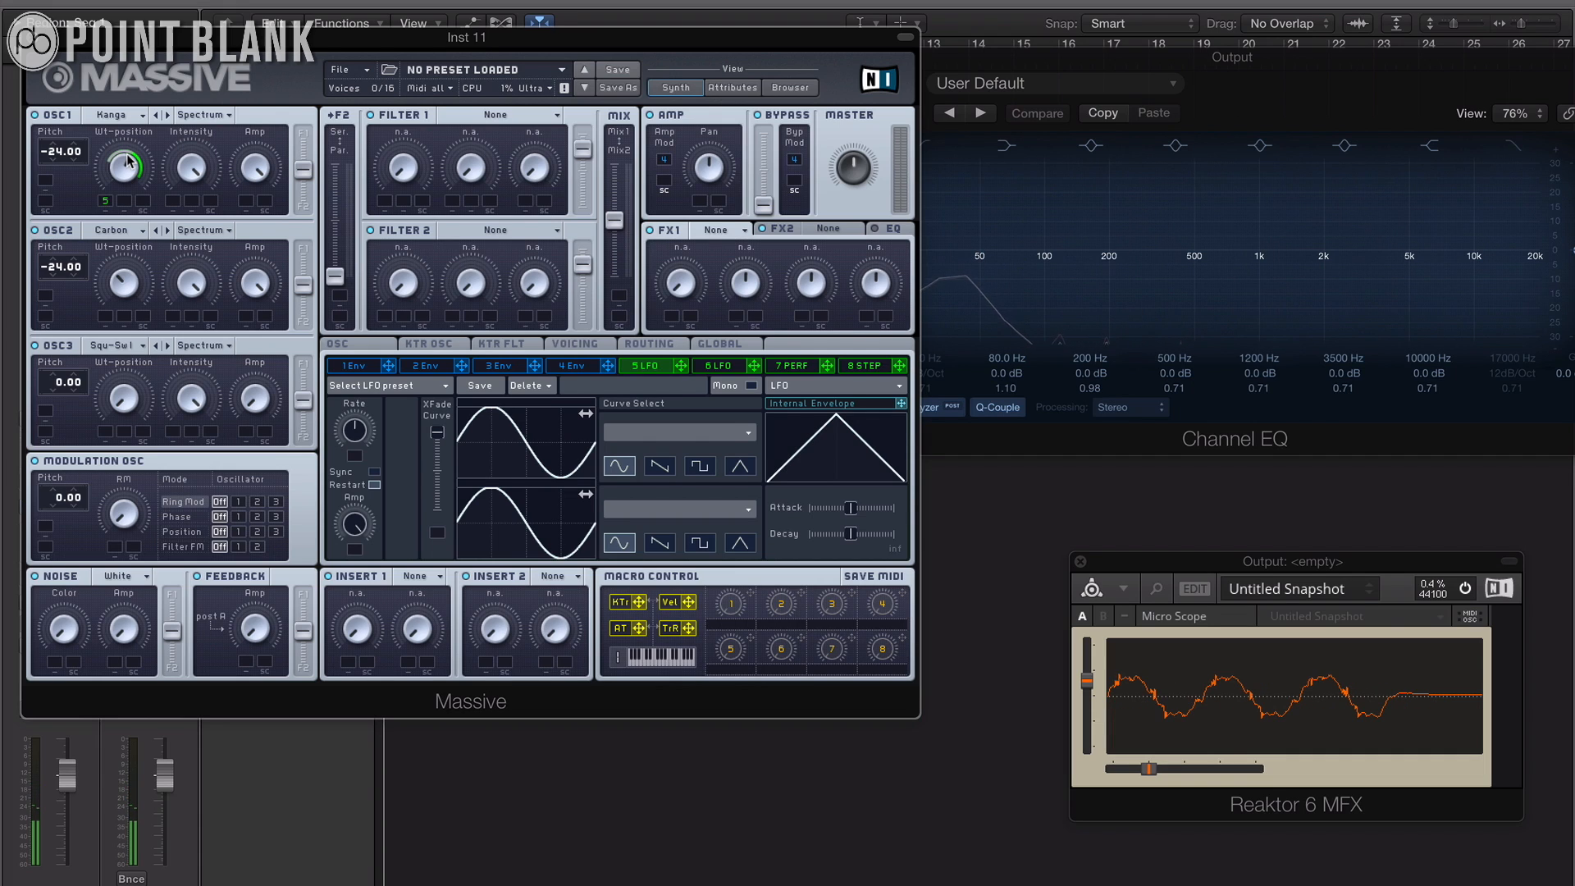
- Modulate OSC1's wavetable position downward with Env 1, using a longer envelope attack
left_click(652, 367)
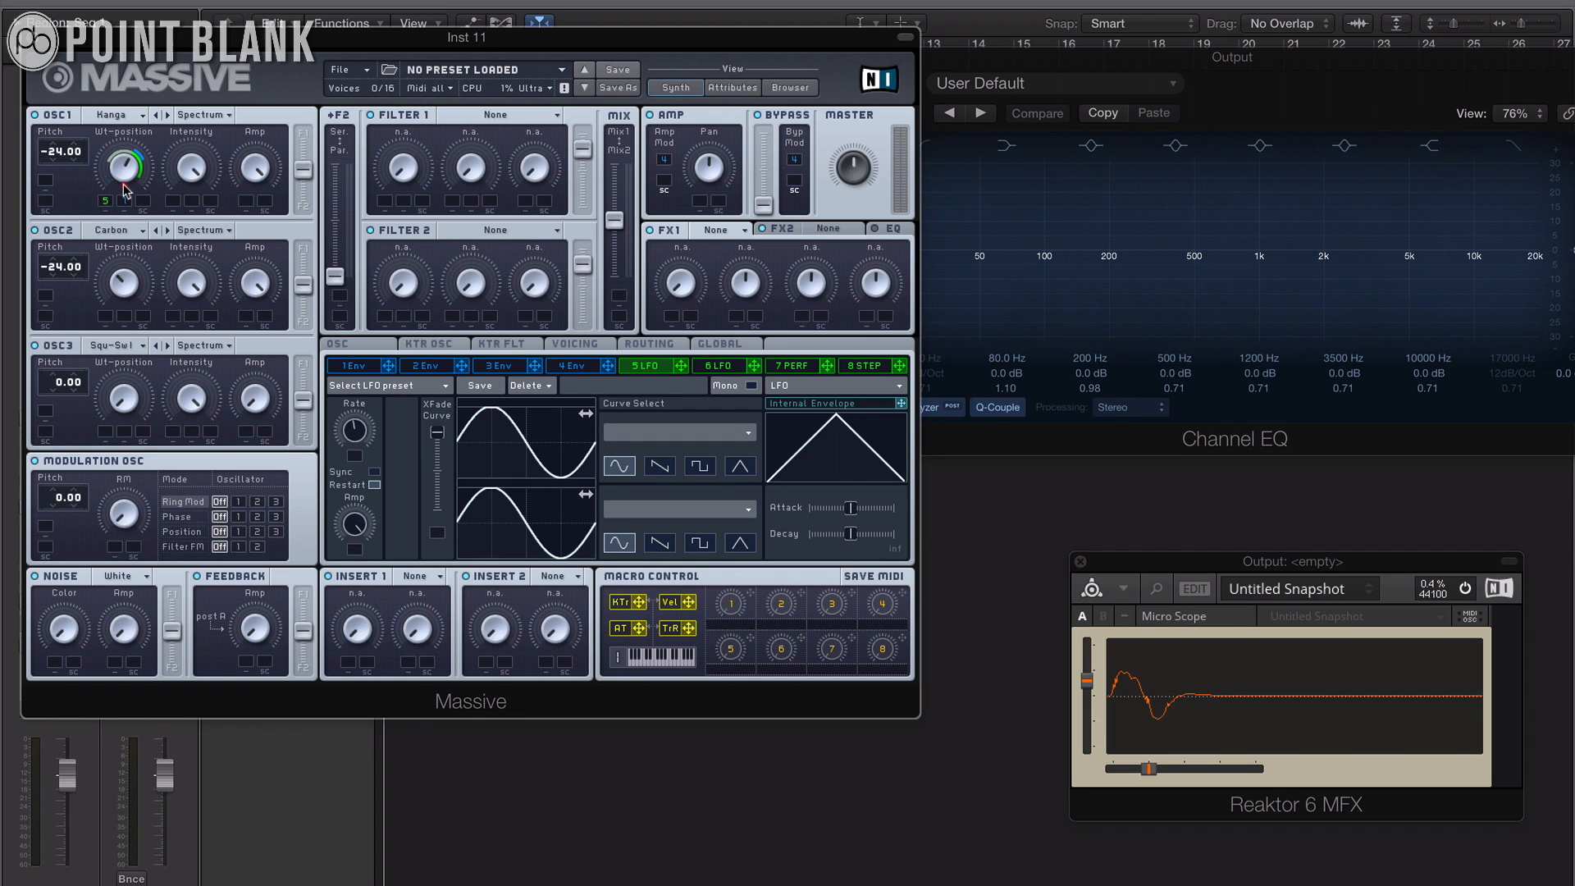
left_click(353, 365)
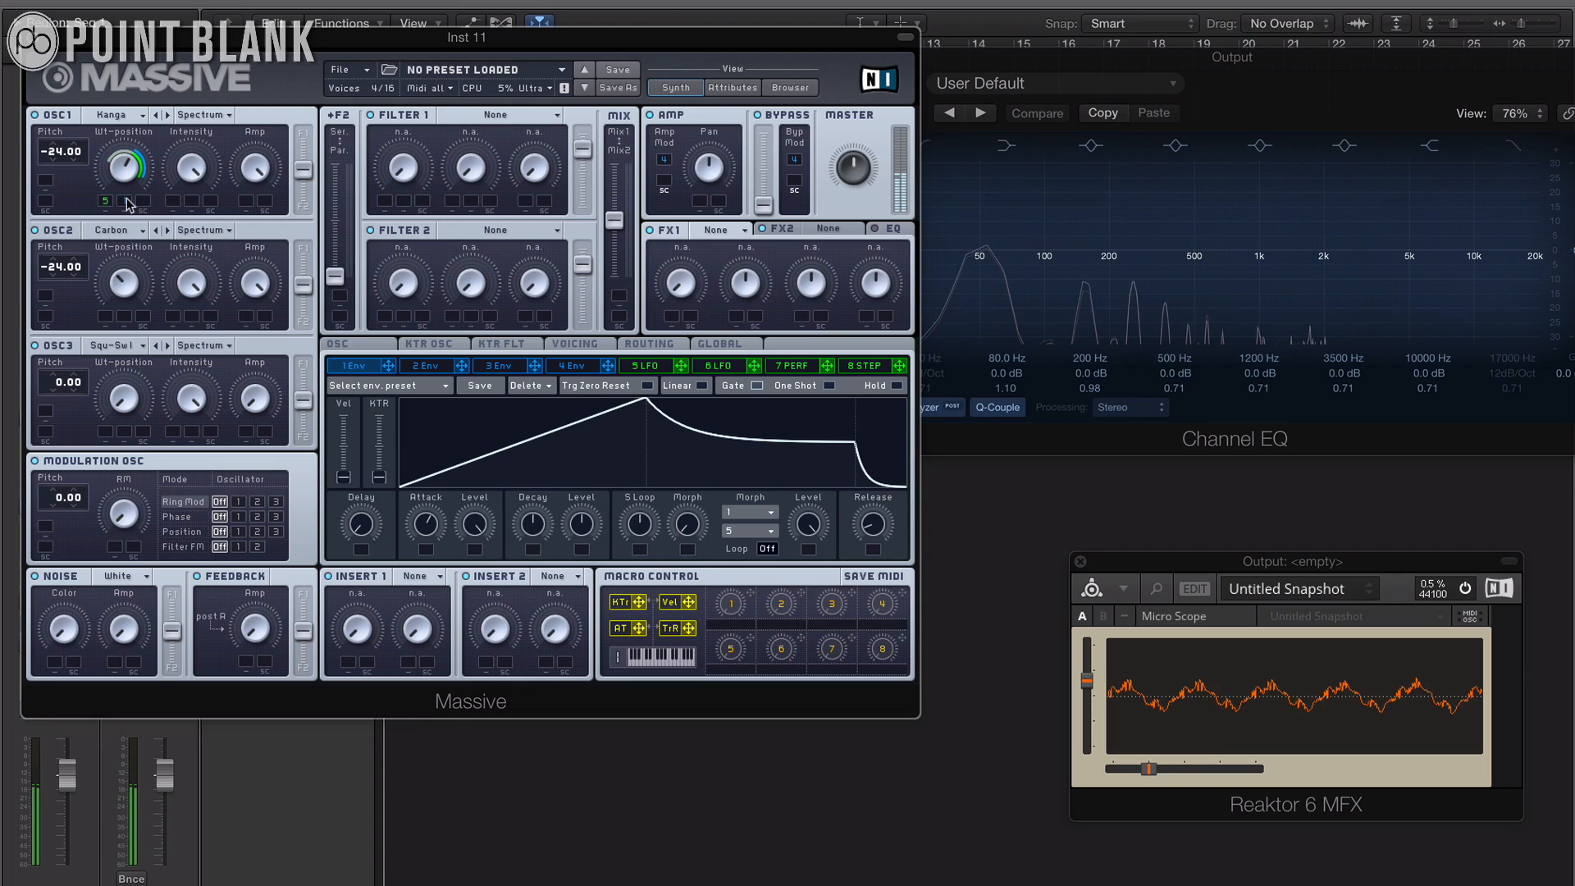
left_click_drag(126, 200, 125, 252)
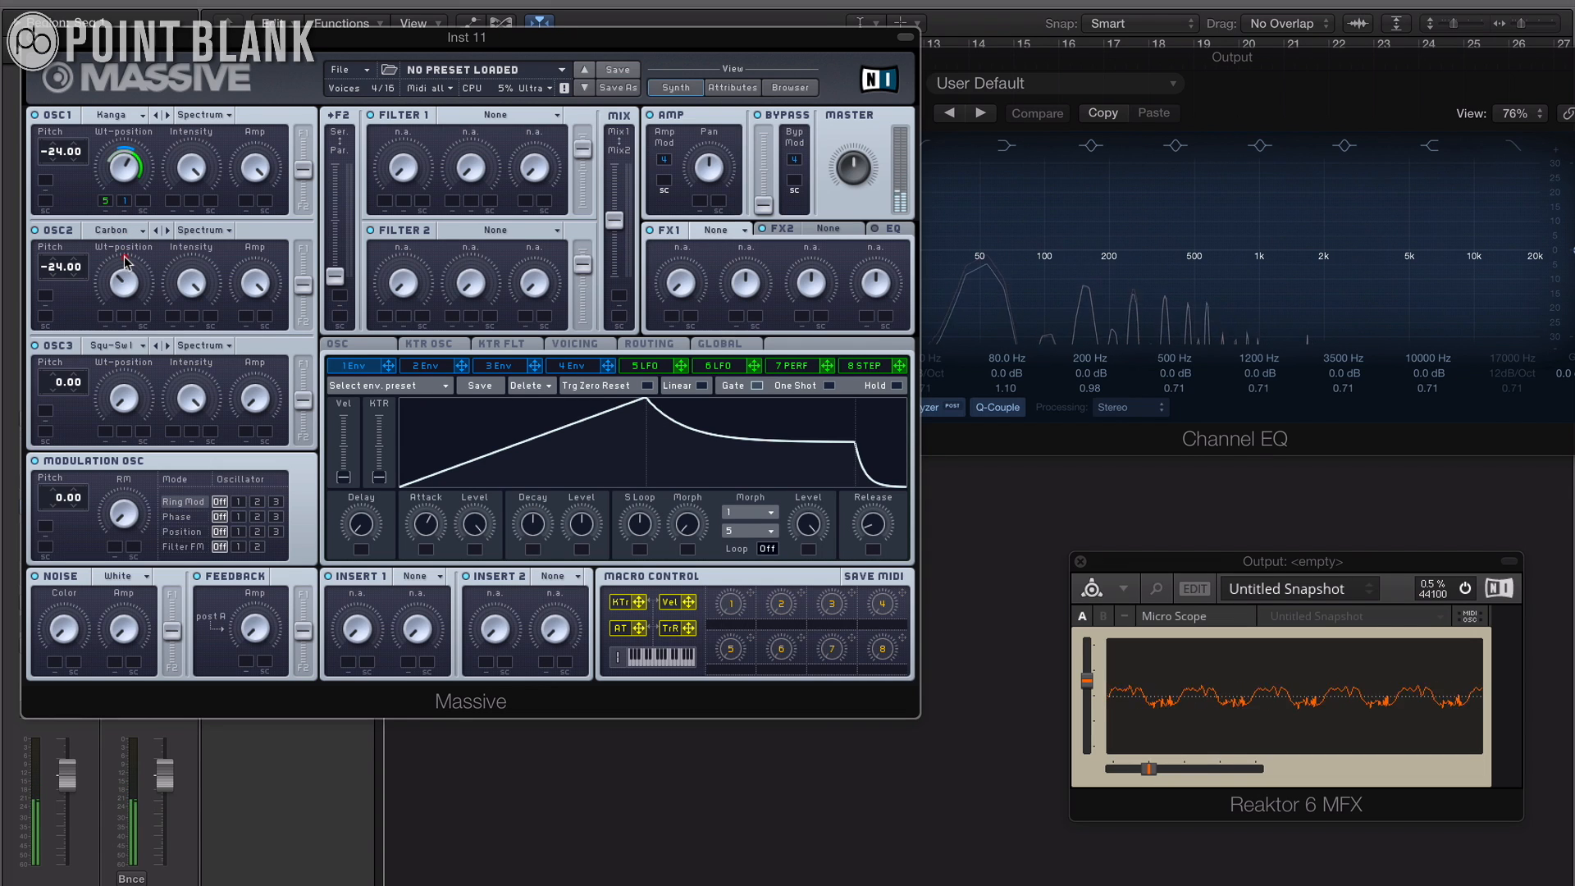
- Assign Env 2 to OSC2's wavetable position with a moderate modulation range
left_click(579, 368)
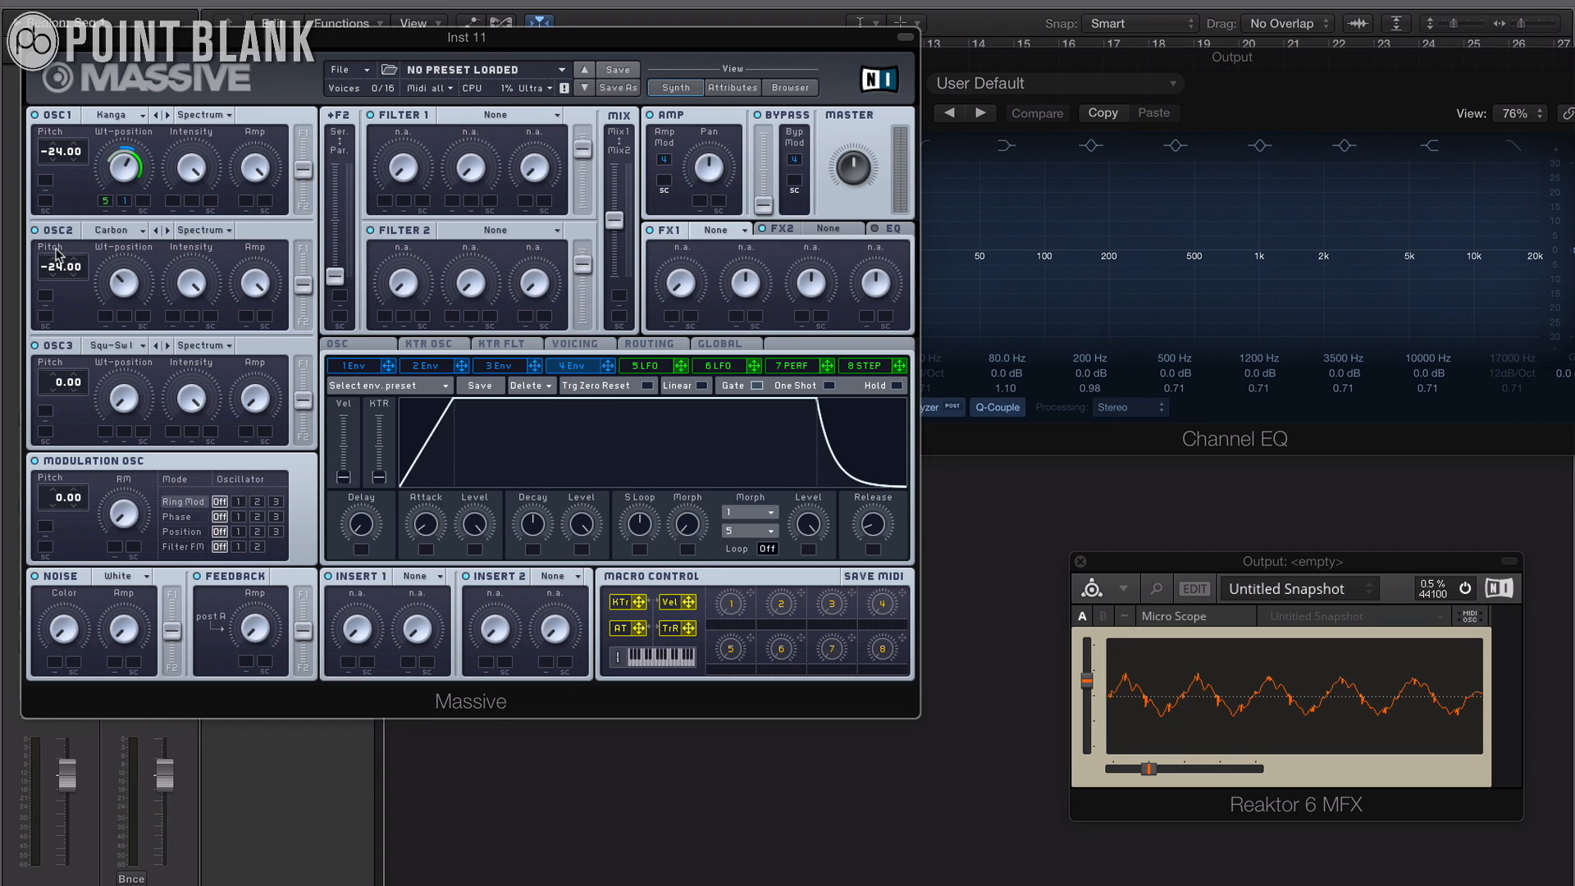
left_click(425, 369)
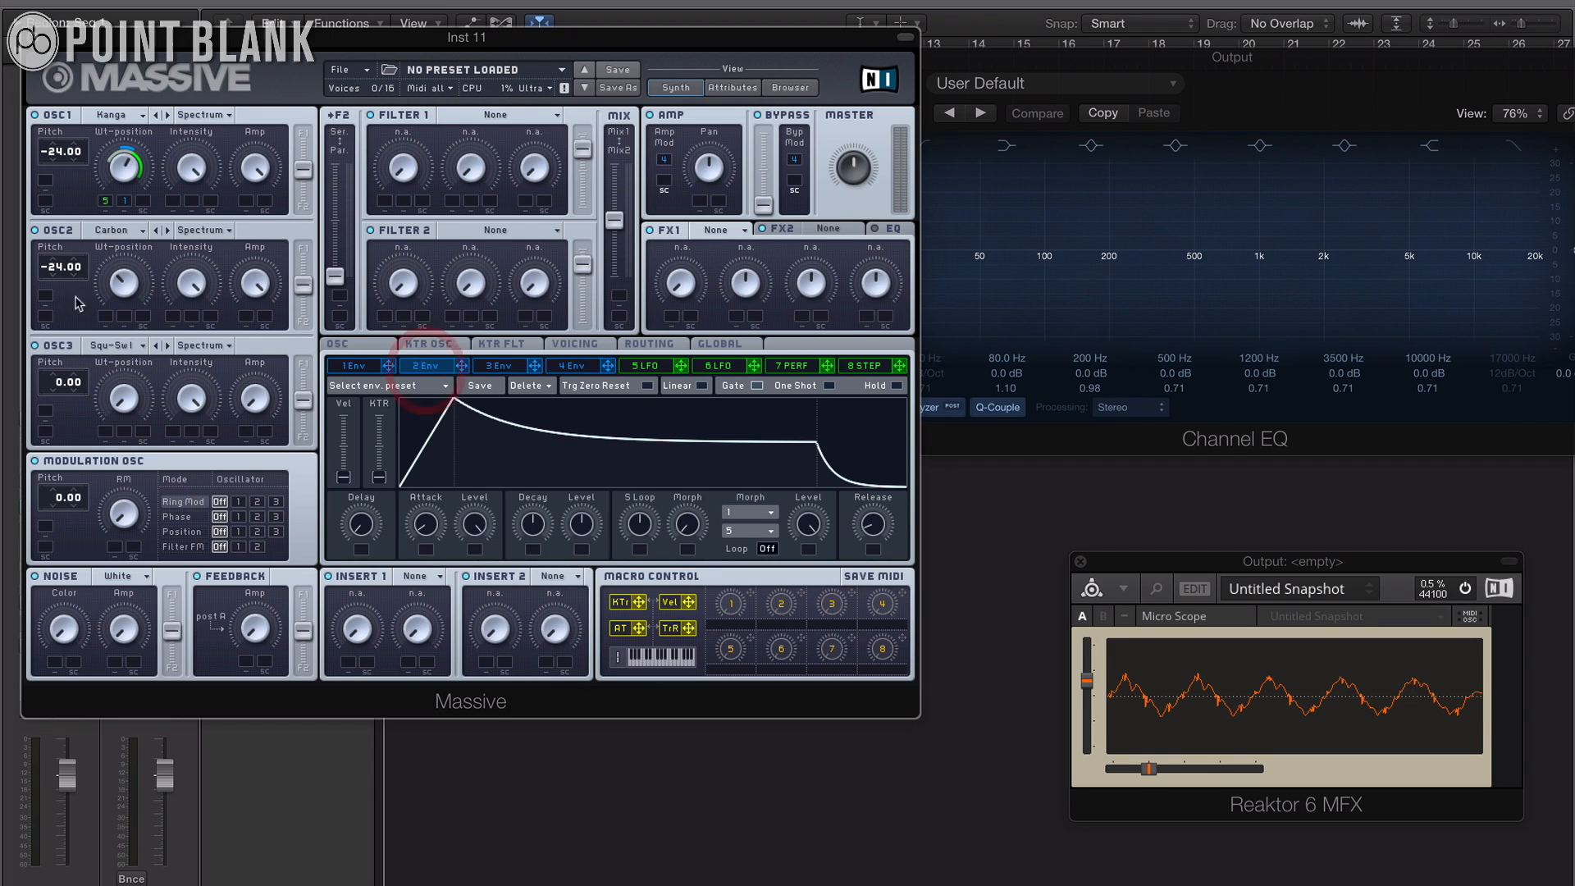
left_click_drag(464, 369, 105, 316)
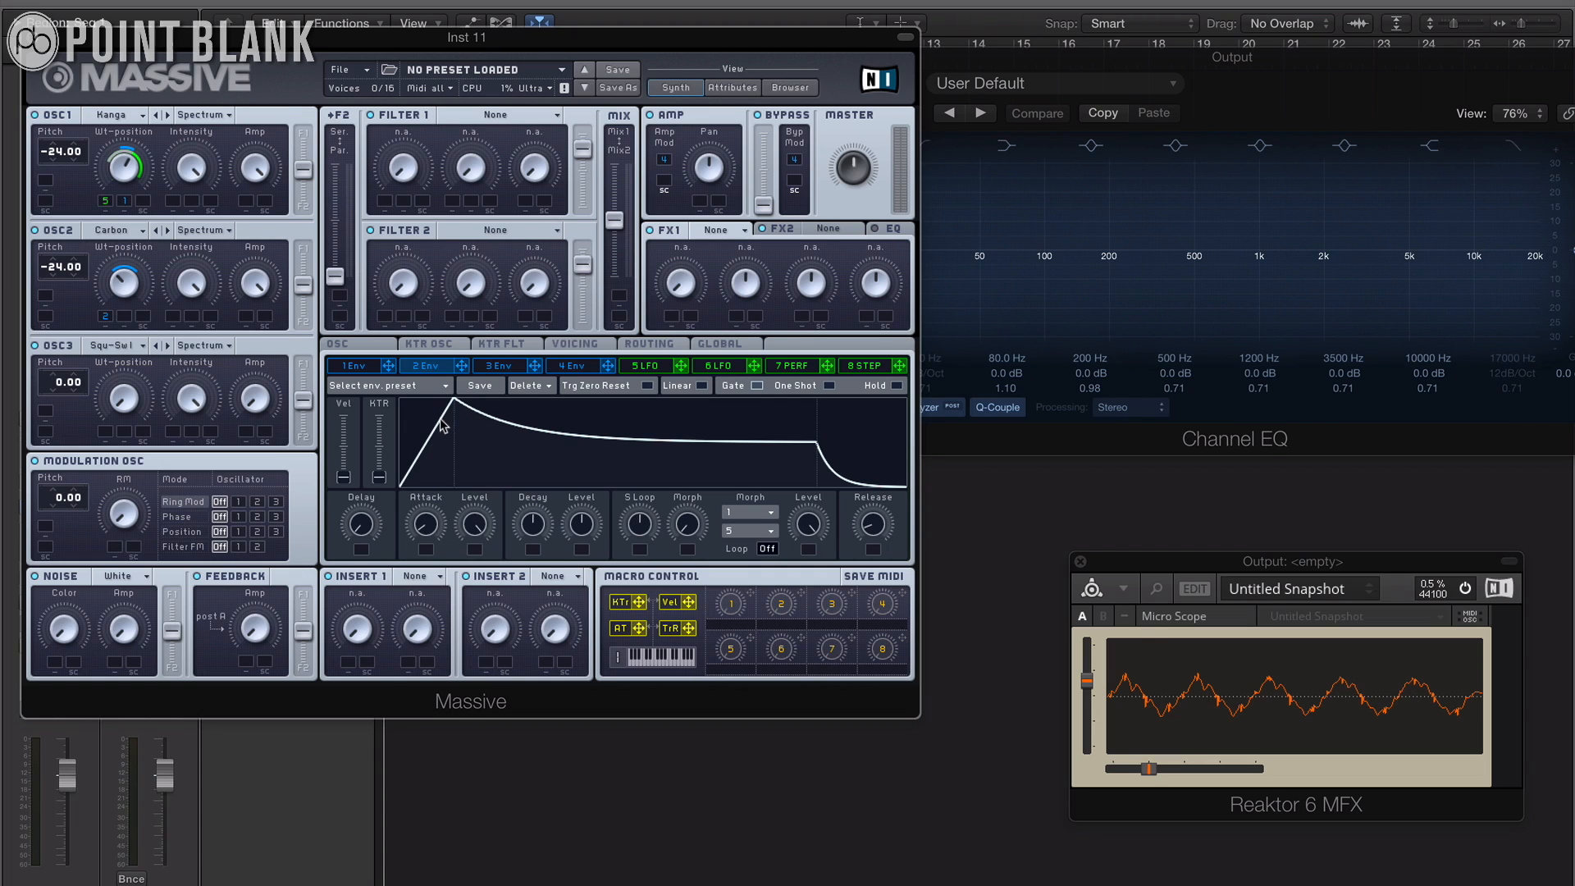
- Shape Env 2 with a short attack, a minimum decay level and a loop count of 12
left_click_drag(423, 529, 422, 604)
left_click_drag(575, 524, 561, 647)
left_click_drag(774, 549, 773, 511)
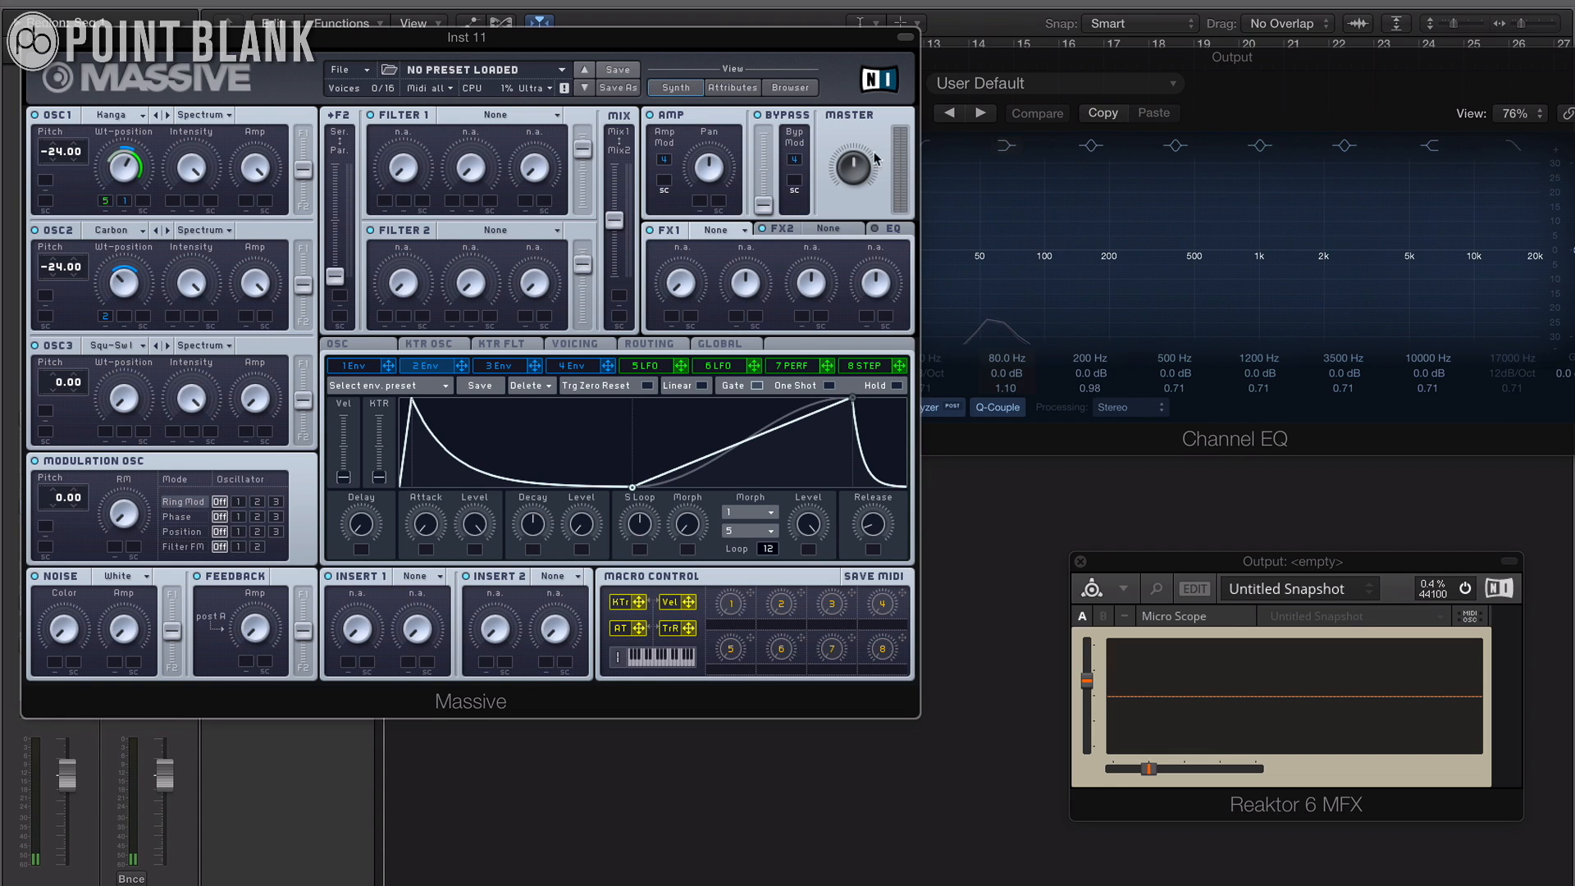
- Lower the master volume and readjust OSC2's wavetable position by ear
left_click(859, 188)
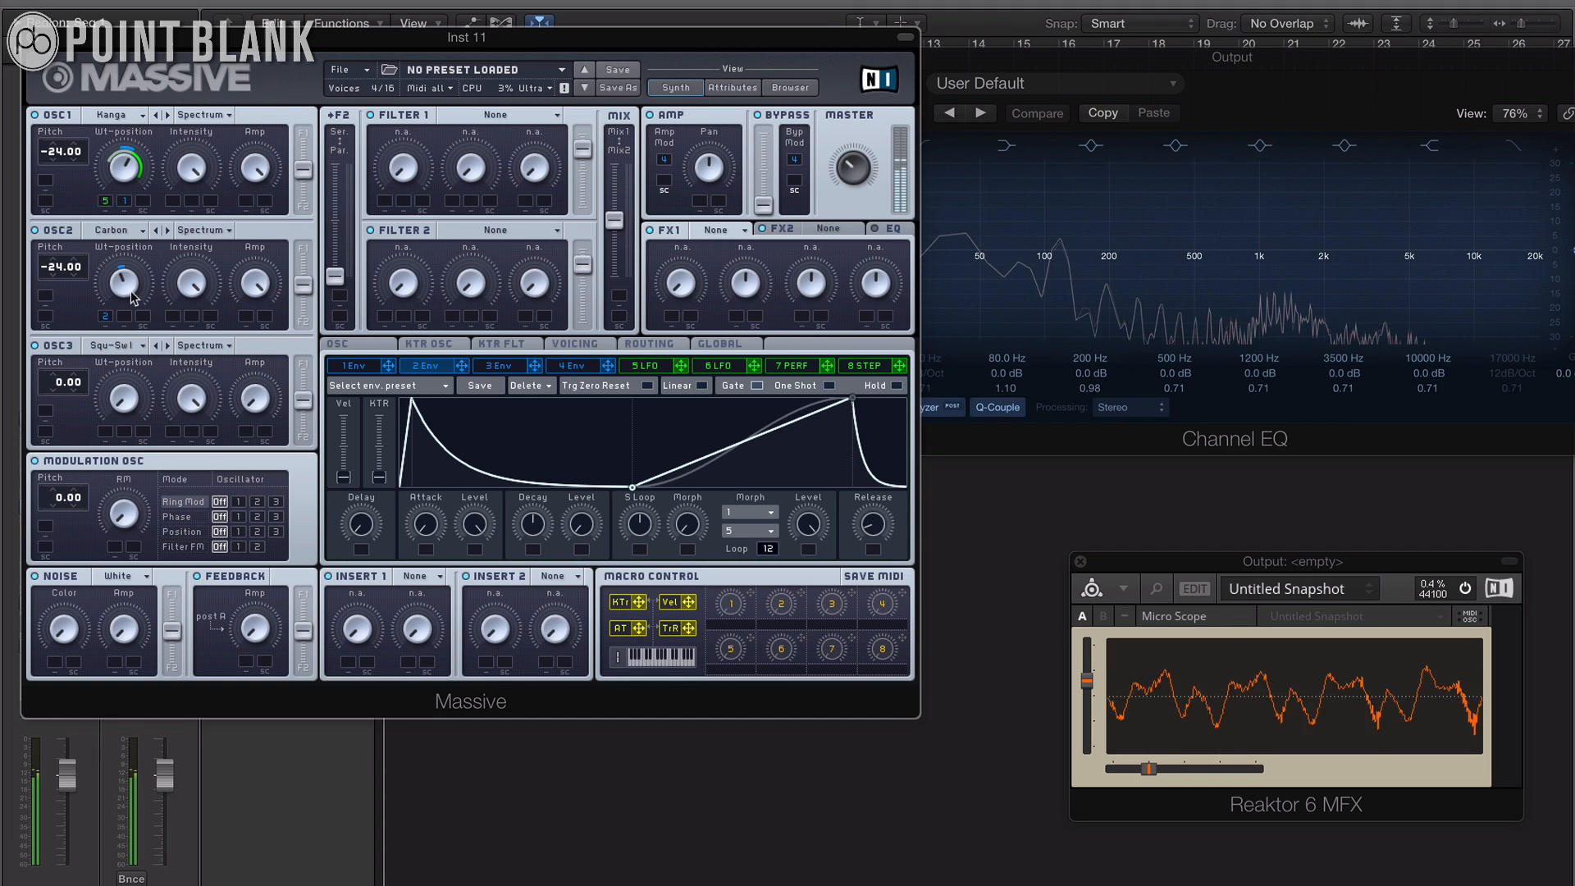
left_click_drag(121, 281, 121, 293)
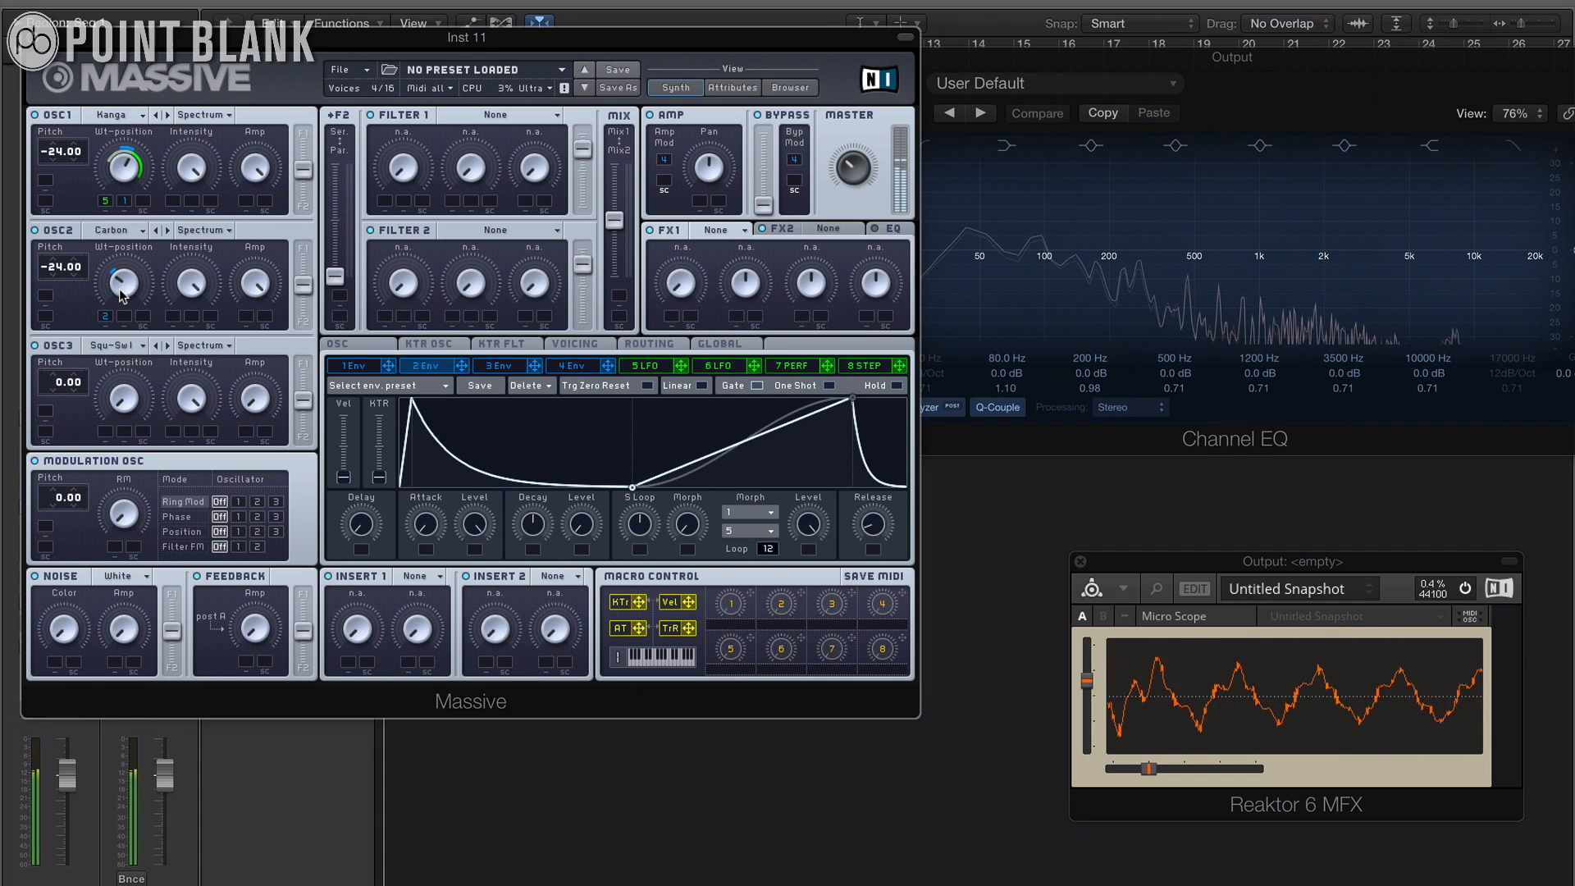
left_click_drag(120, 291, 121, 277)
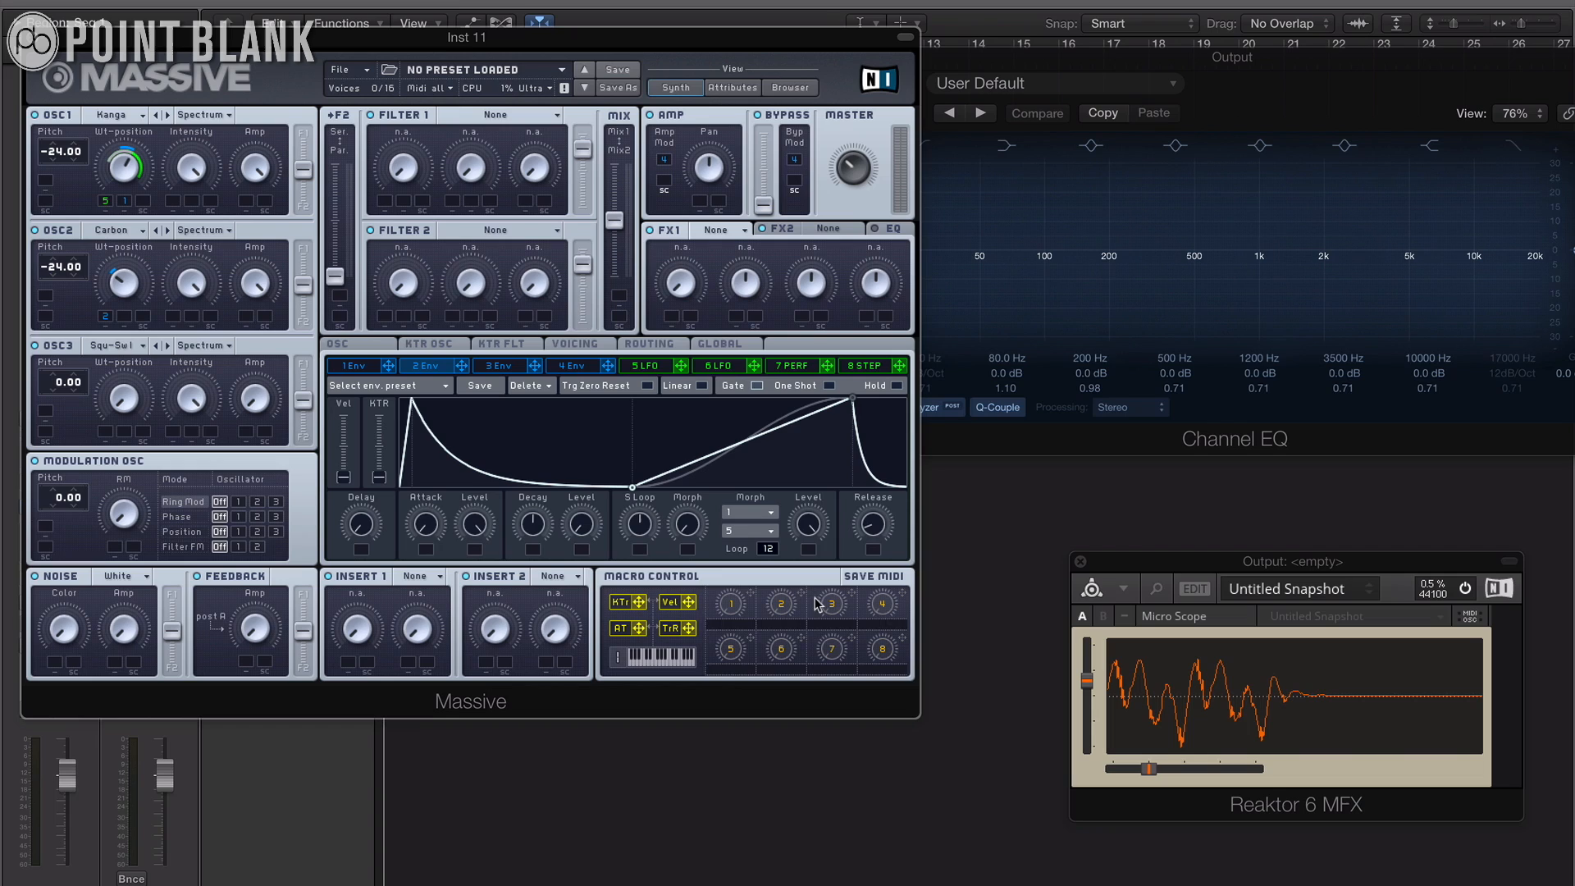
- Assign macro control 2 to OSC2's wavetable position with an upward modulation range
left_click_drag(802, 597, 122, 315)
left_click_drag(124, 314, 120, 297)
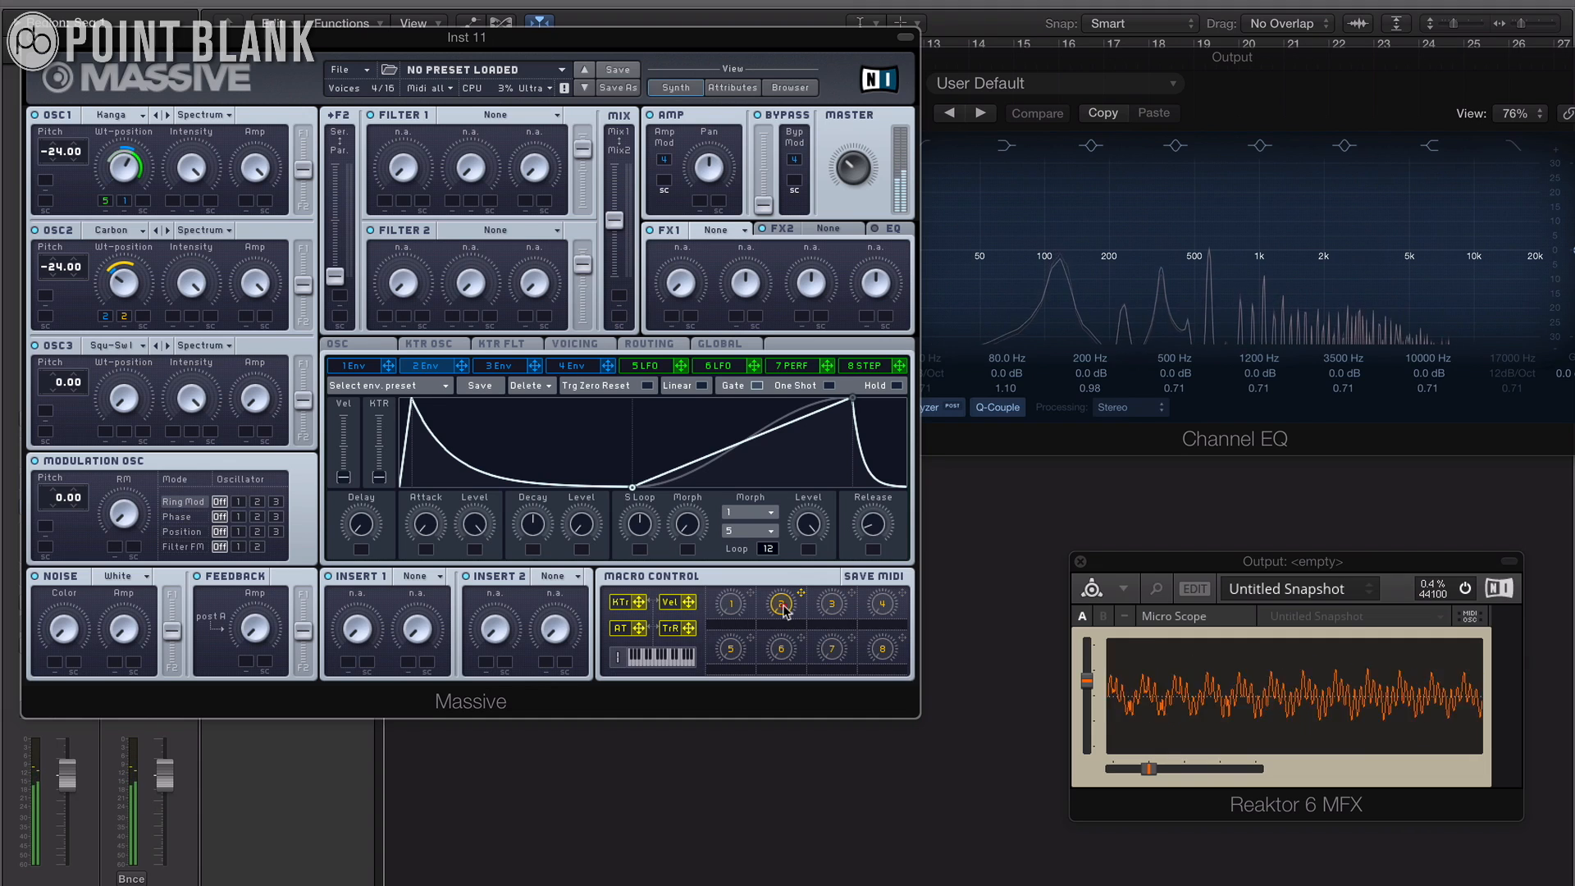
- Test macro control 2 by sweeping it up and back down, and readjust Env 2's modulation amount on OSC2's wavetable position
left_click_drag(781, 604, 783, 550)
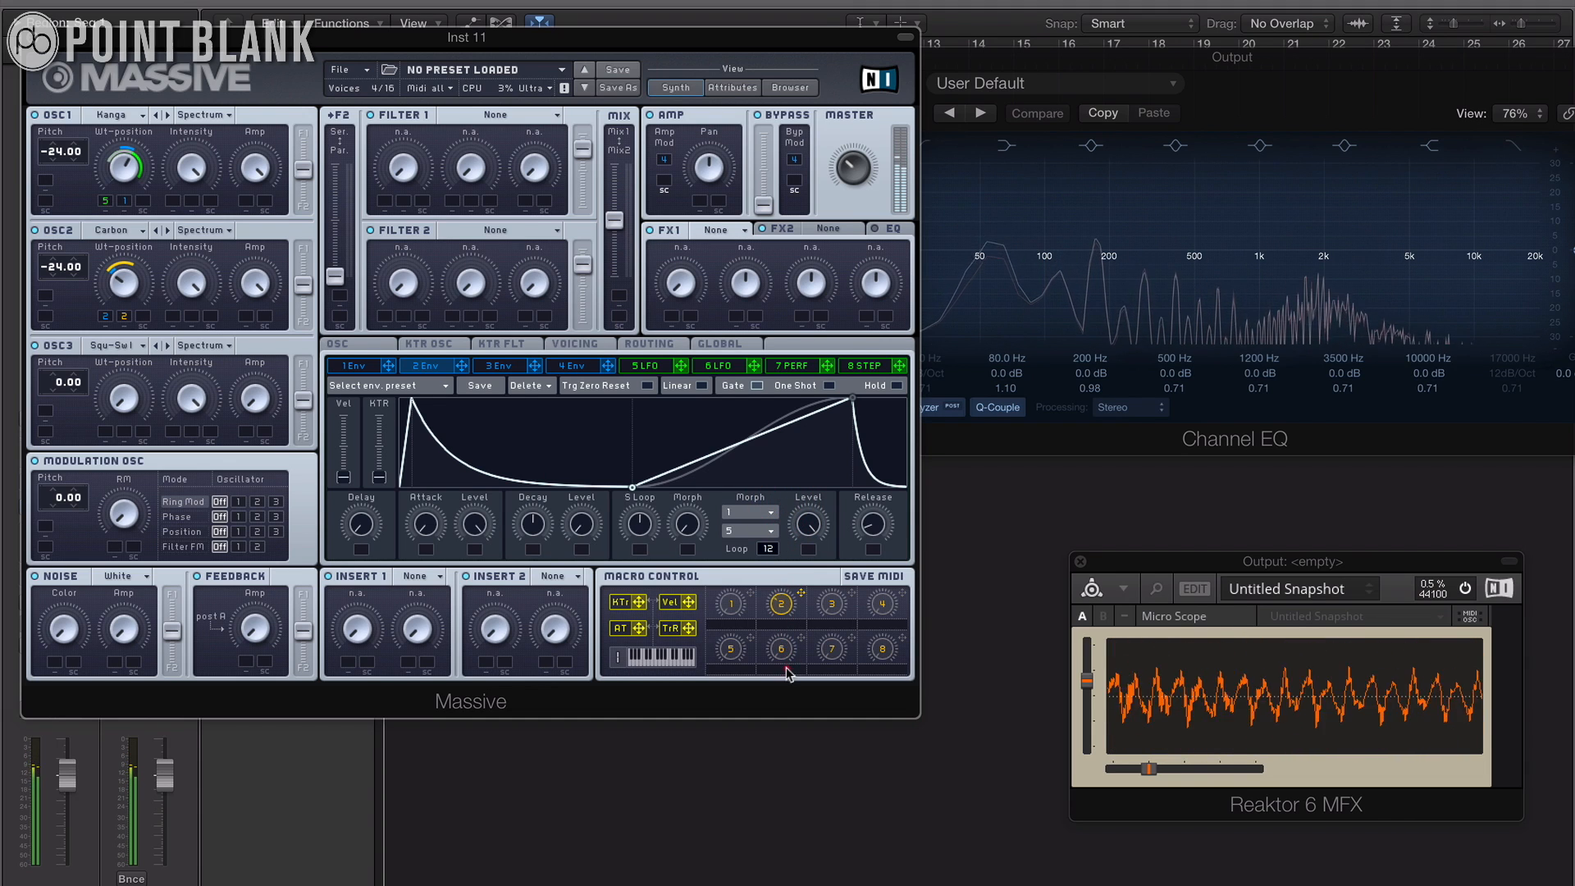
left_click_drag(790, 689, 802, 710)
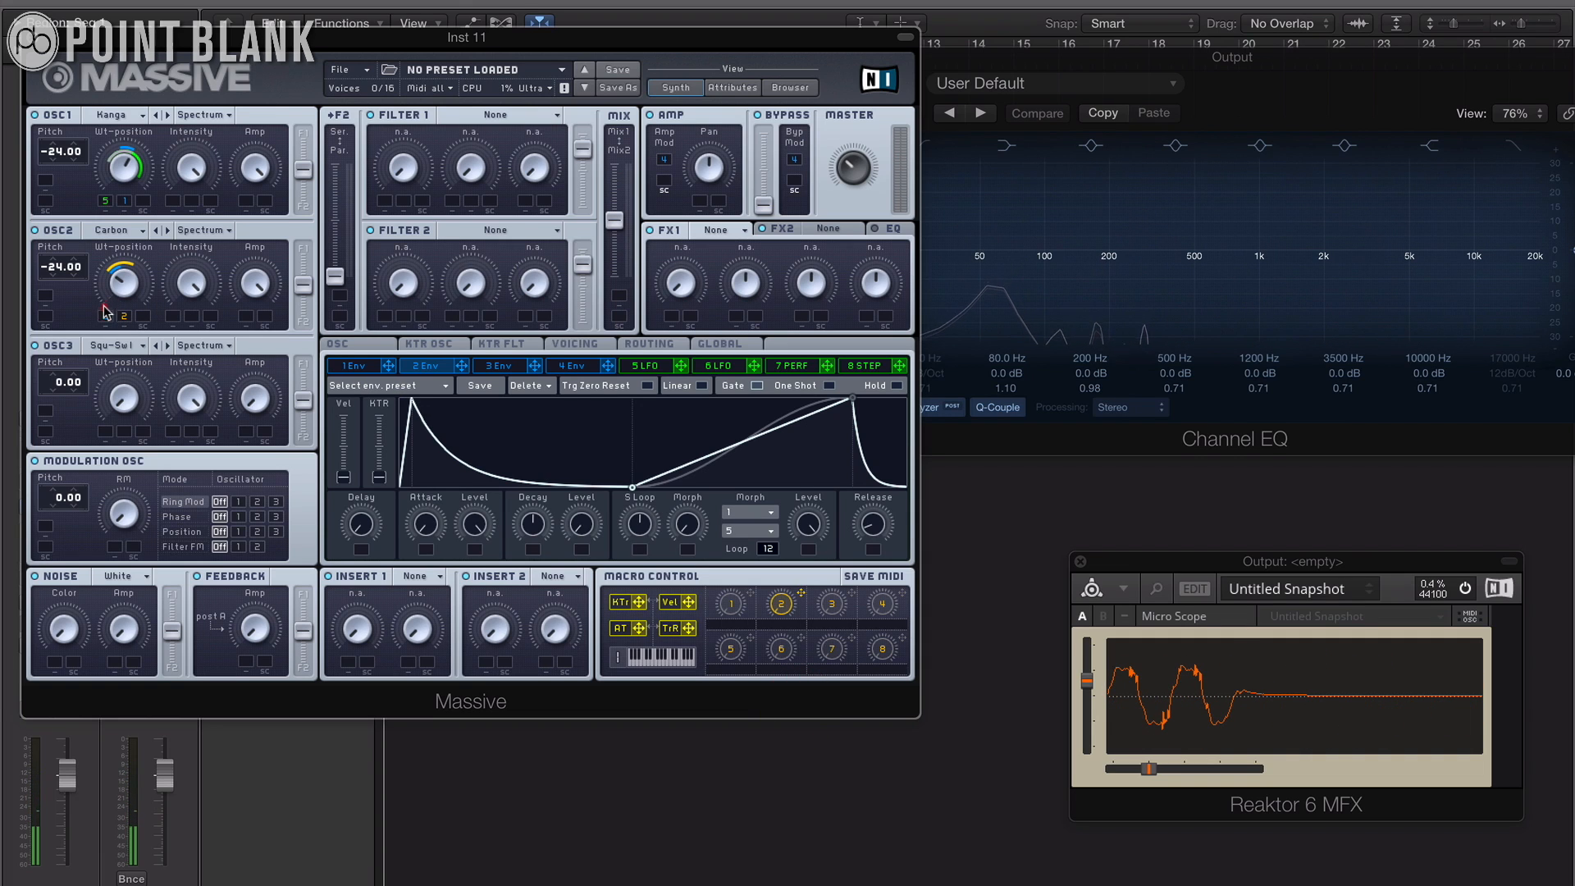
left_click_drag(104, 305, 109, 320)
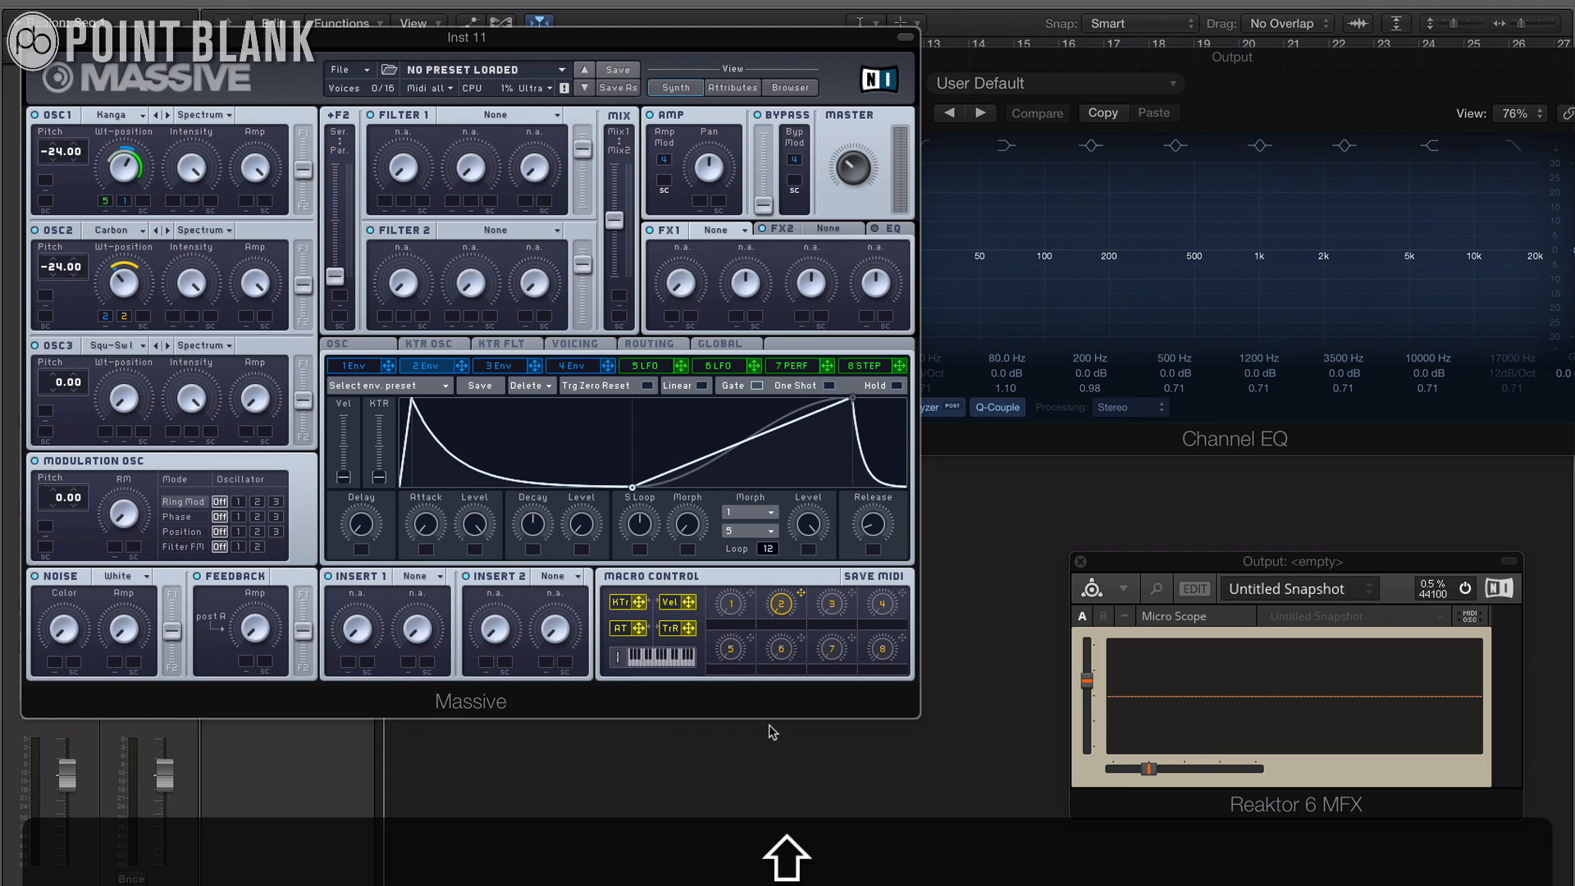
- Label macro control 2 "Carbon WT"
type("Carbon")
key("Return")
type("WT")
key("Return")
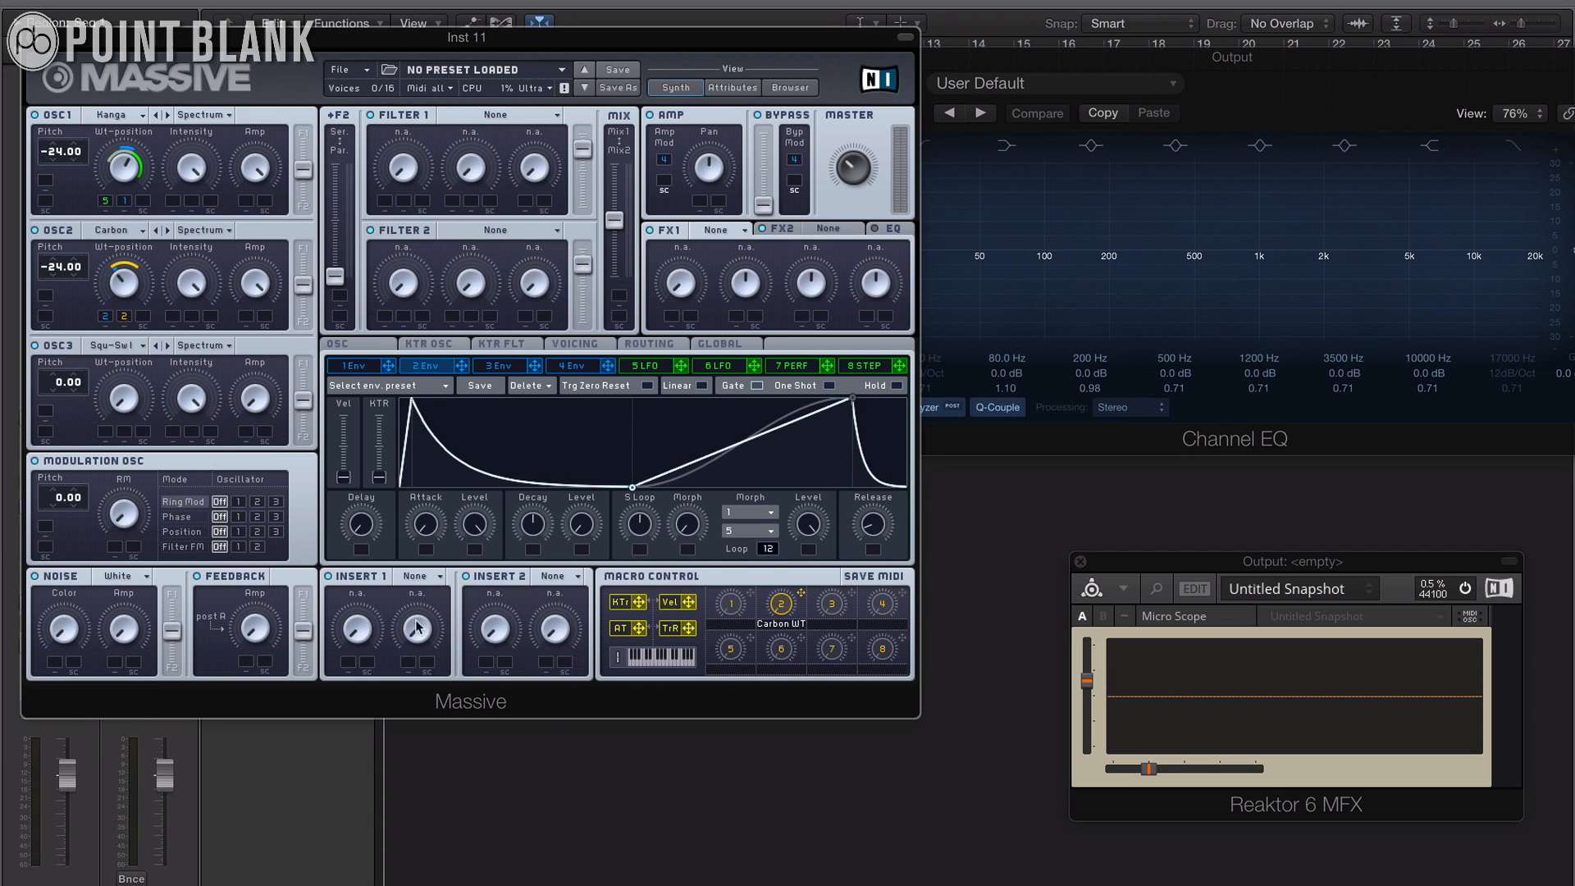
- Load Sine Shaper into Insert 1 and Parabolic Shaper into Insert 2, and route Insert 2 directly after Filter 2
left_click(418, 576)
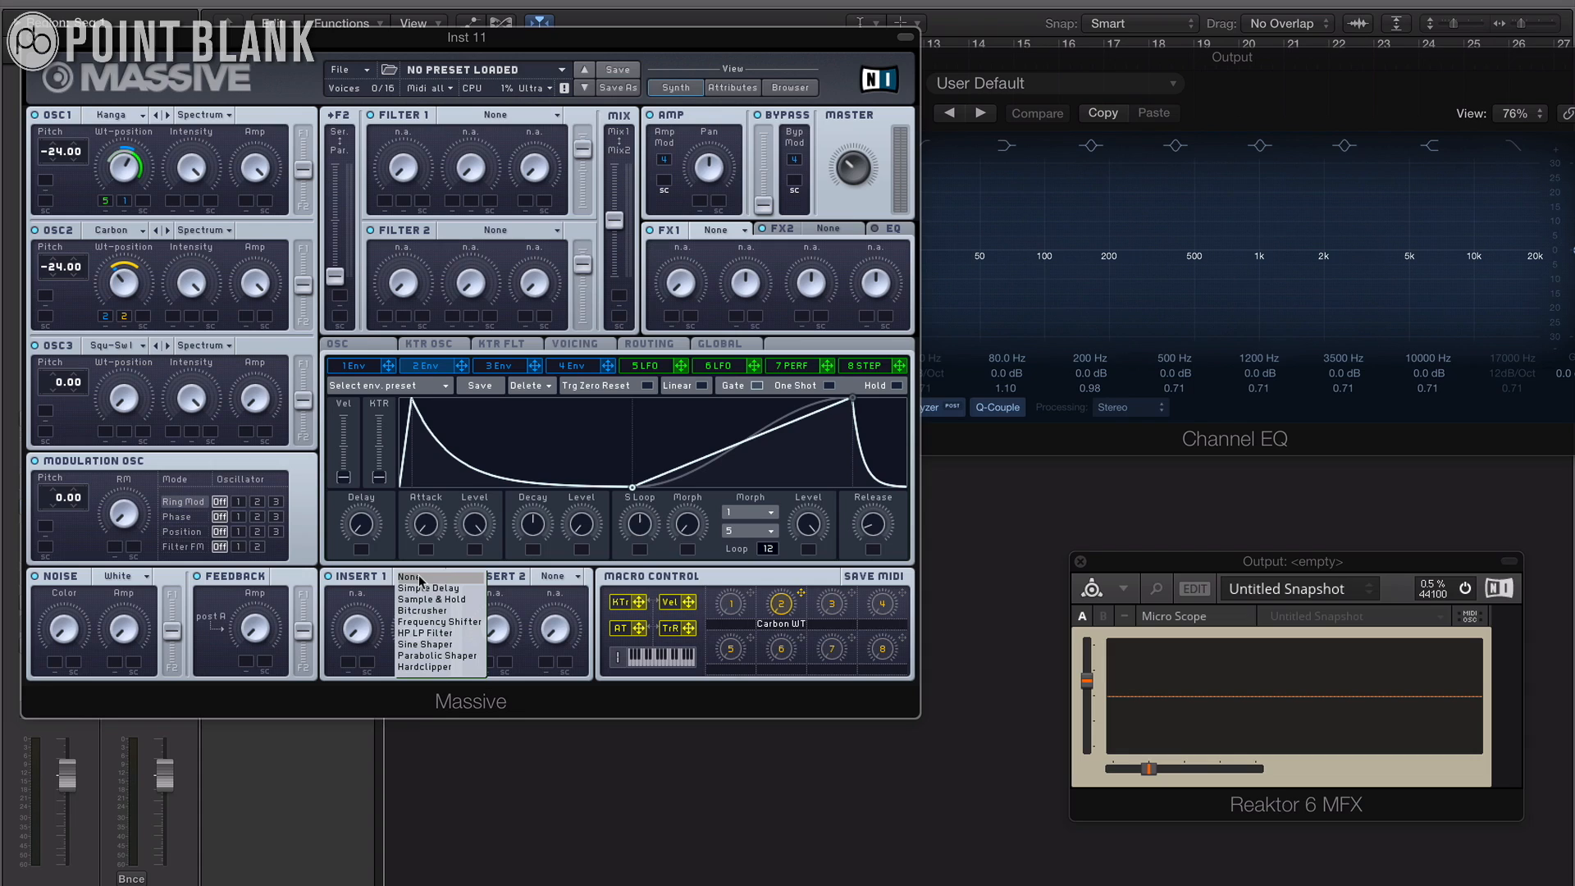
left_click(424, 645)
left_click(566, 575)
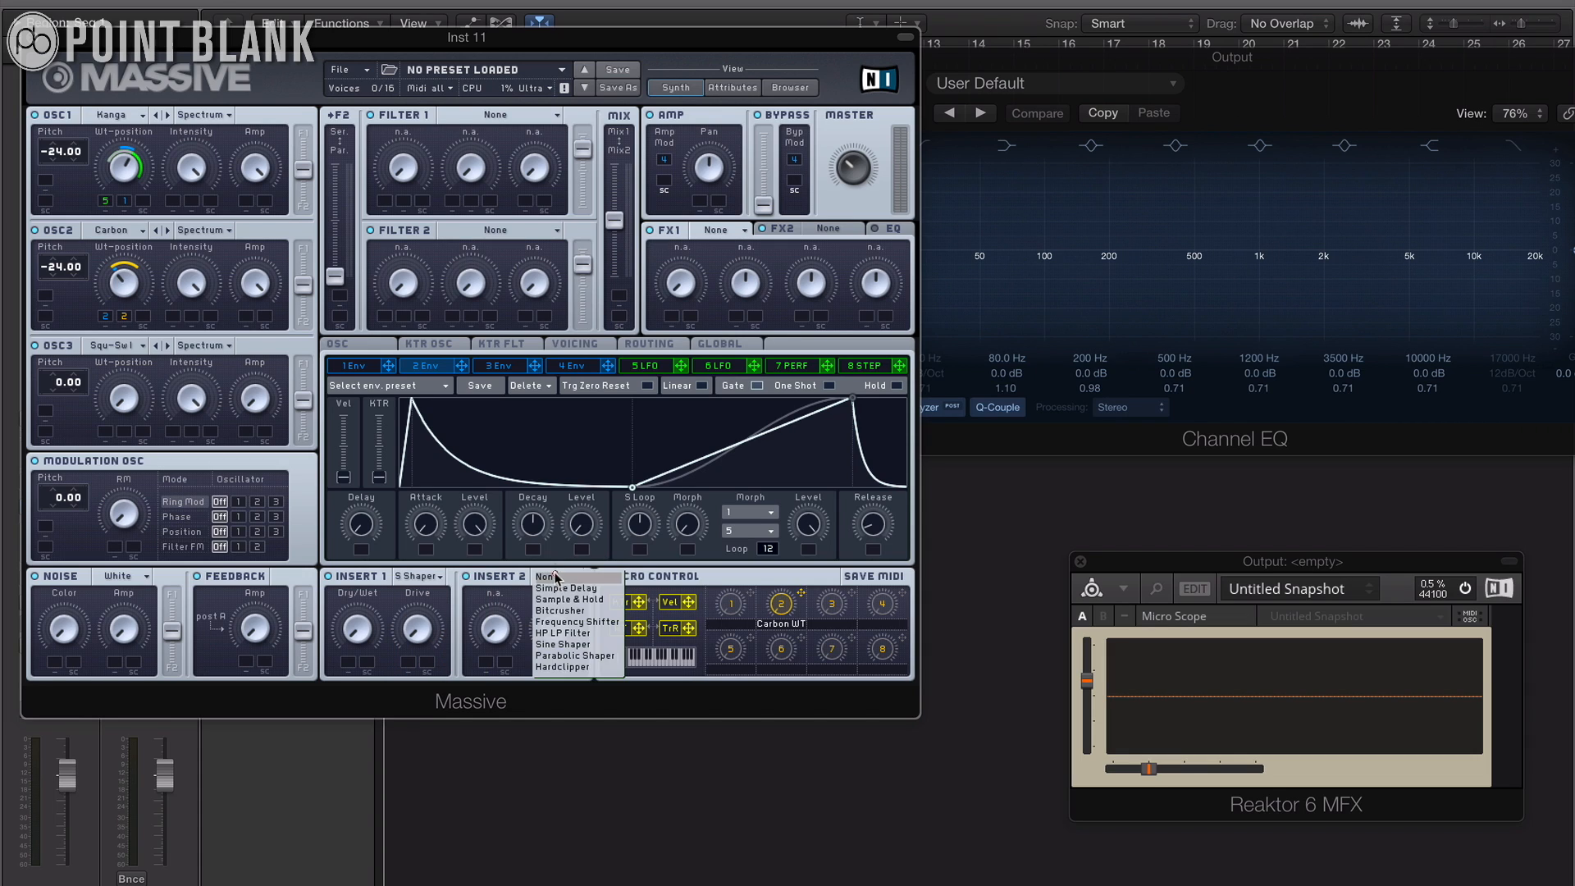
left_click(570, 656)
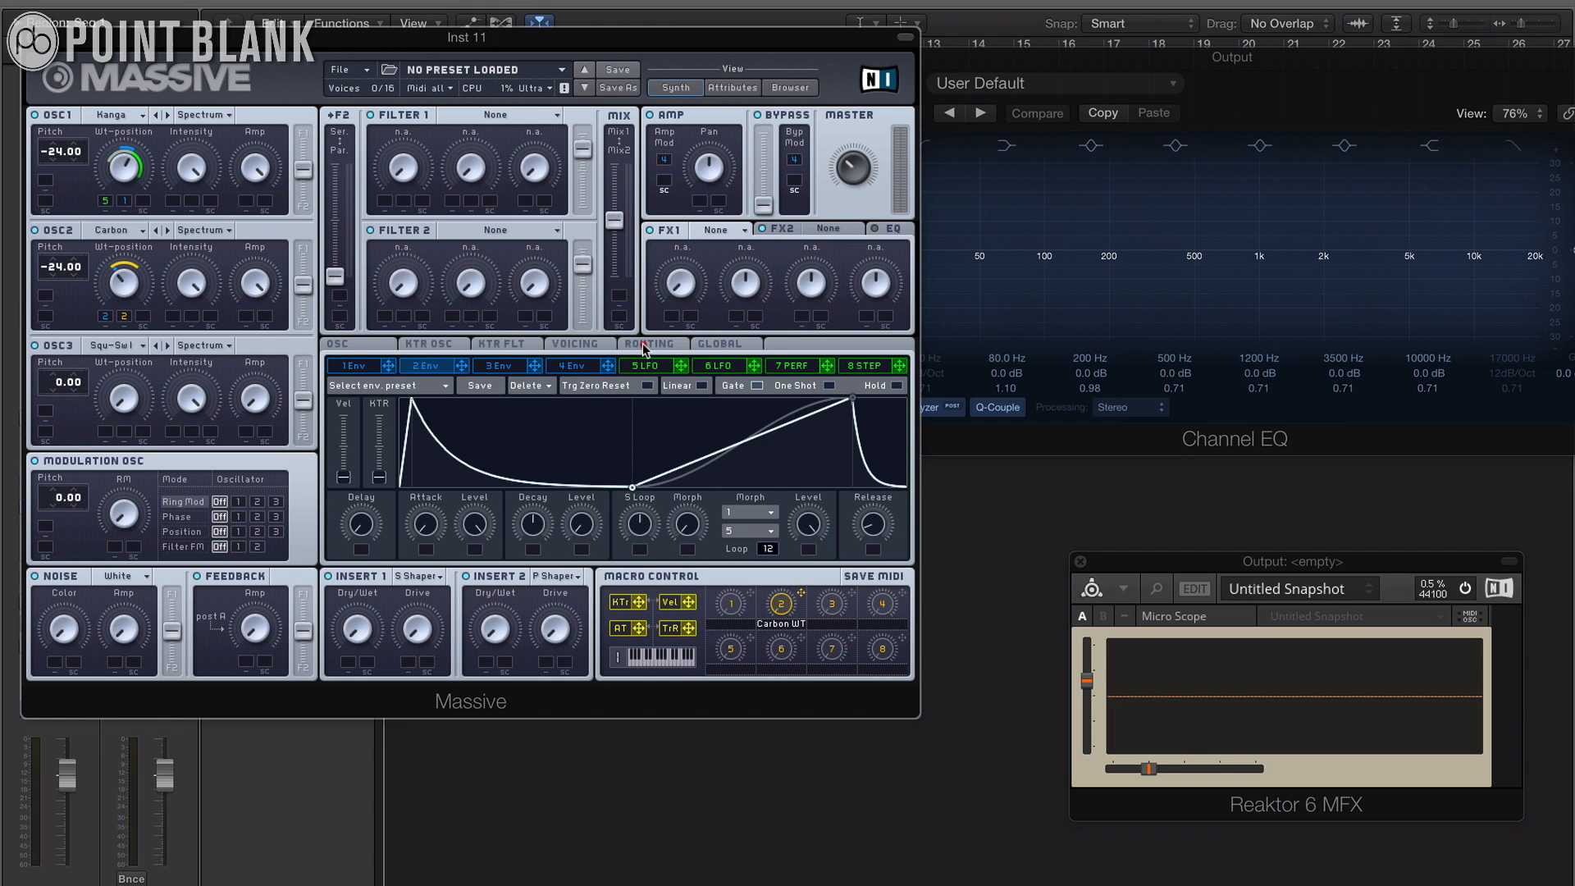
left_click(646, 351)
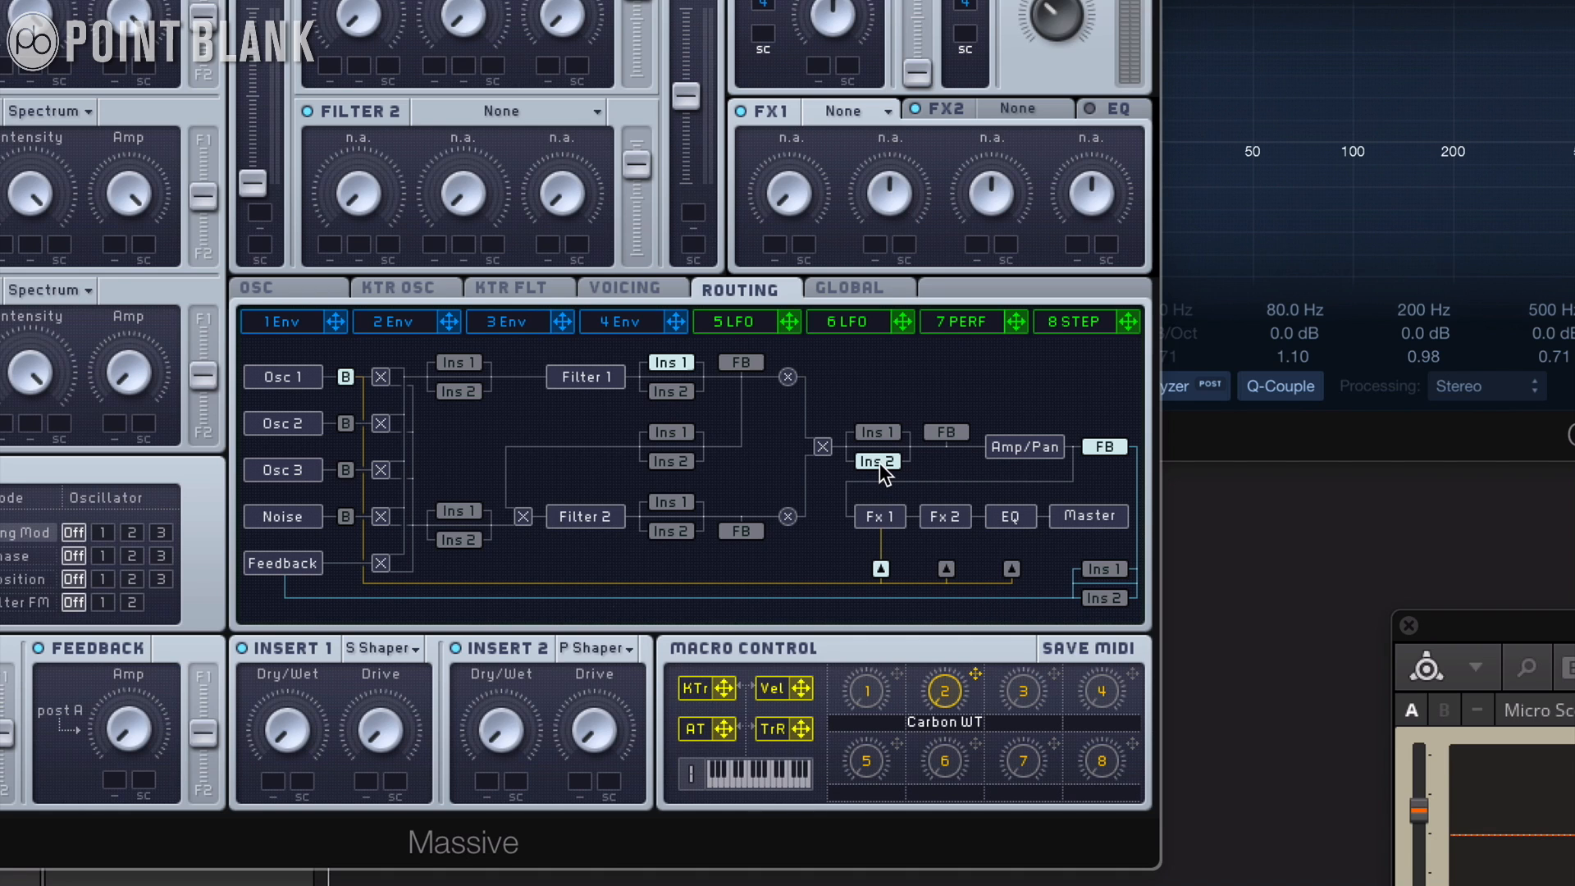
left_click(671, 530)
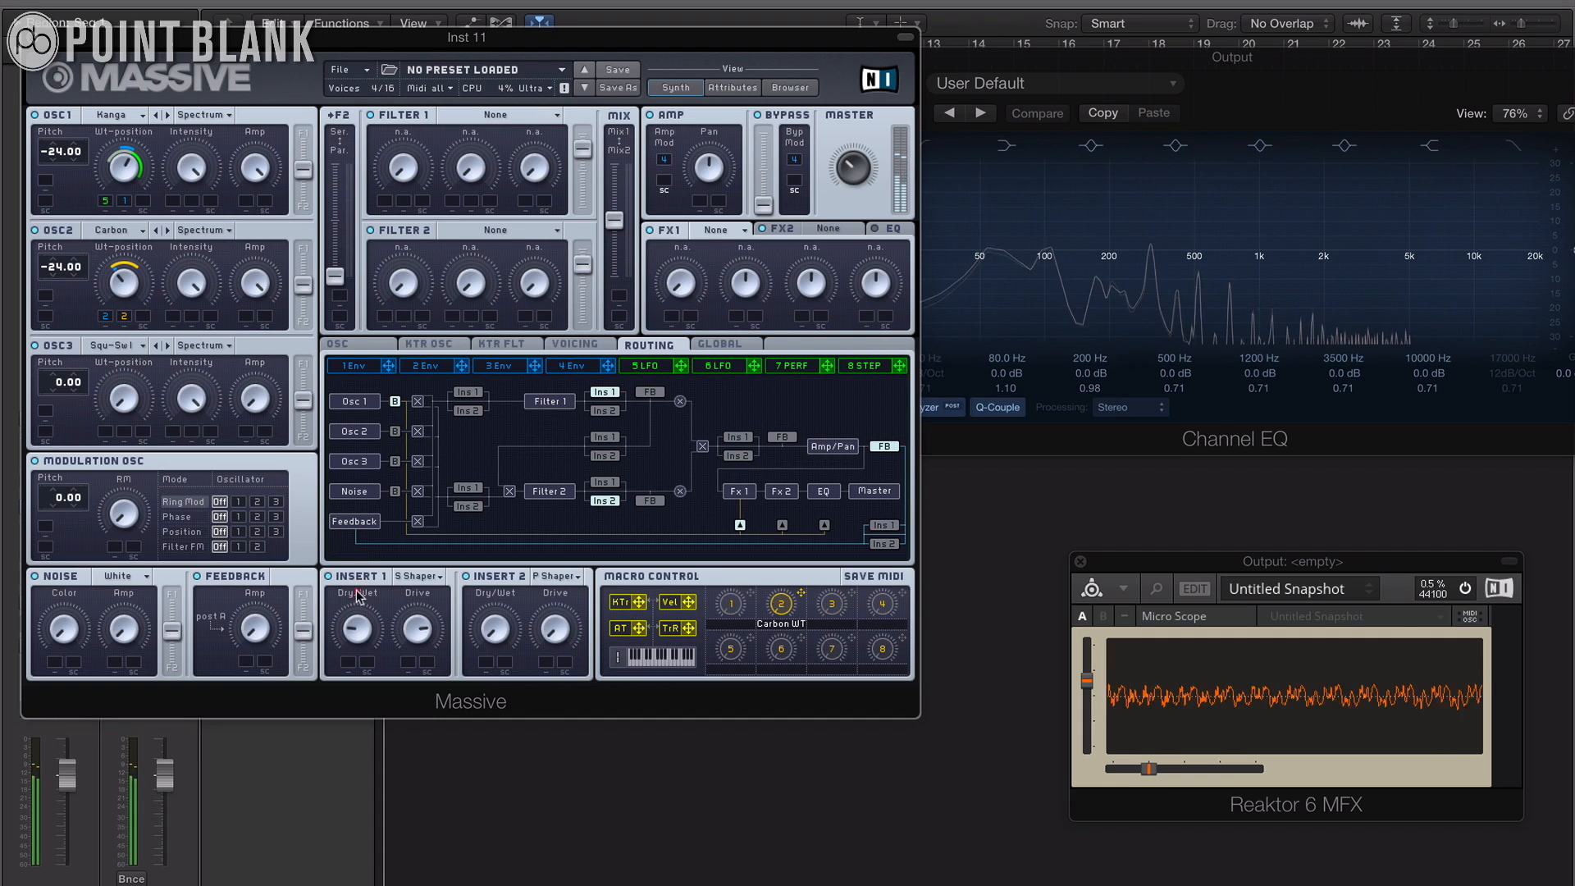
- Raise Insert 1's dry/wet and drive above halfway, balancing the Sine Shaper distortion by ear
left_click(369, 529)
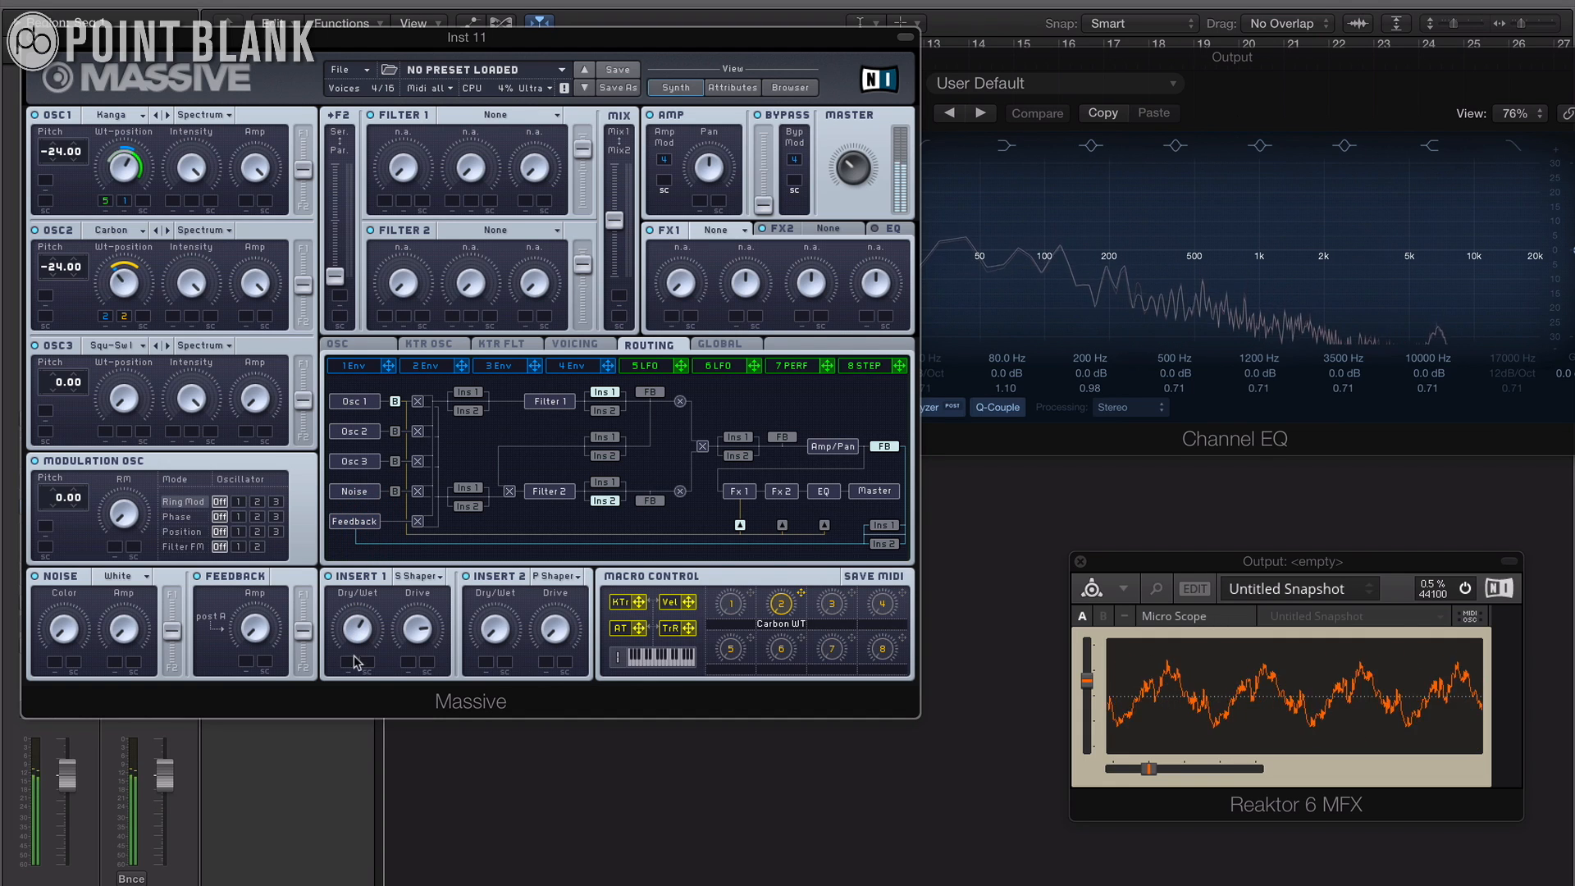
left_click(355, 627)
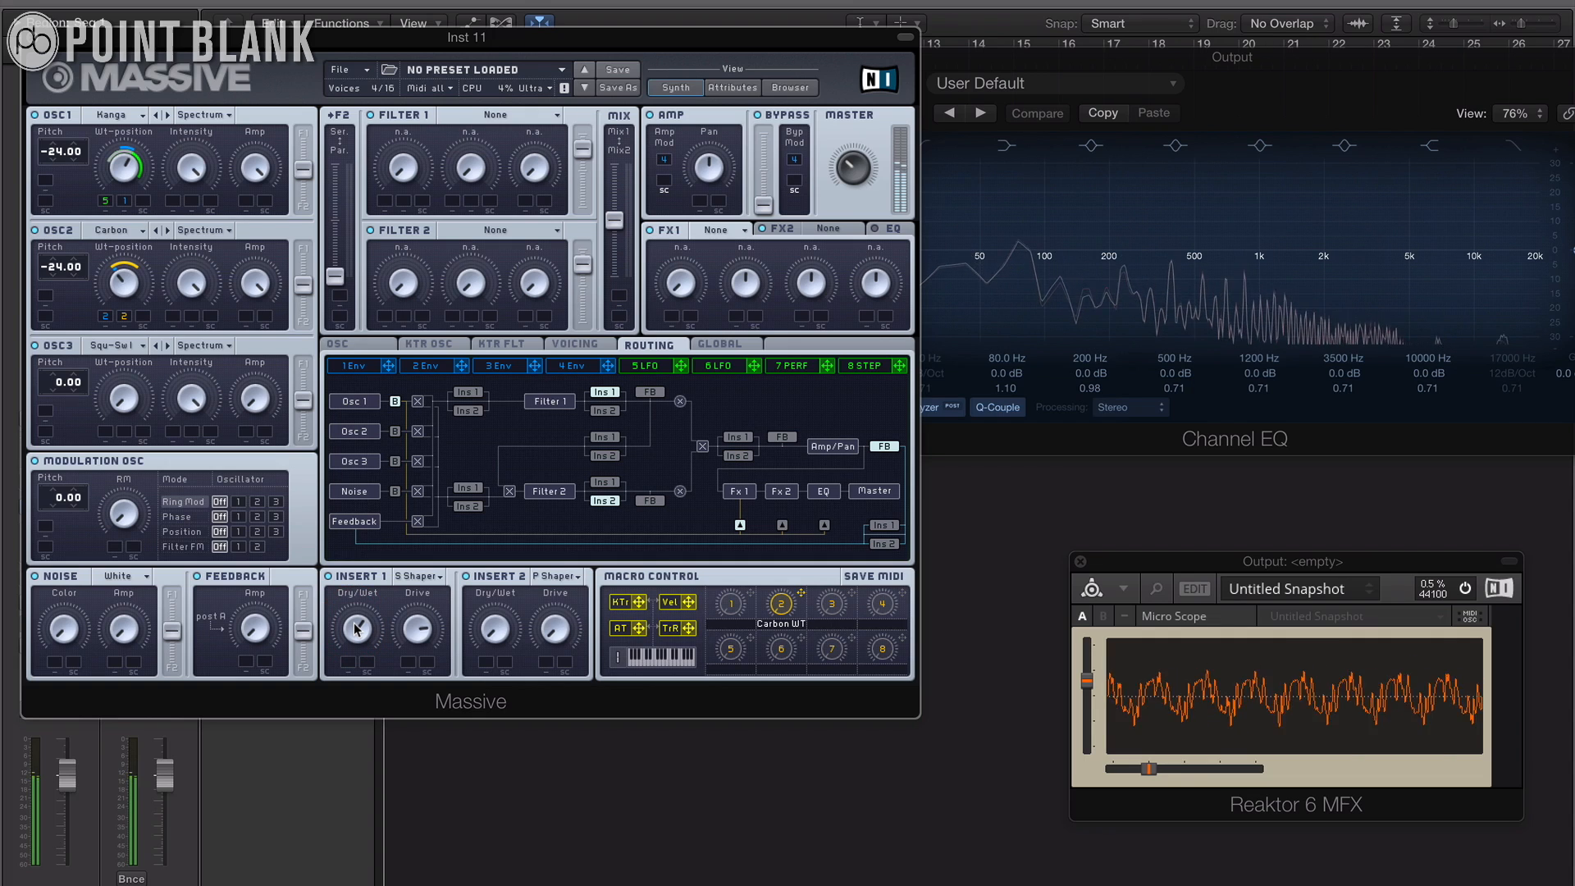
left_click_drag(416, 630, 416, 652)
left_click_drag(361, 635, 412, 638)
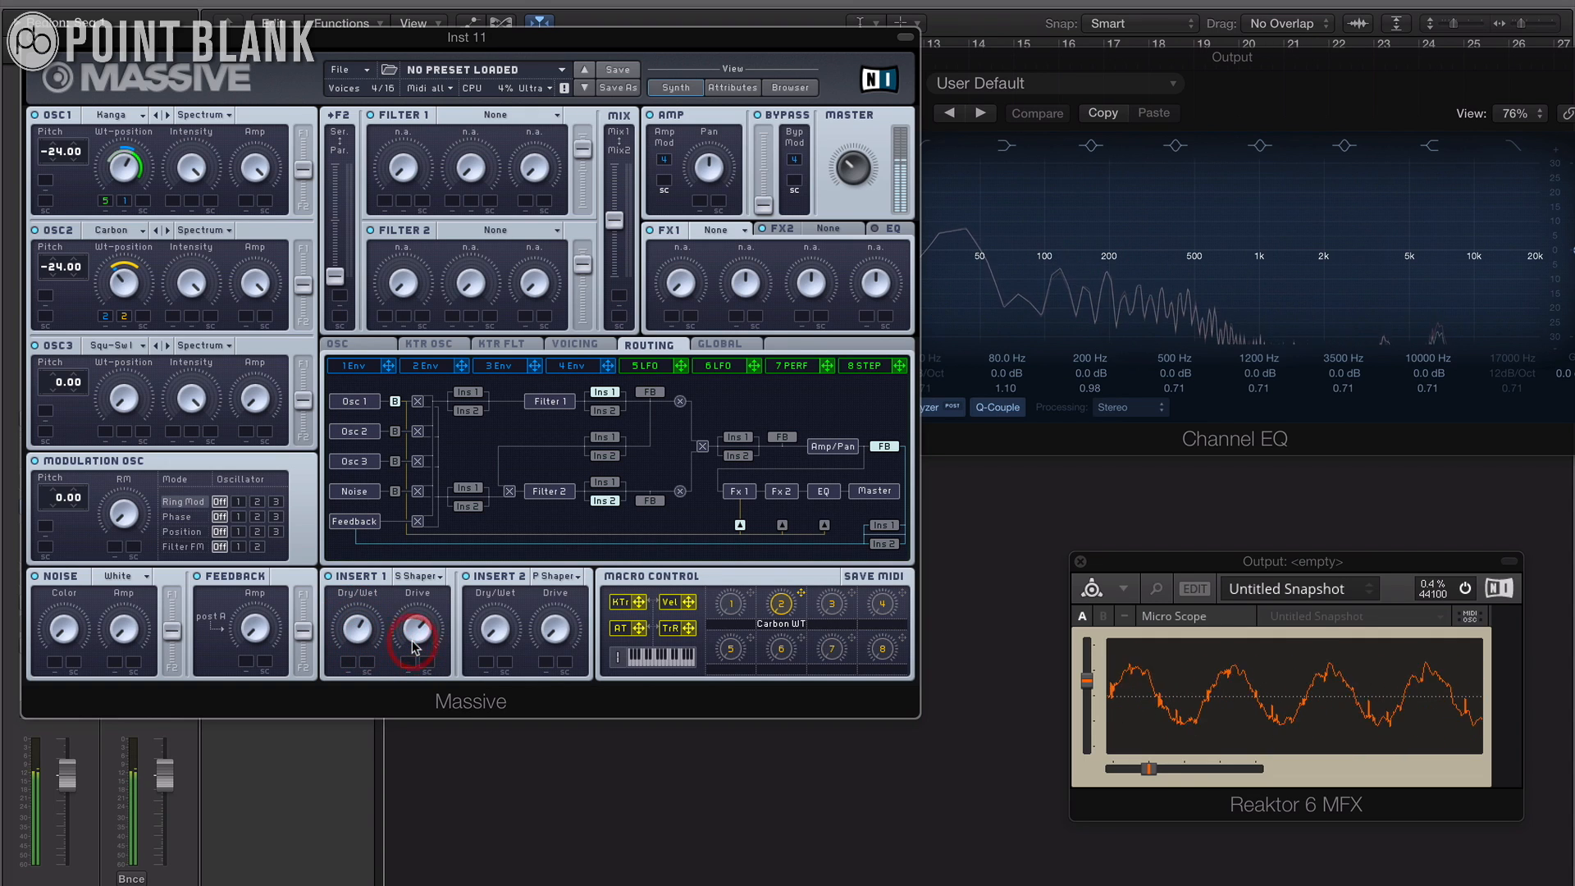
- Raise Insert 2's drive and dry/wet above halfway, fine-tuning the Parabolic Shaper by ear
left_click_drag(554, 635, 557, 516)
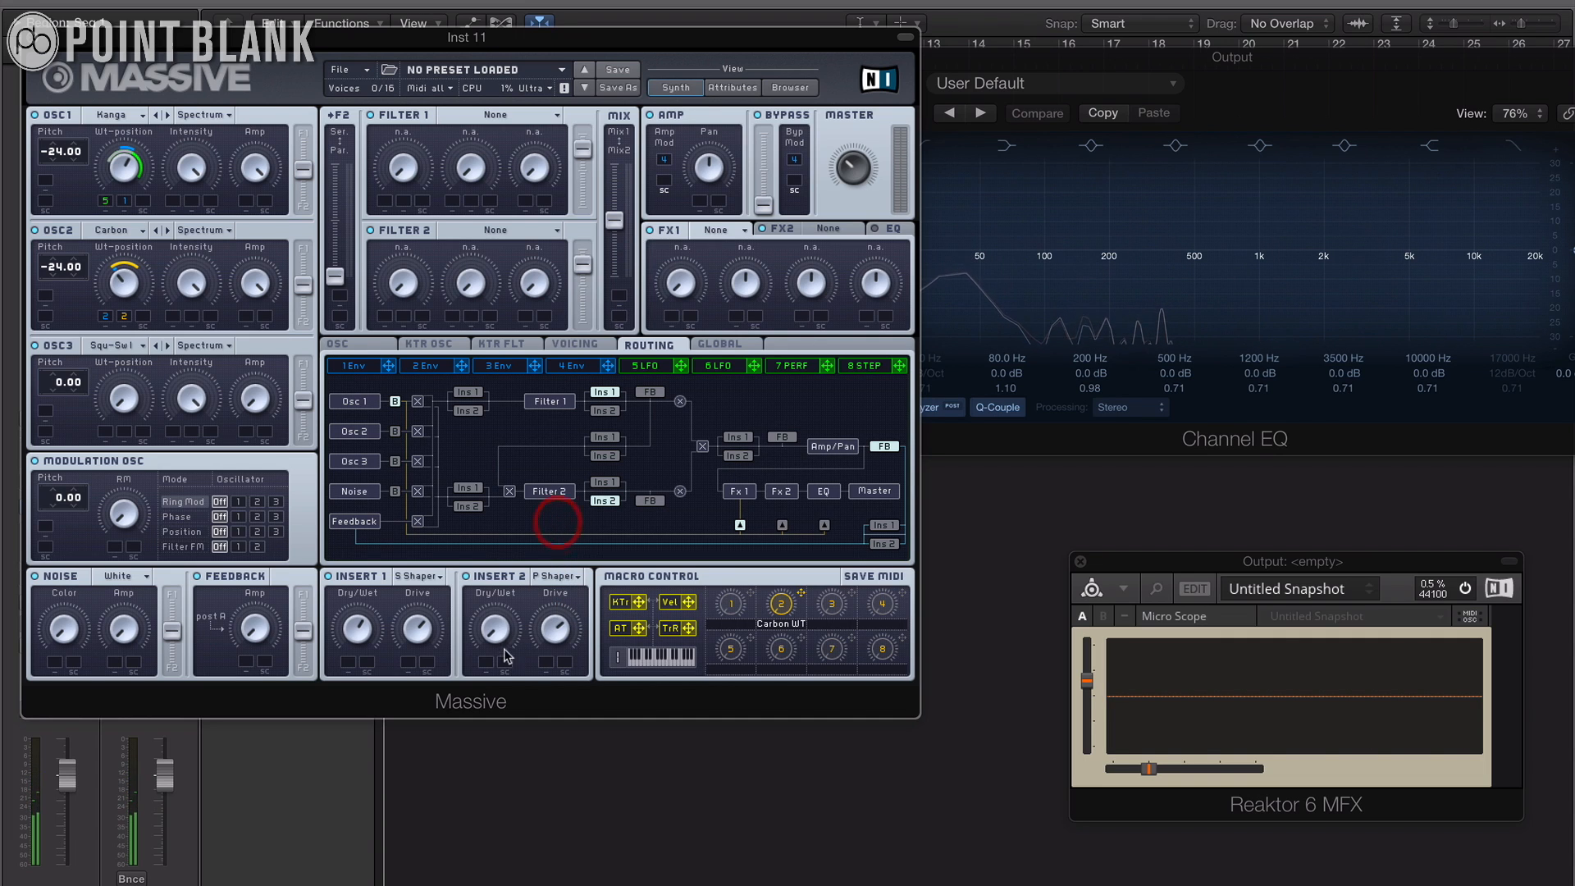
left_click_drag(496, 633, 498, 496)
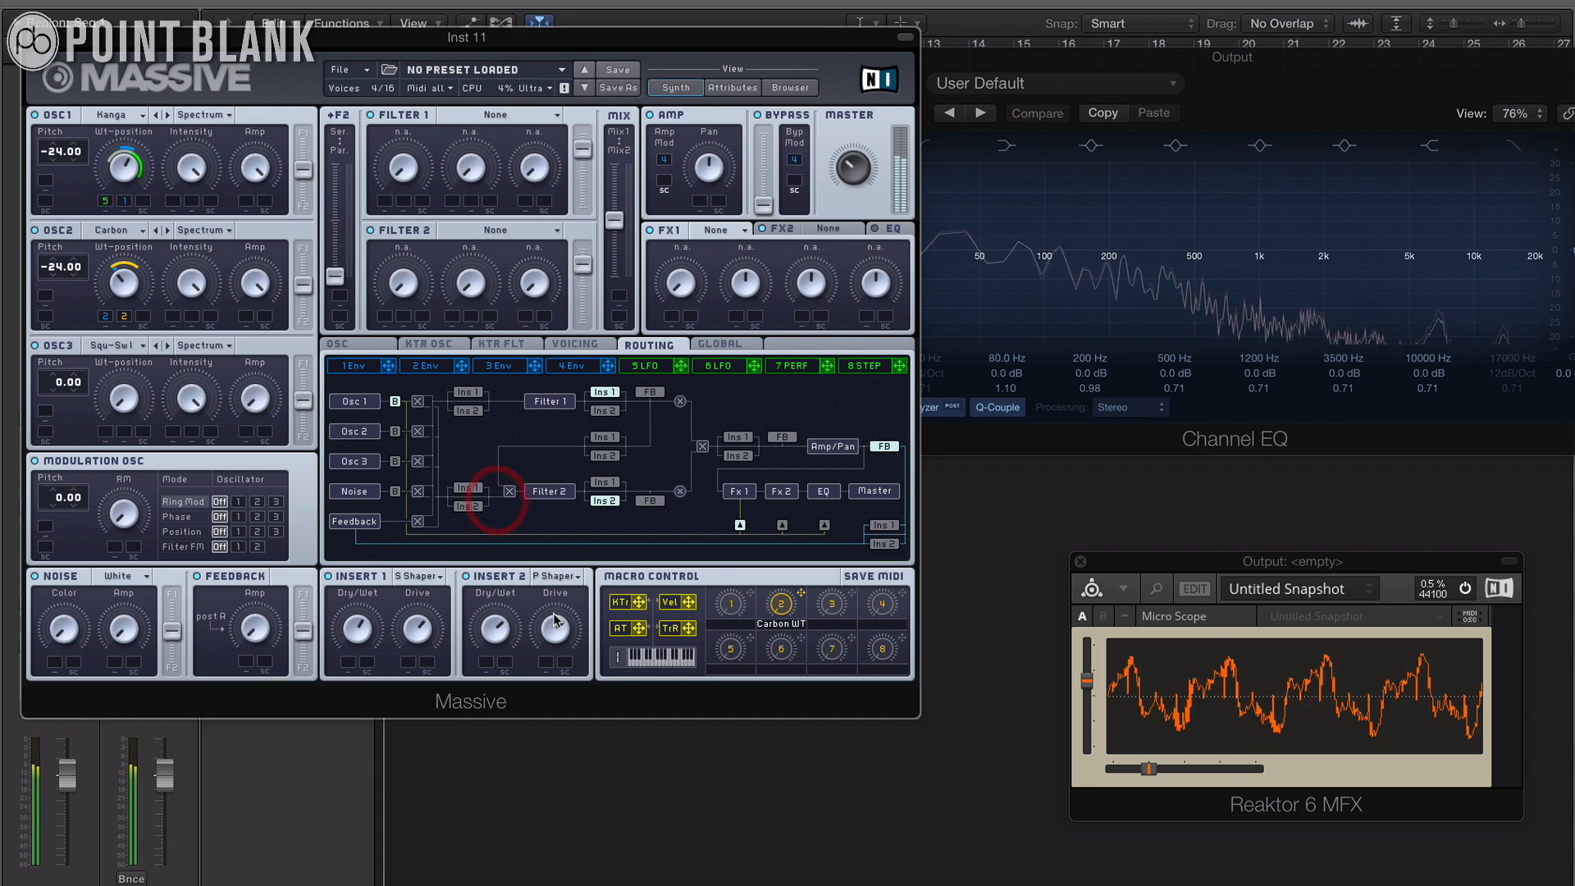
left_click_drag(554, 628, 507, 660)
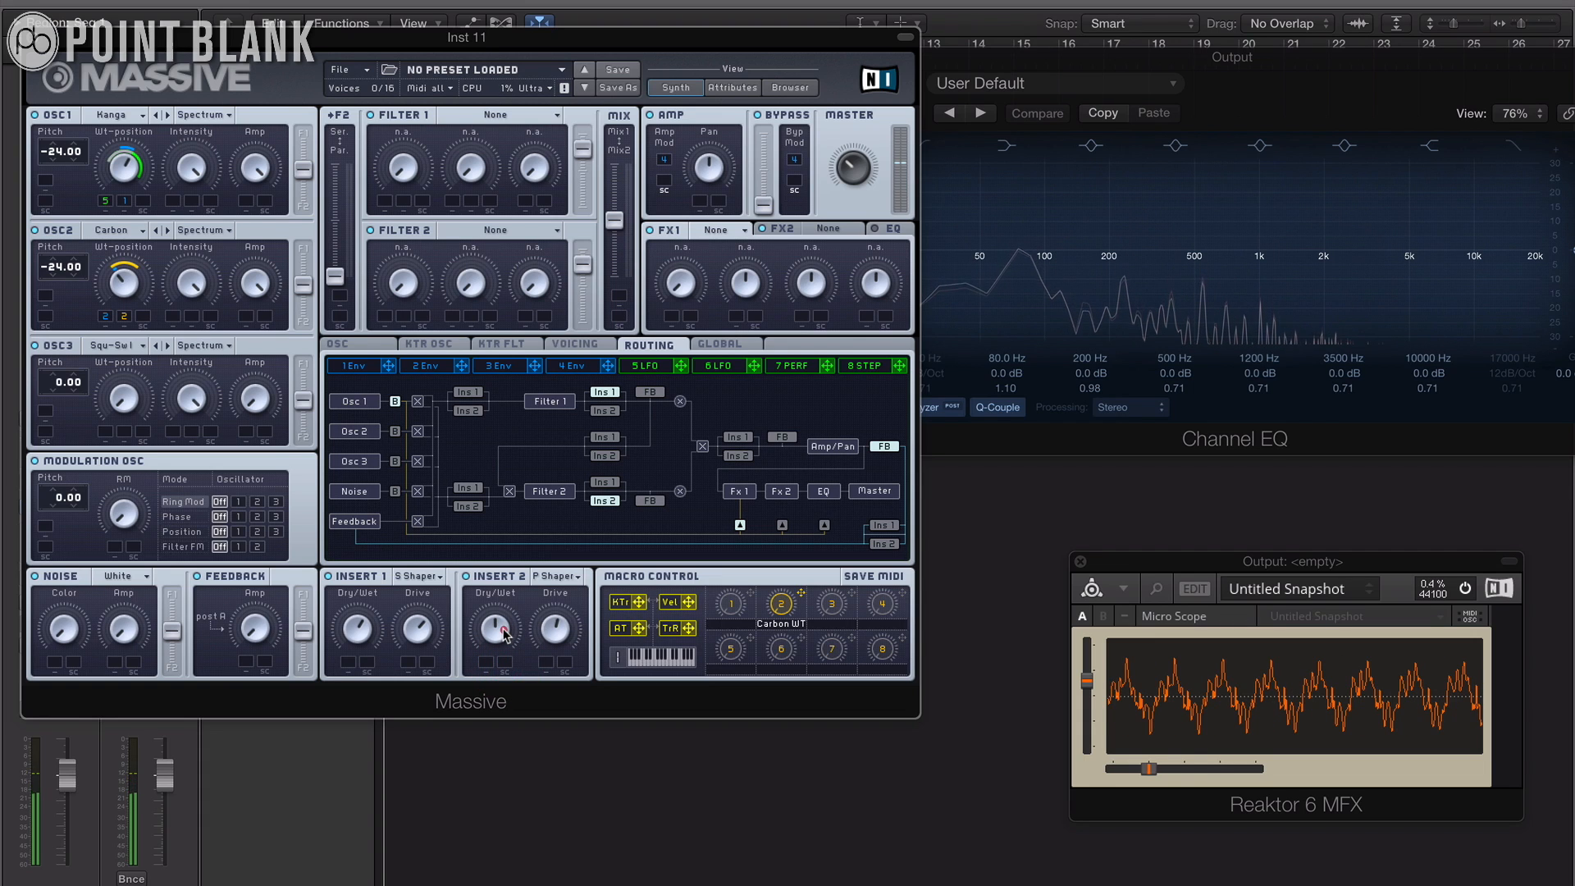
left_click(554, 622)
left_click(550, 622)
left_click_drag(551, 626, 502, 561)
left_click_drag(495, 622, 498, 577)
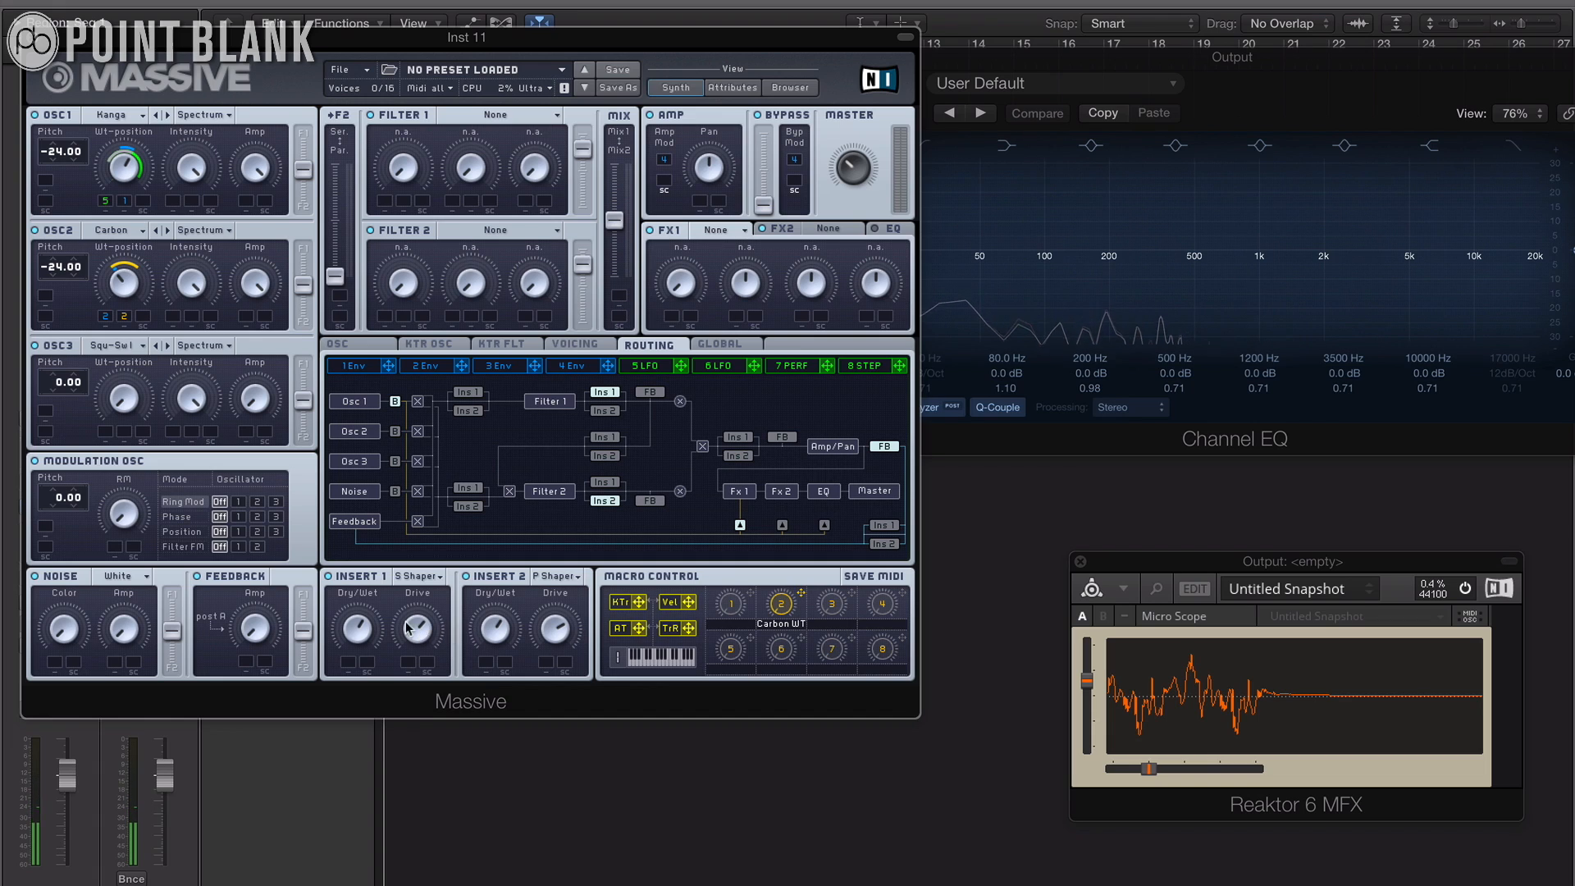
- Load Classic Tube into FX1 and adjust its dry/wet and drive by ear, keeping both fairly low
left_click(735, 238)
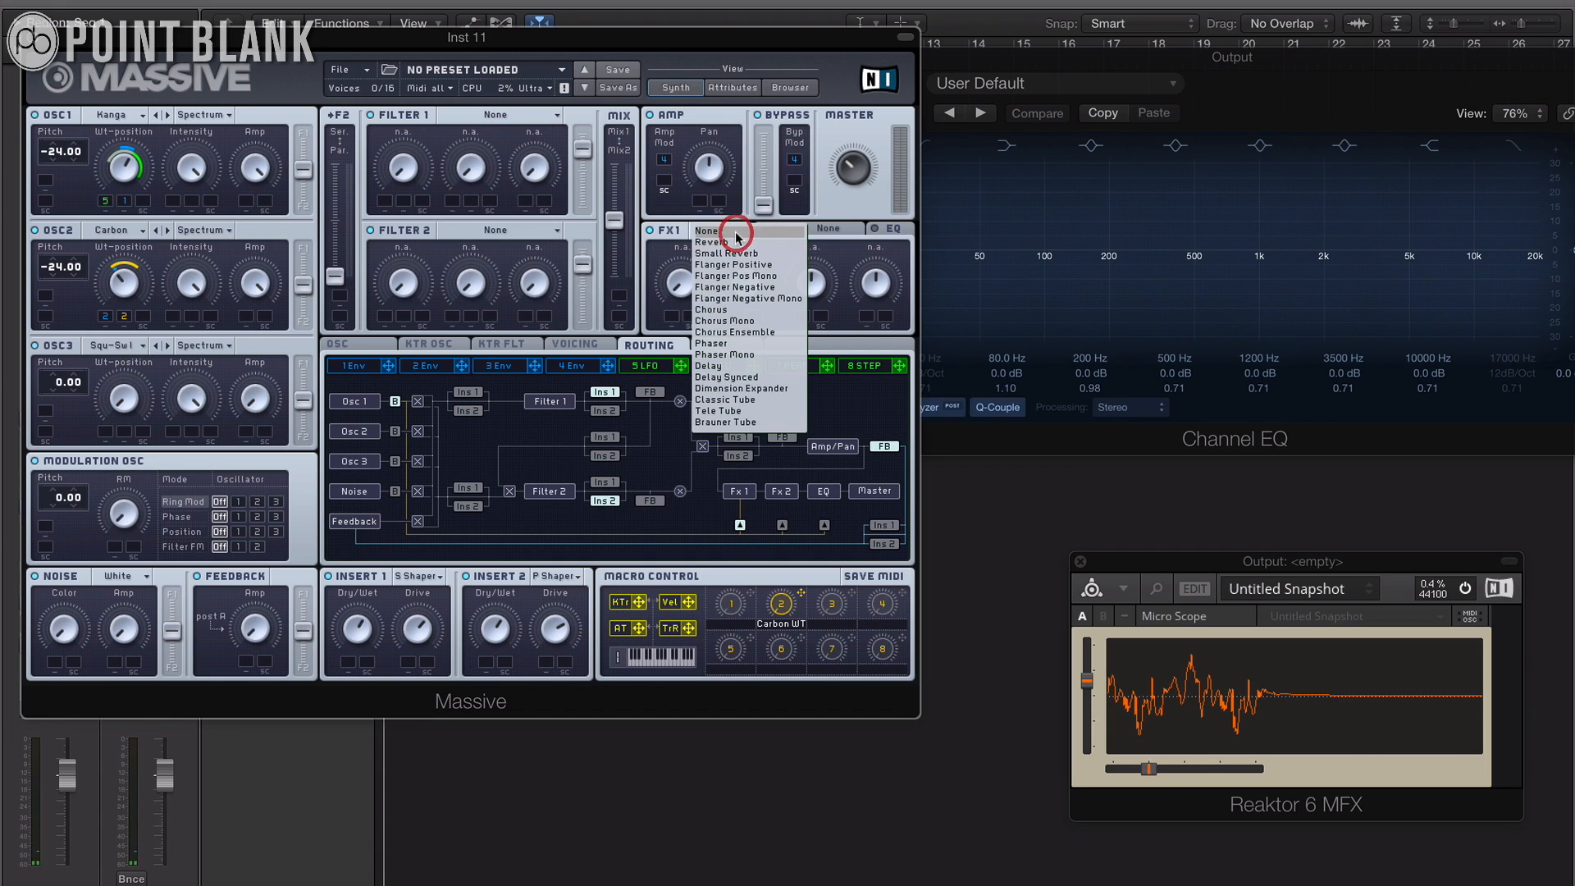
left_click(720, 400)
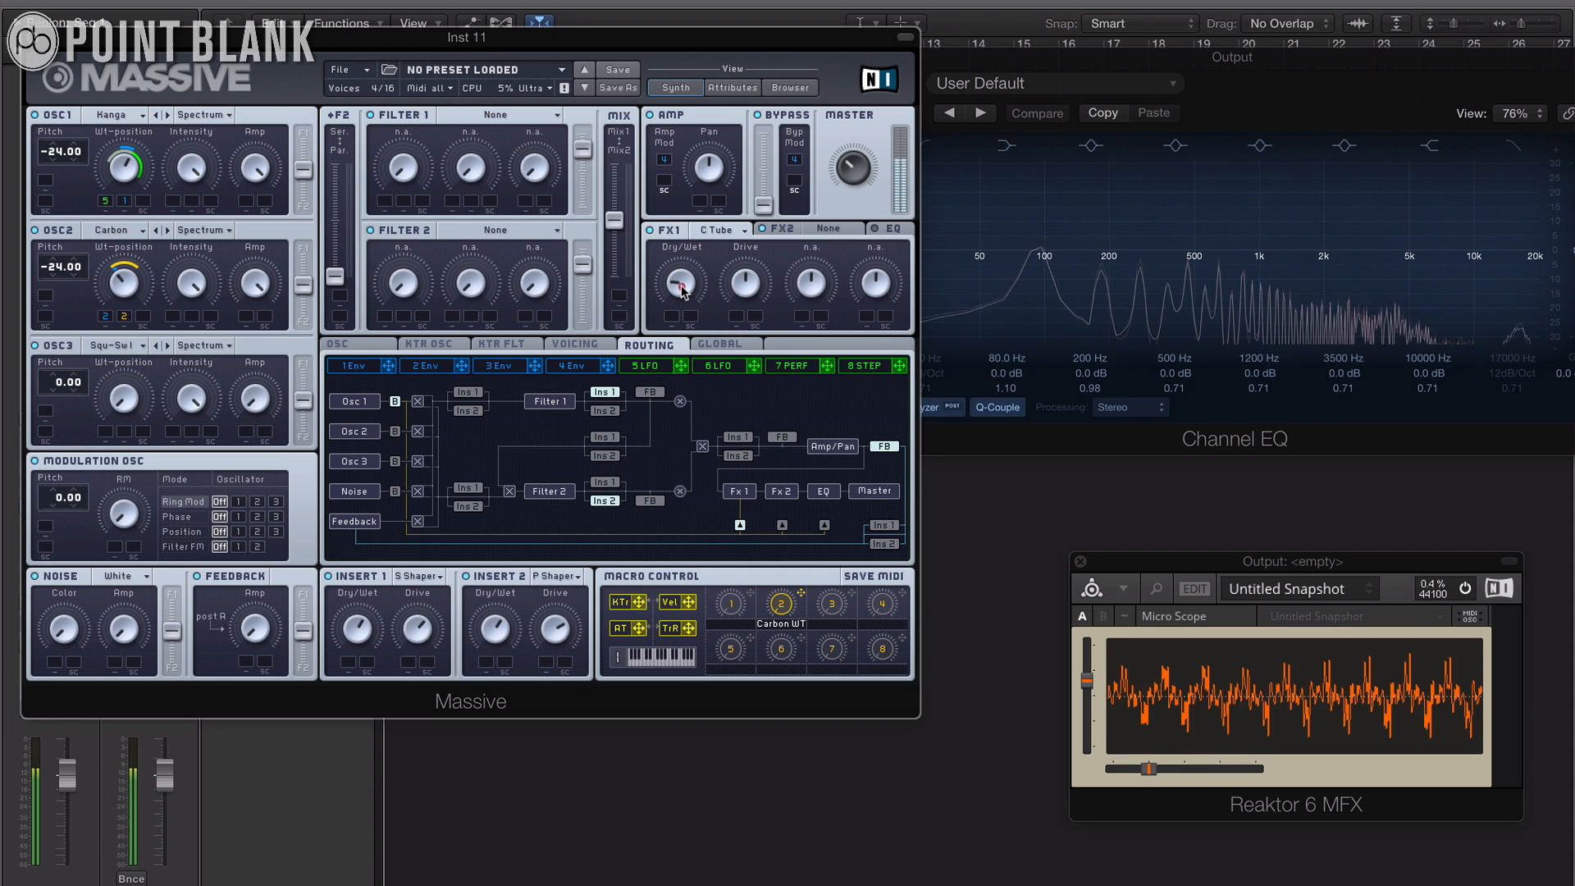
left_click_drag(743, 298, 739, 333)
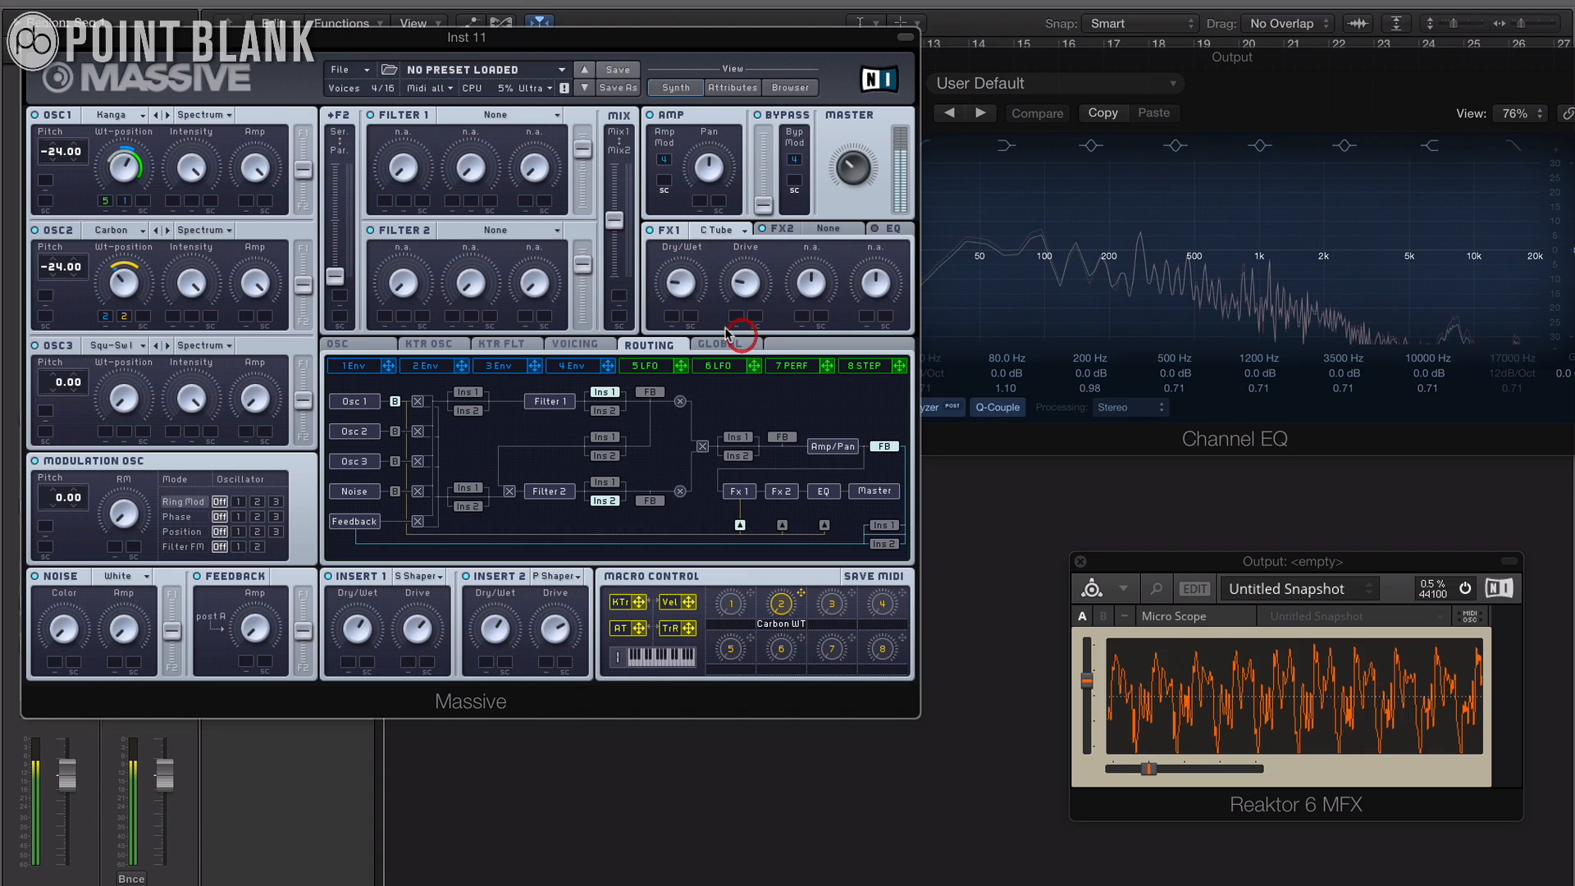
left_click_drag(679, 281, 739, 292)
- Load Dimension Expander into FX2 and set a low dry/wet and size by ear
left_click(829, 230)
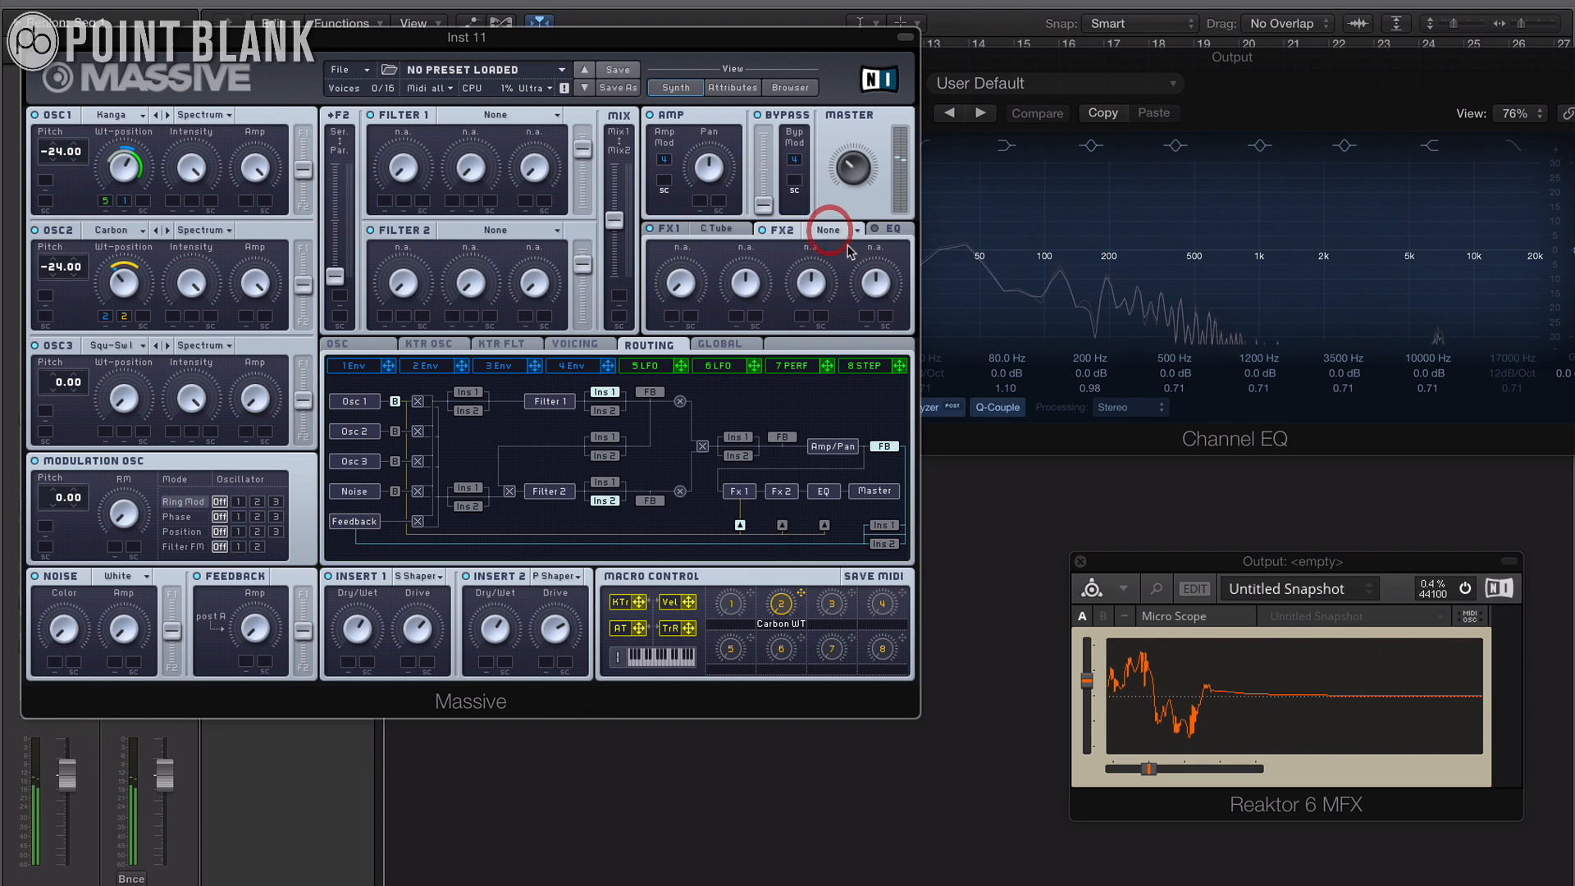
left_click(857, 231)
left_click(853, 388)
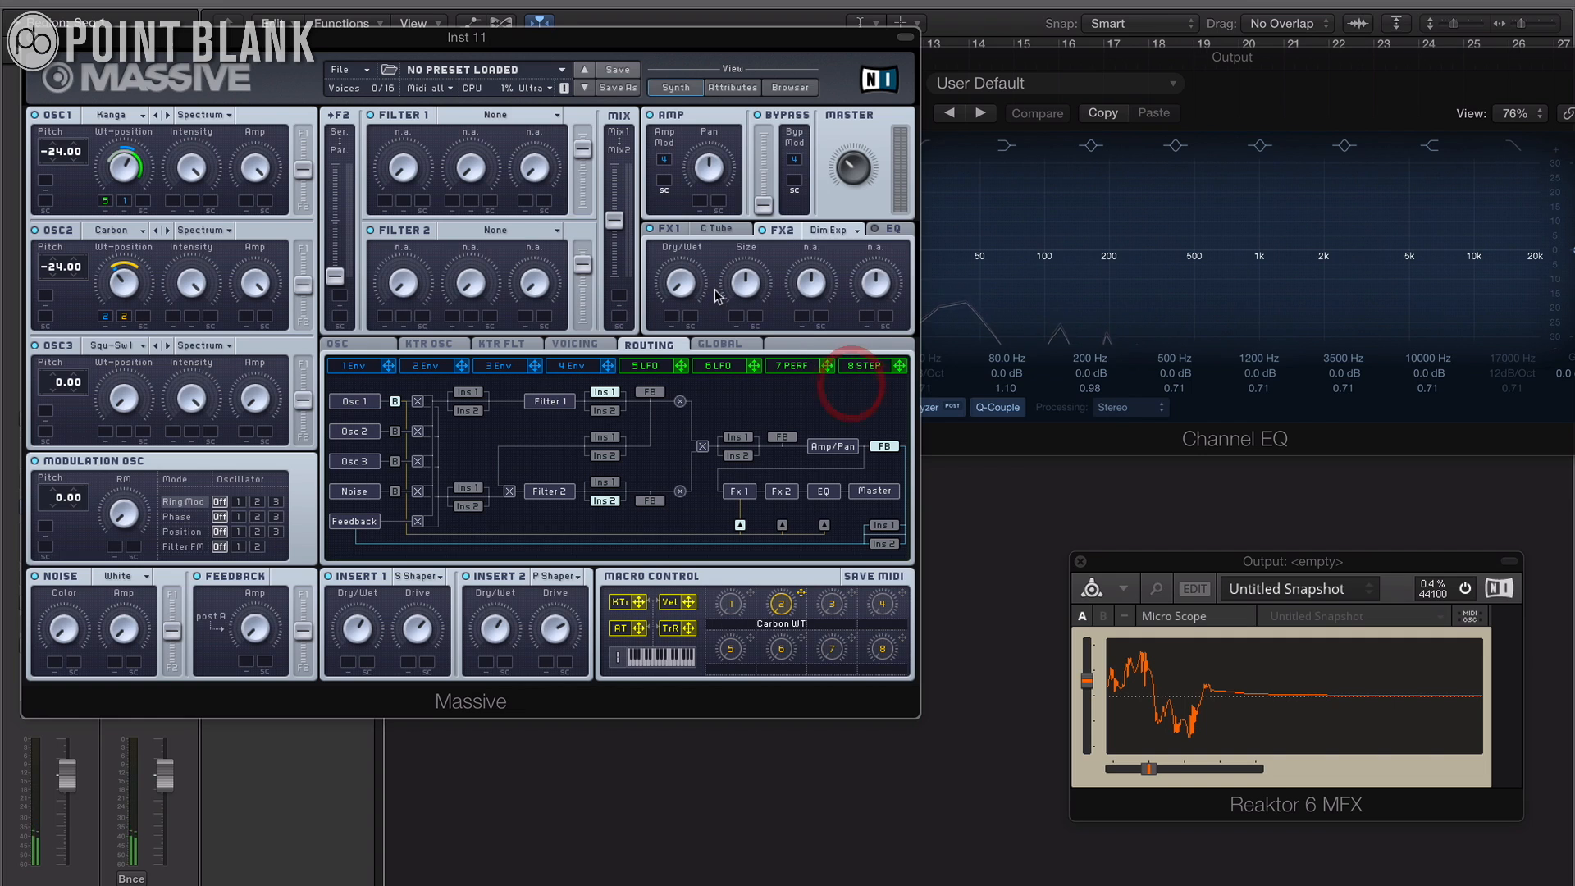
left_click(672, 260)
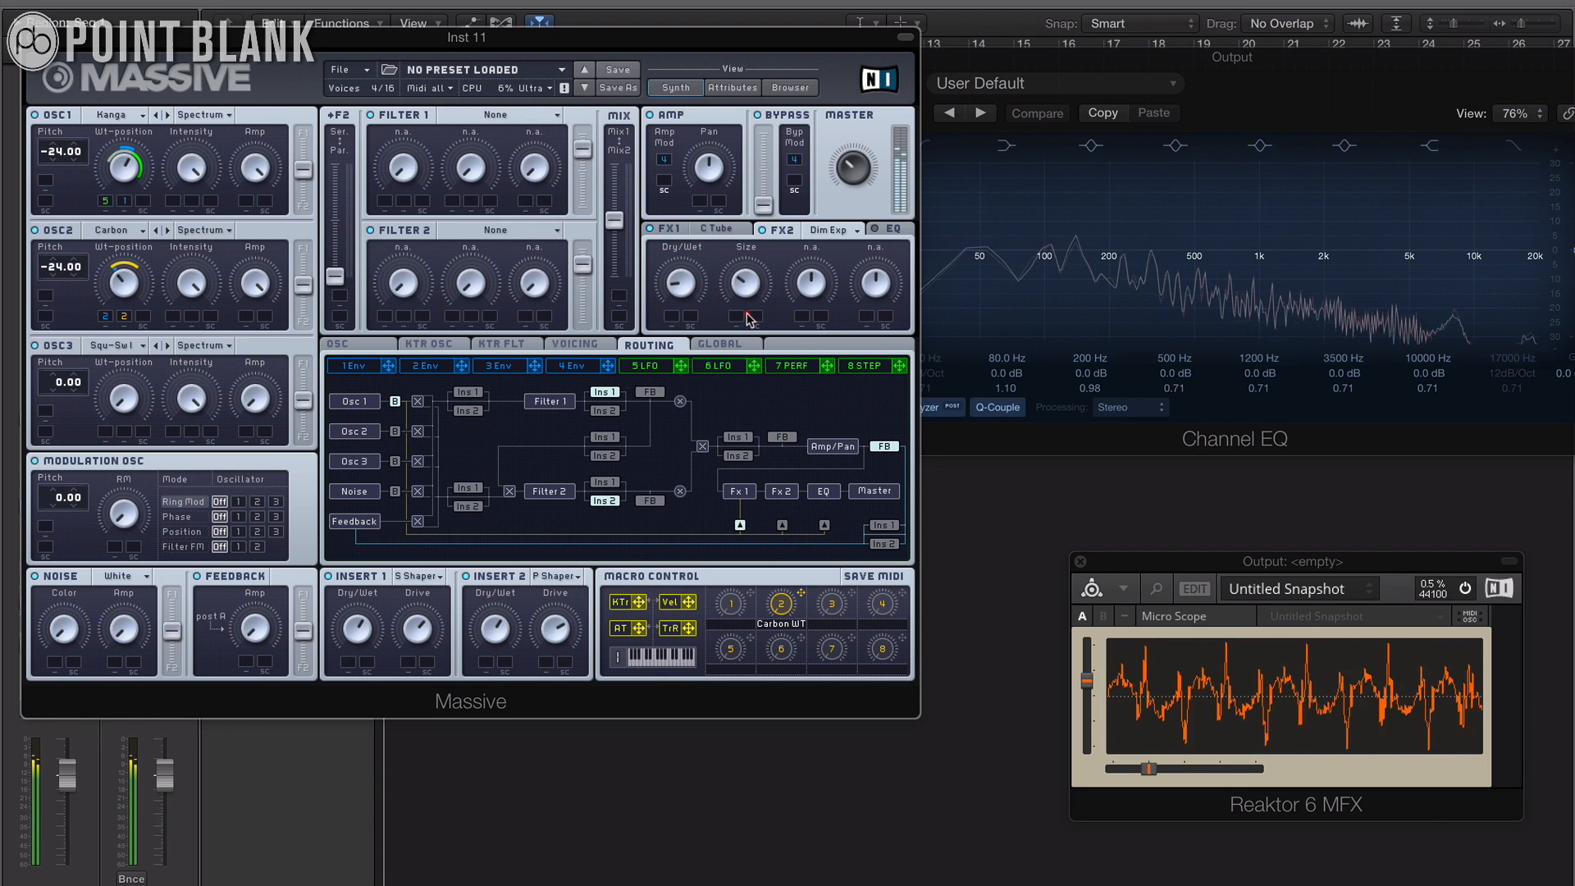
left_click(687, 287)
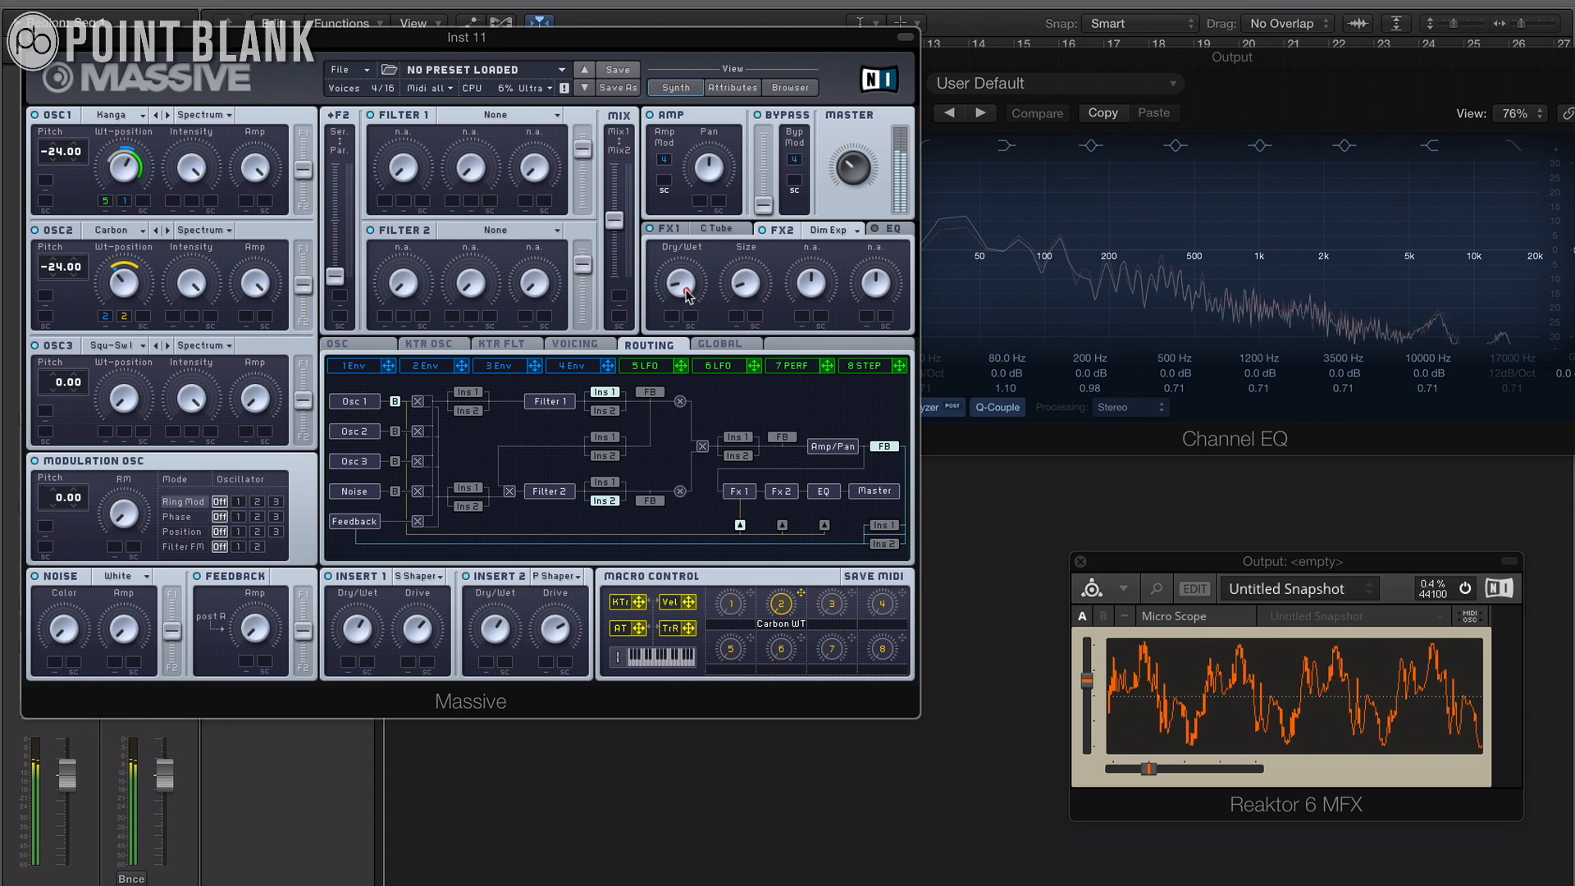
- Readjust the Classic Tube's dry/wet and drive in FX1, and raise the feedback amp slightly
left_click(708, 230)
left_click_drag(682, 279, 754, 286)
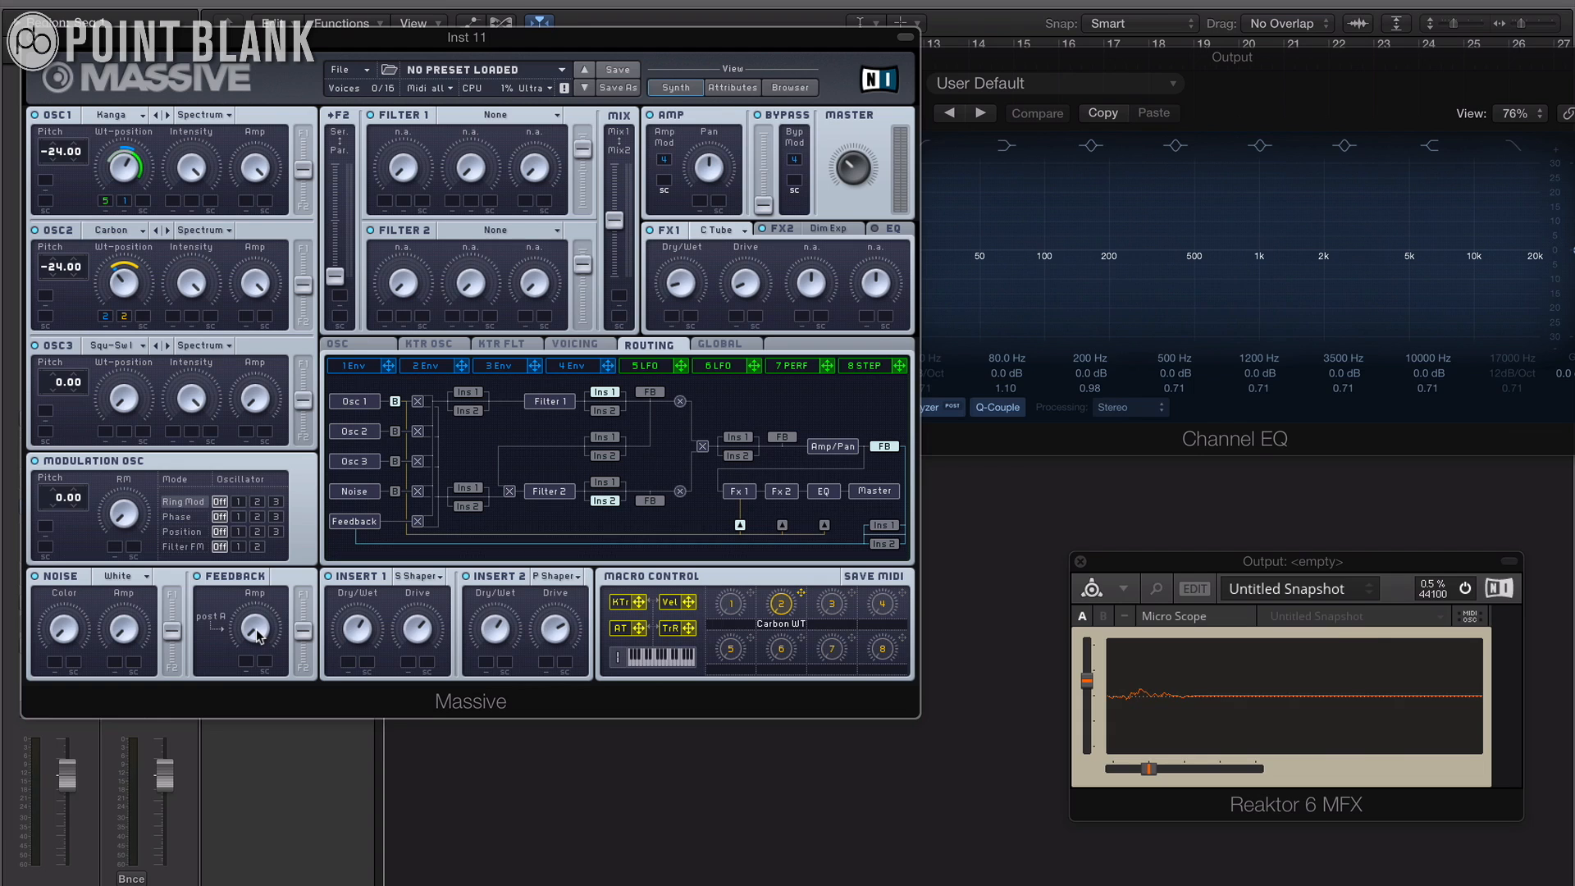
left_click_drag(256, 630, 257, 663)
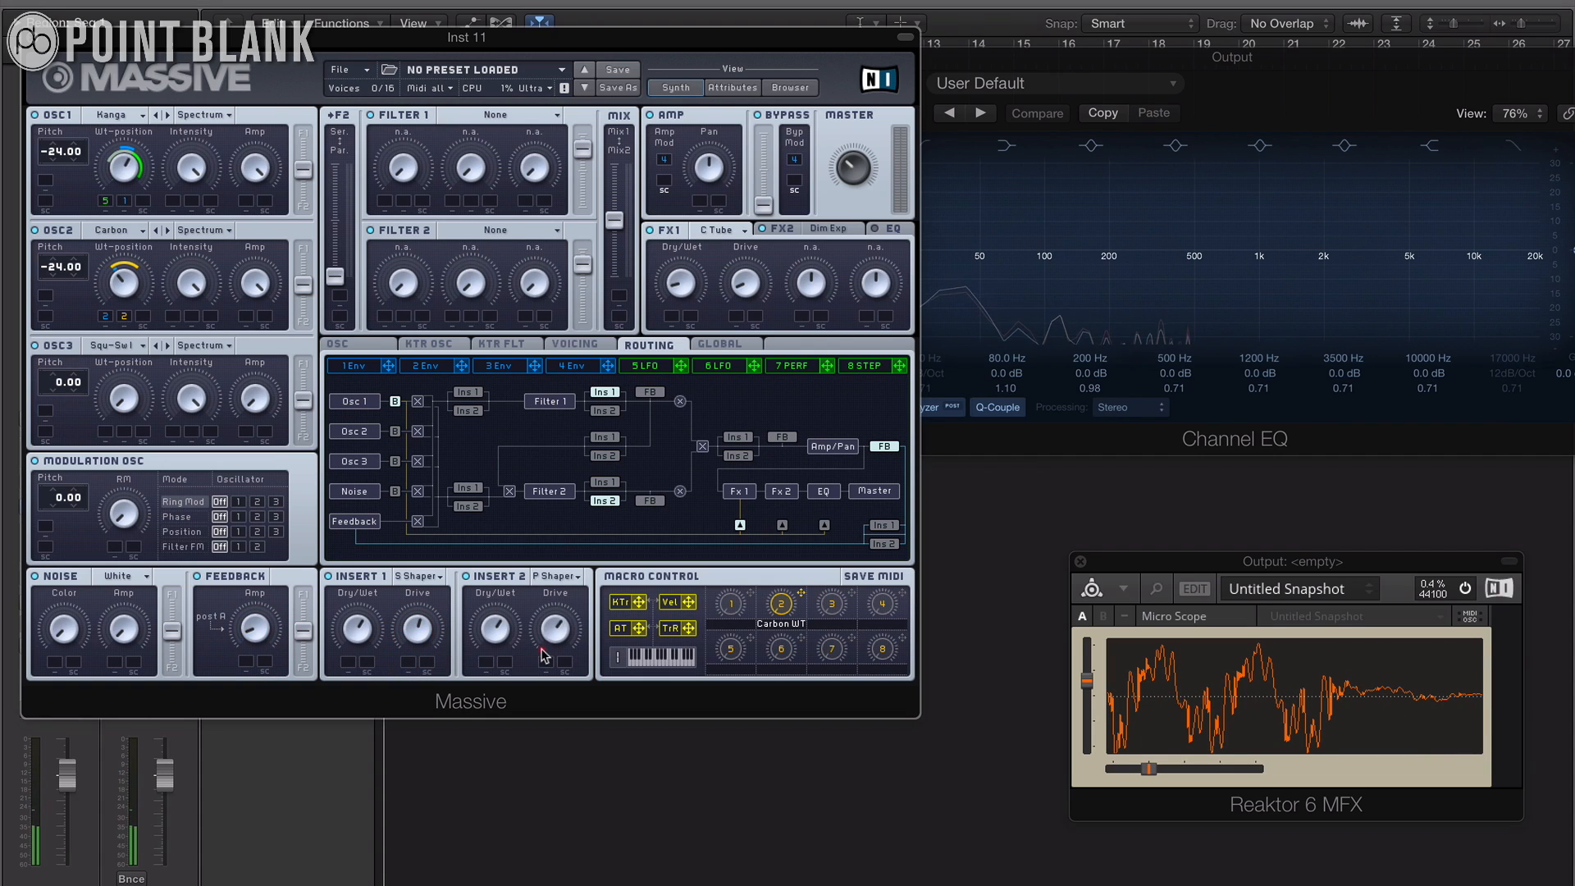
- Rebalance the dry/wet and drive of both insert shapers against the feedback amp by ear
left_click(552, 636)
left_click_drag(495, 632, 495, 650)
left_click_drag(357, 633, 364, 647)
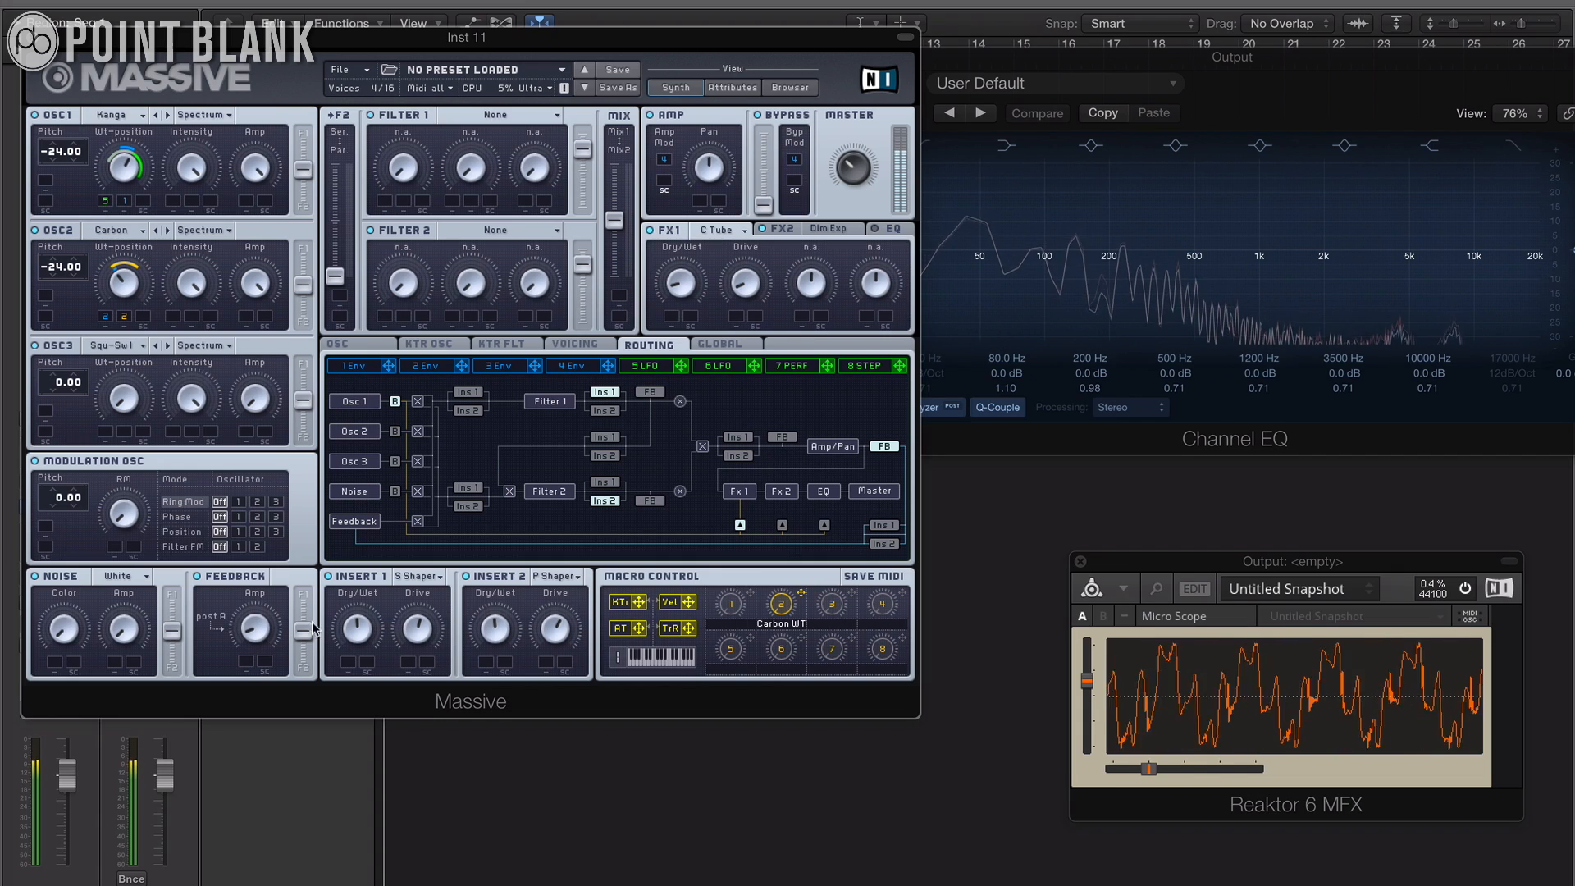
left_click(255, 636)
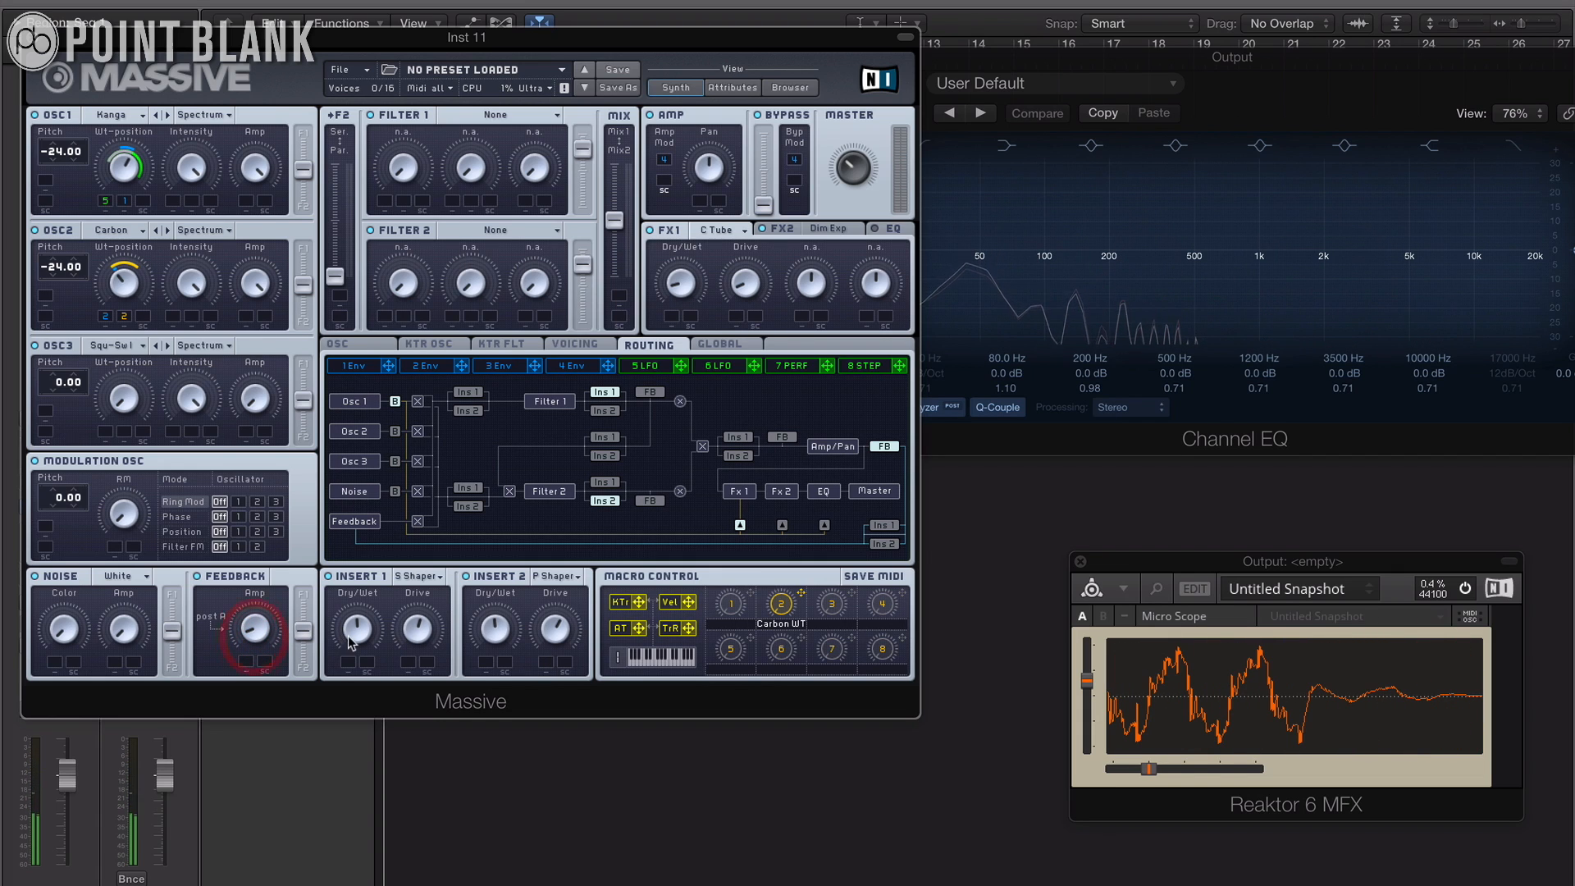
left_click(351, 639)
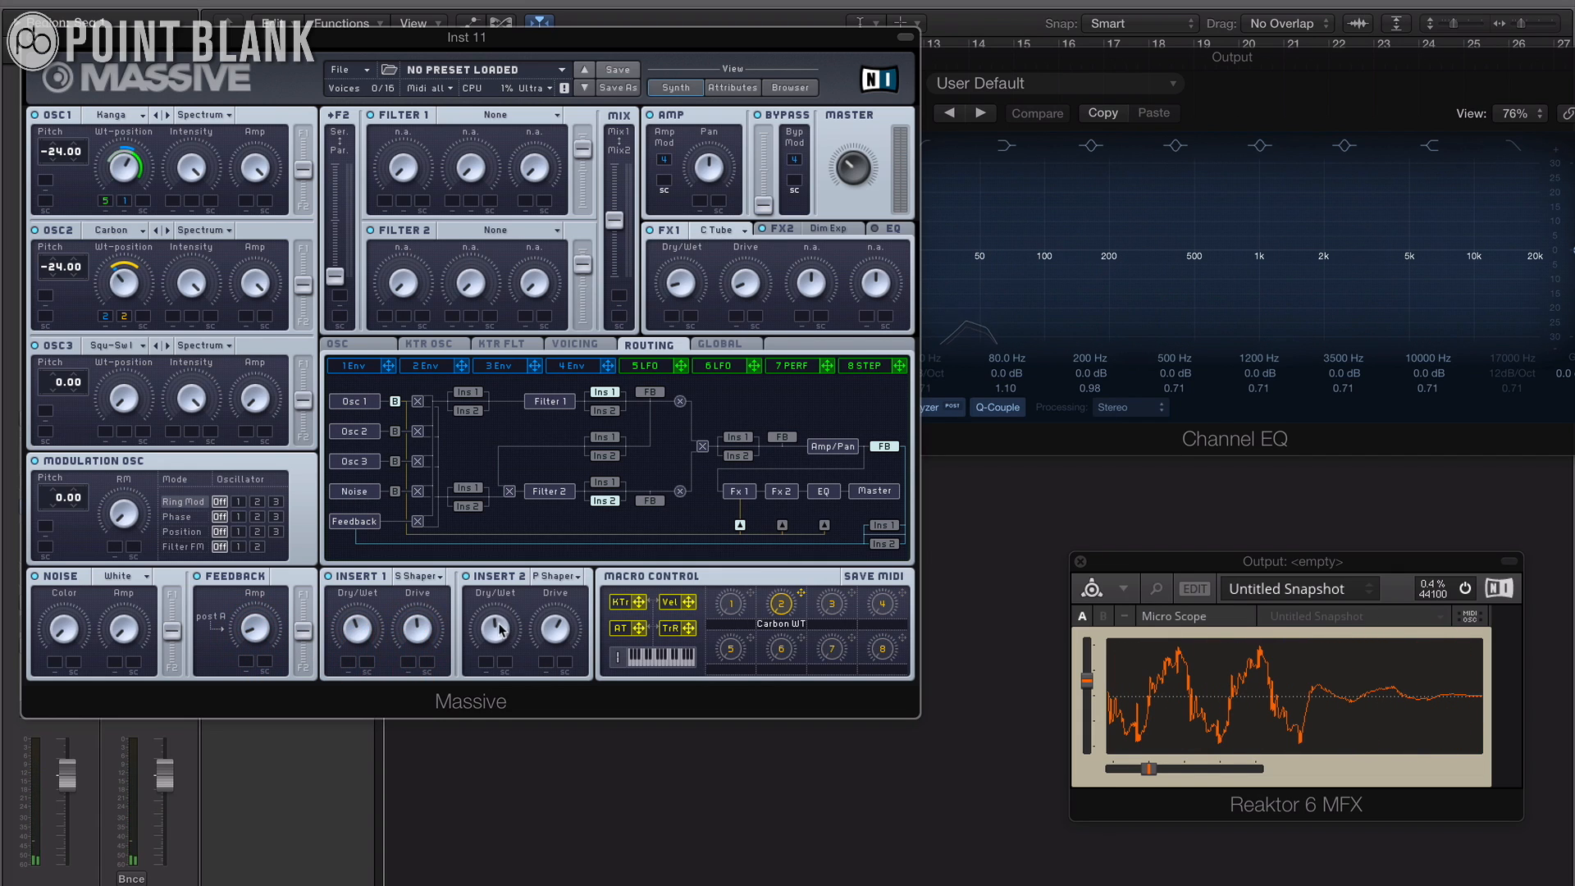
left_click(500, 630)
left_click(560, 651)
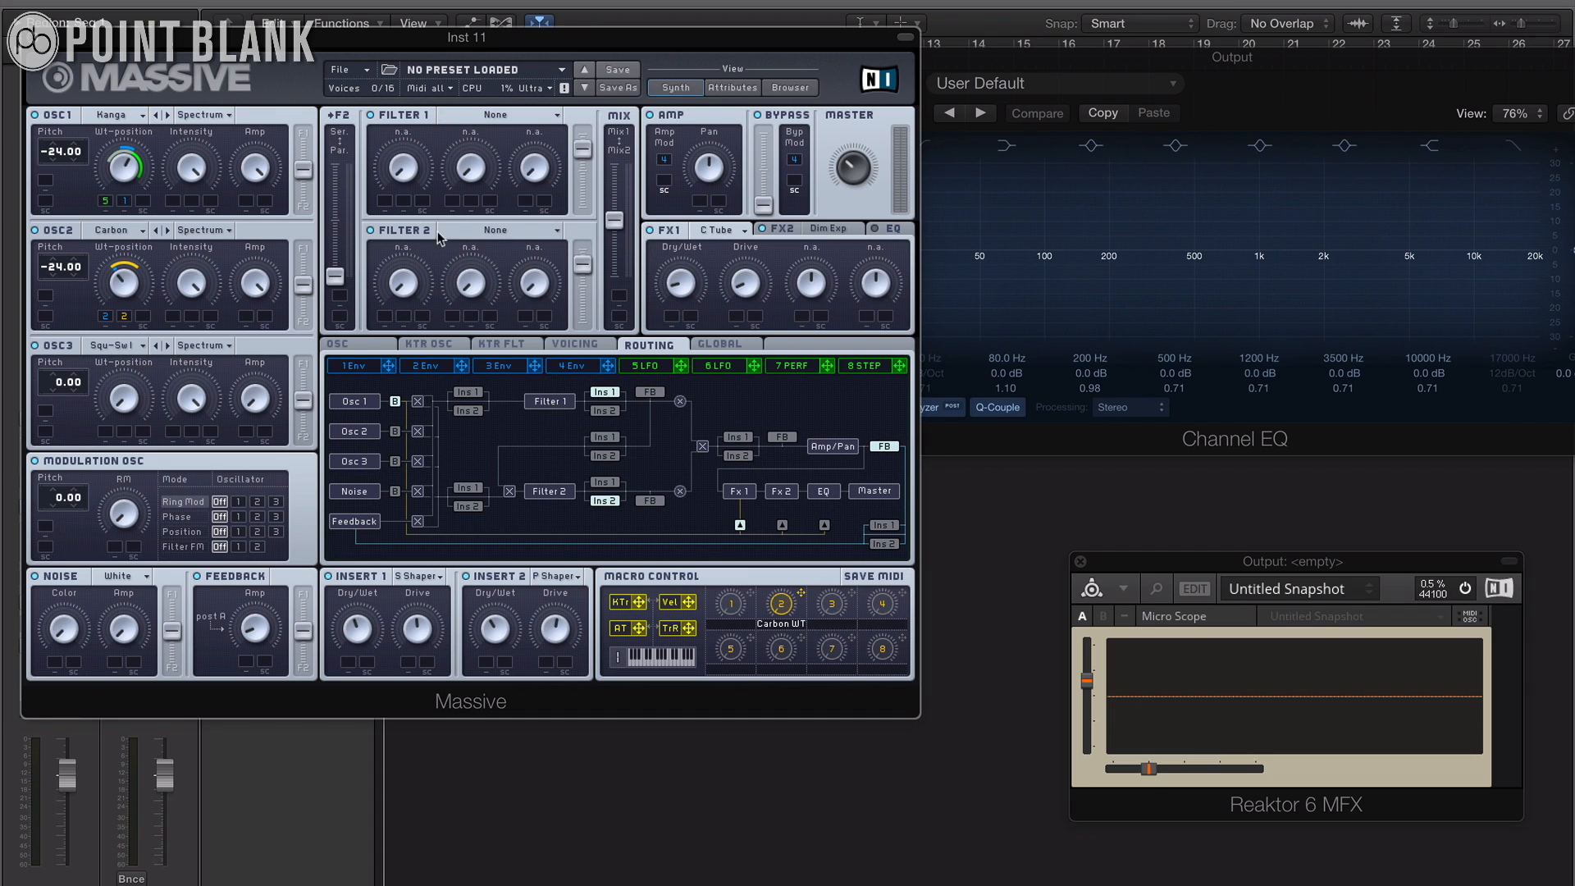
- Set Filter 1 to Allpass and adjust its cutoff and resonance by ear
left_click(487, 121)
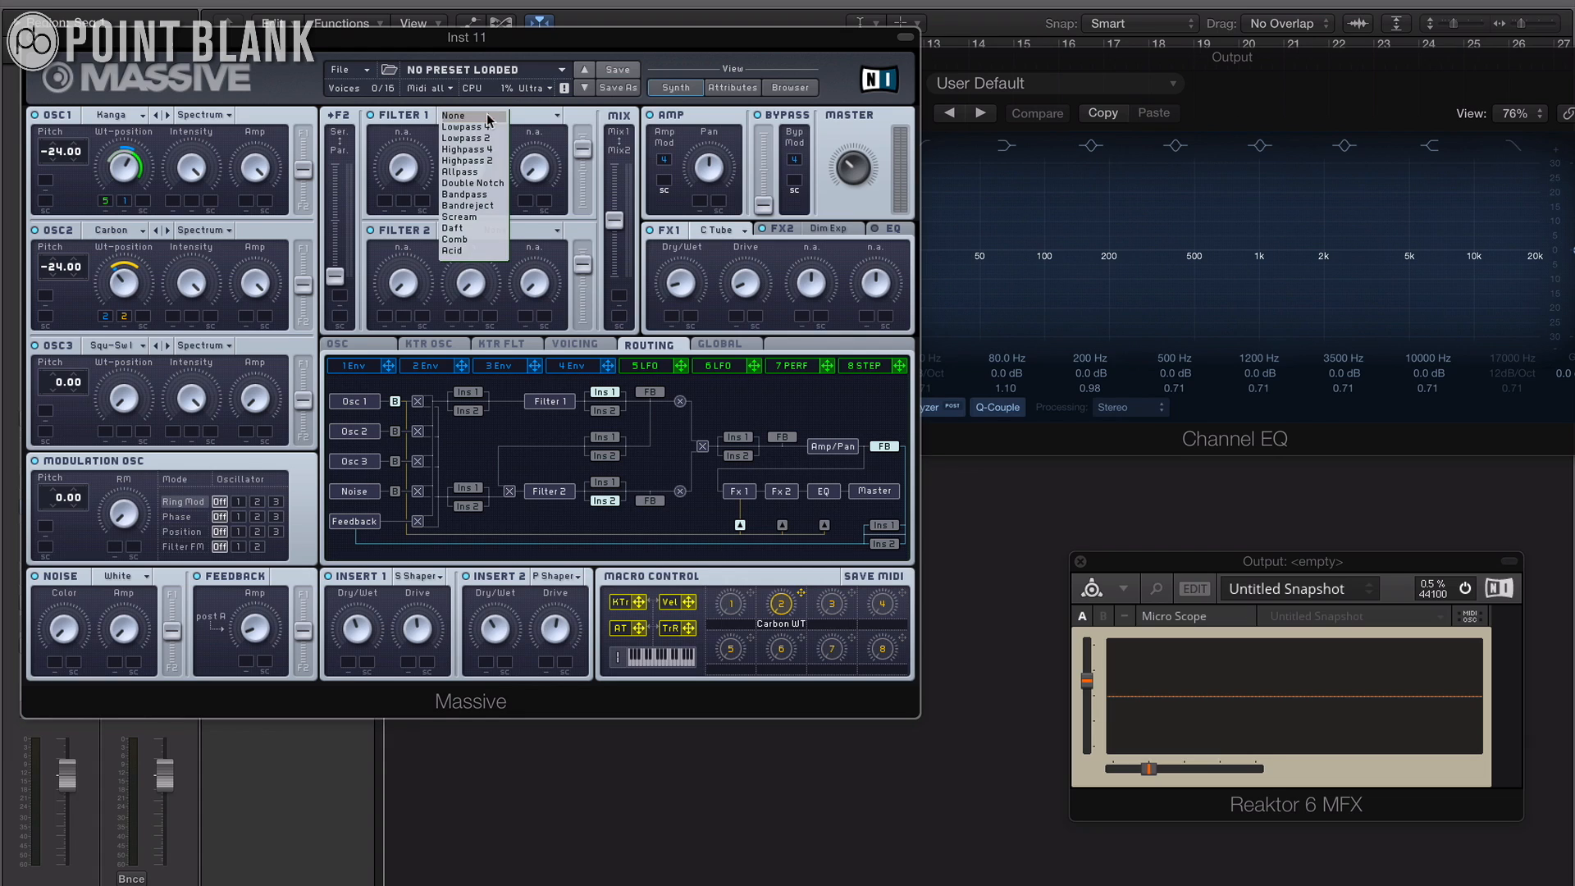
left_click(476, 173)
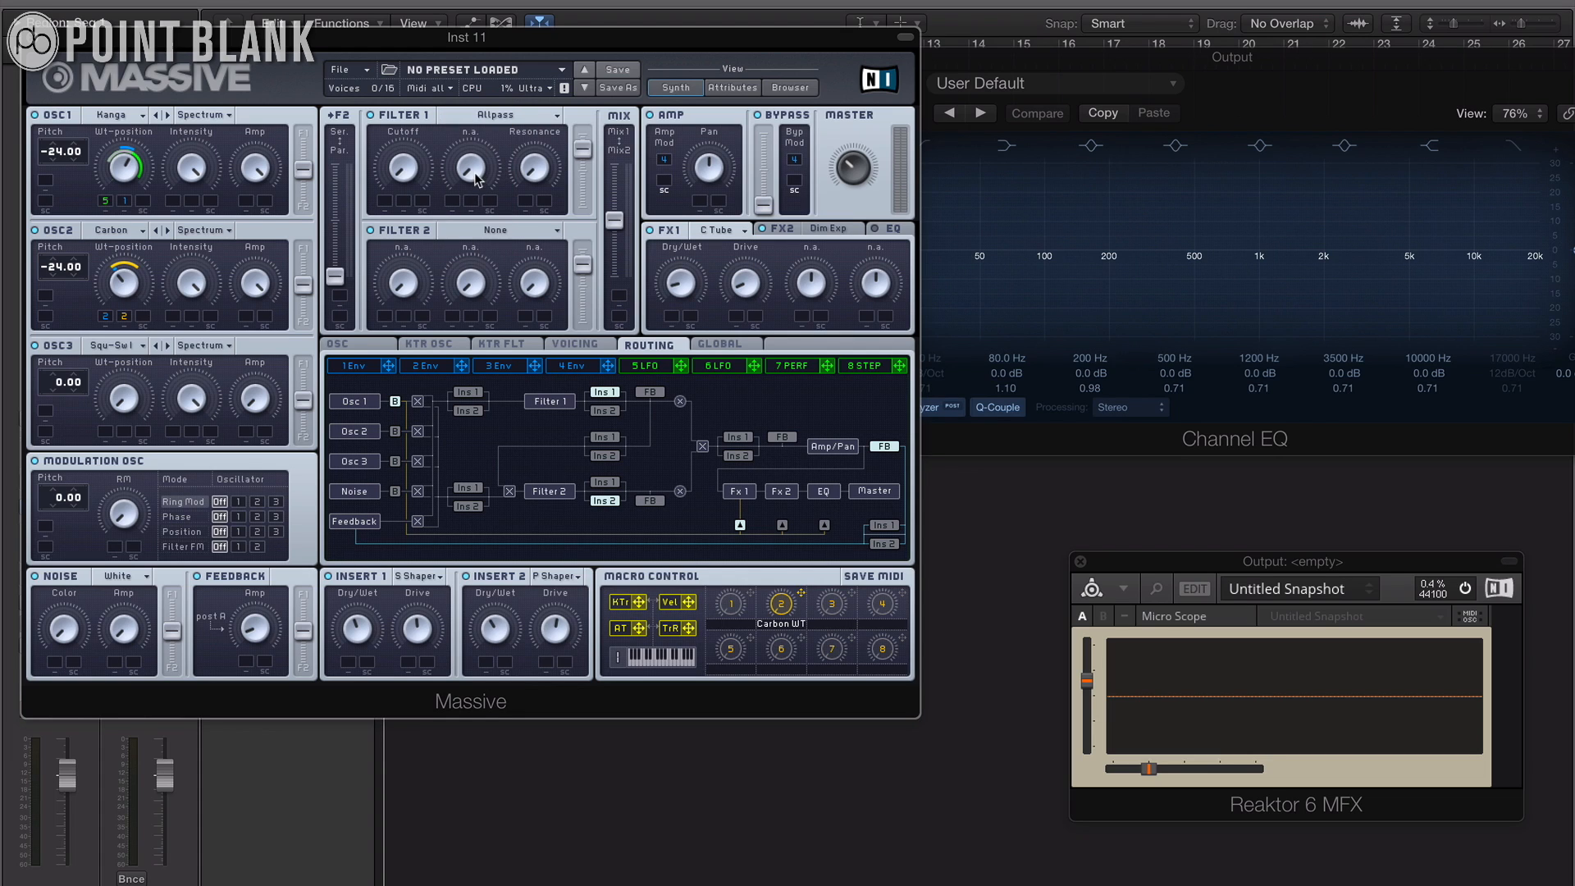
left_click(503, 124)
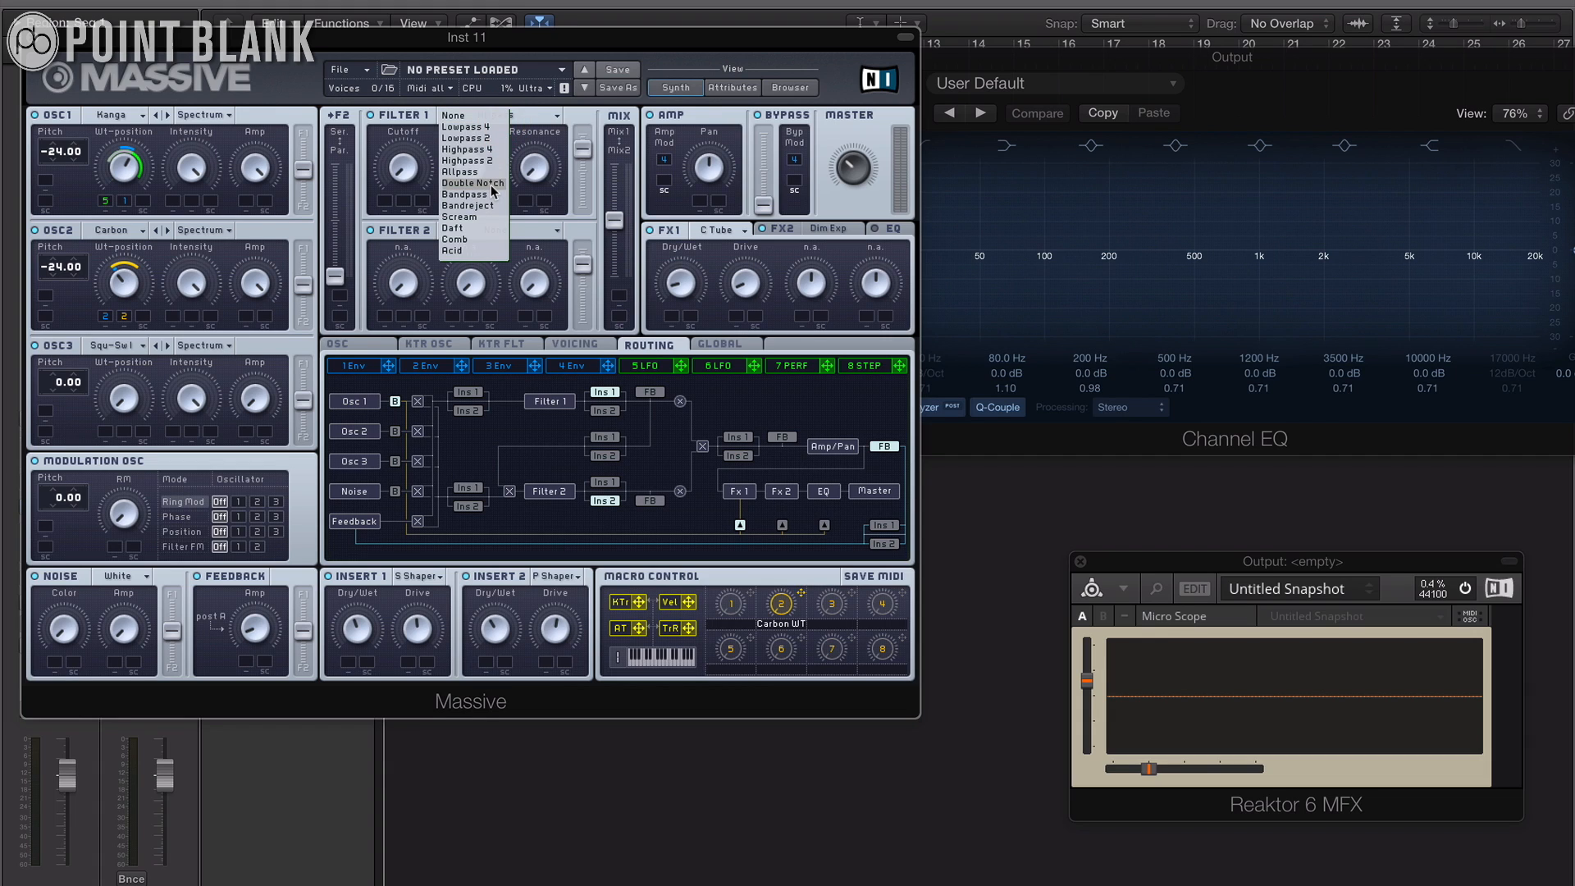
left_click(432, 160)
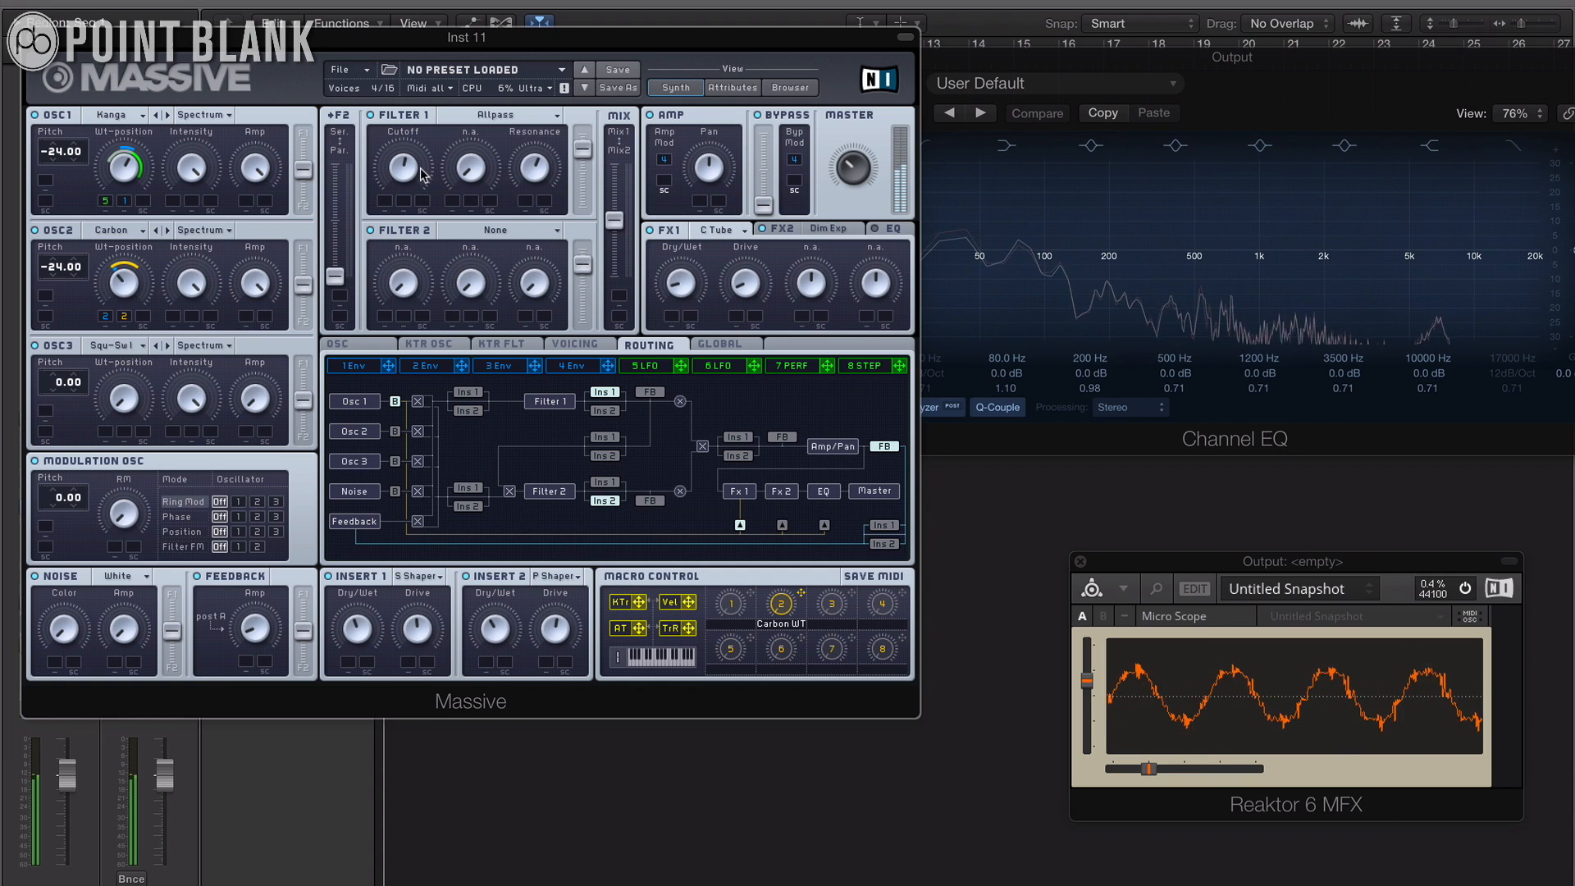
left_click_drag(419, 164, 422, 203)
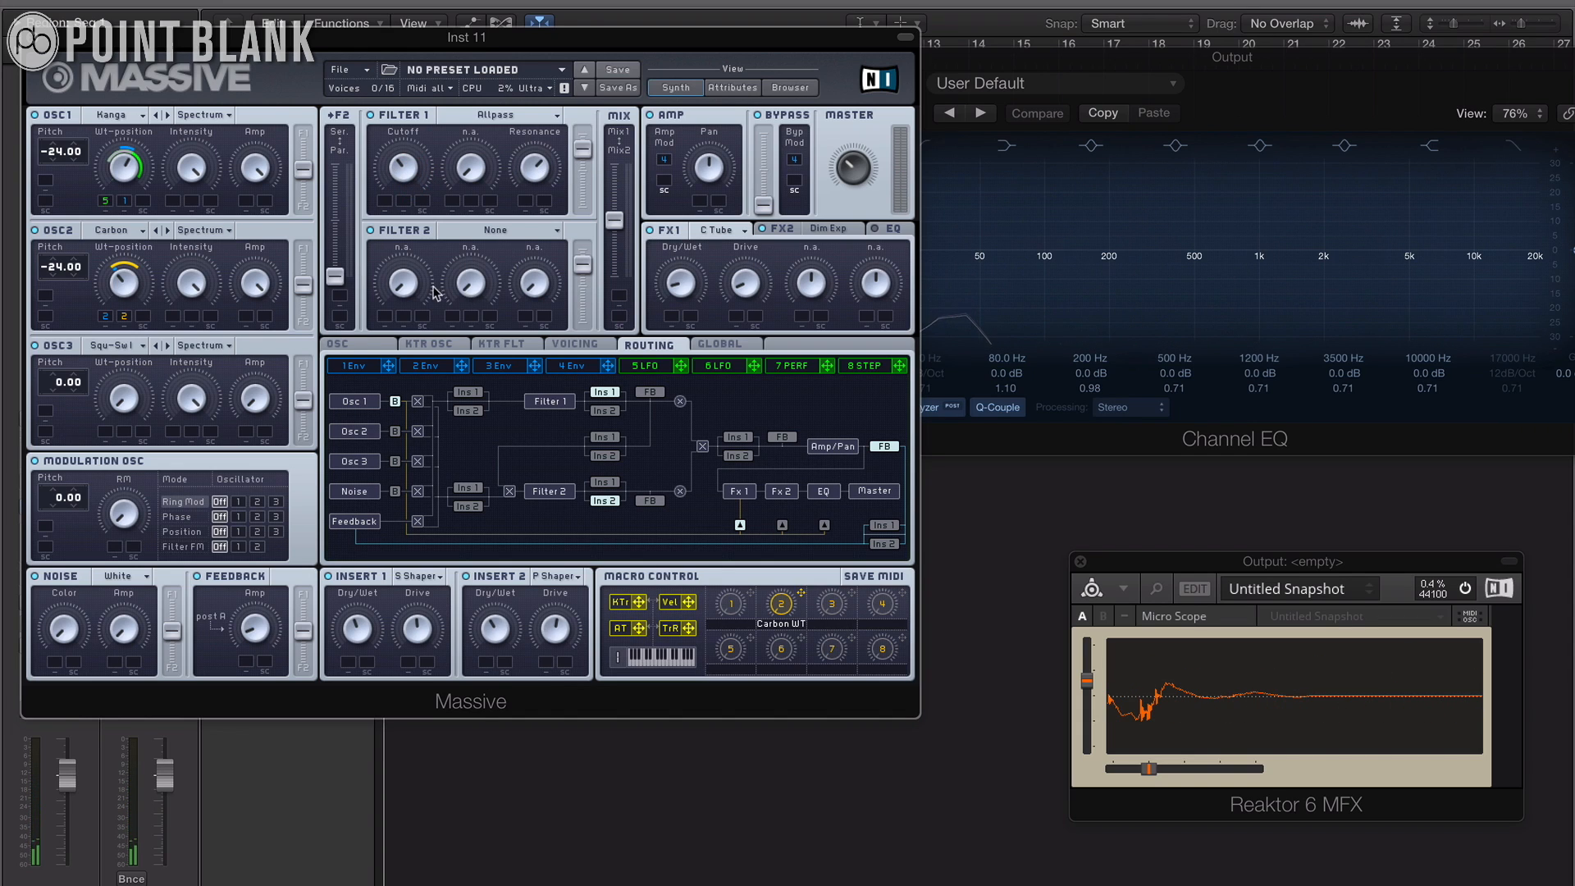
- Set Filter 2 to Bandreject and adjust its cutoff, bandwidth and resonance by ear
left_click(503, 232)
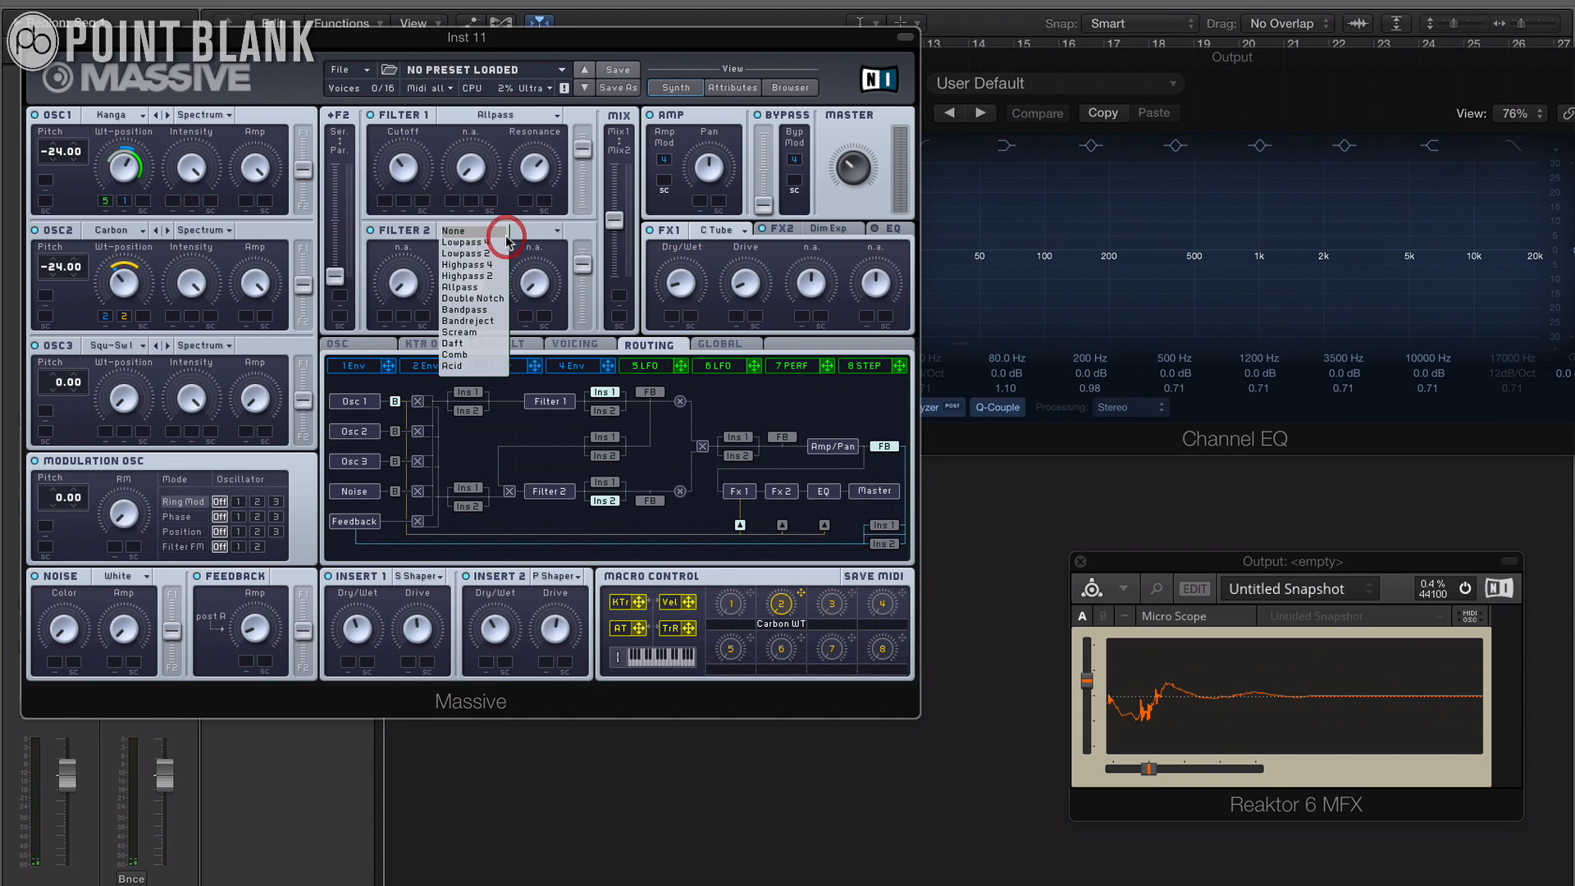
left_click(477, 322)
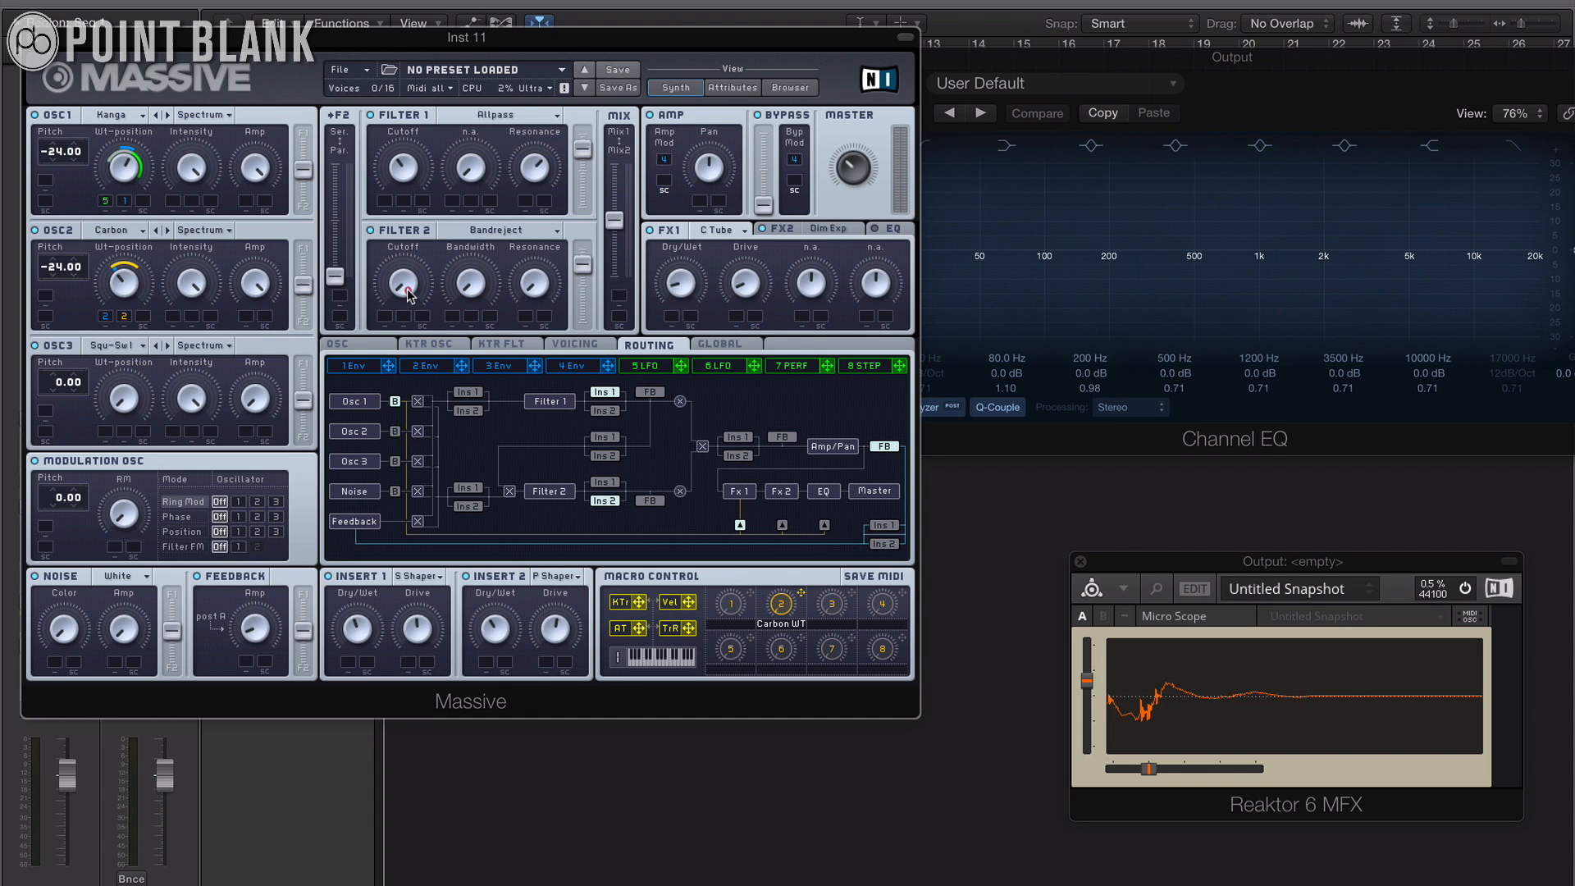
left_click_drag(408, 289, 405, 173)
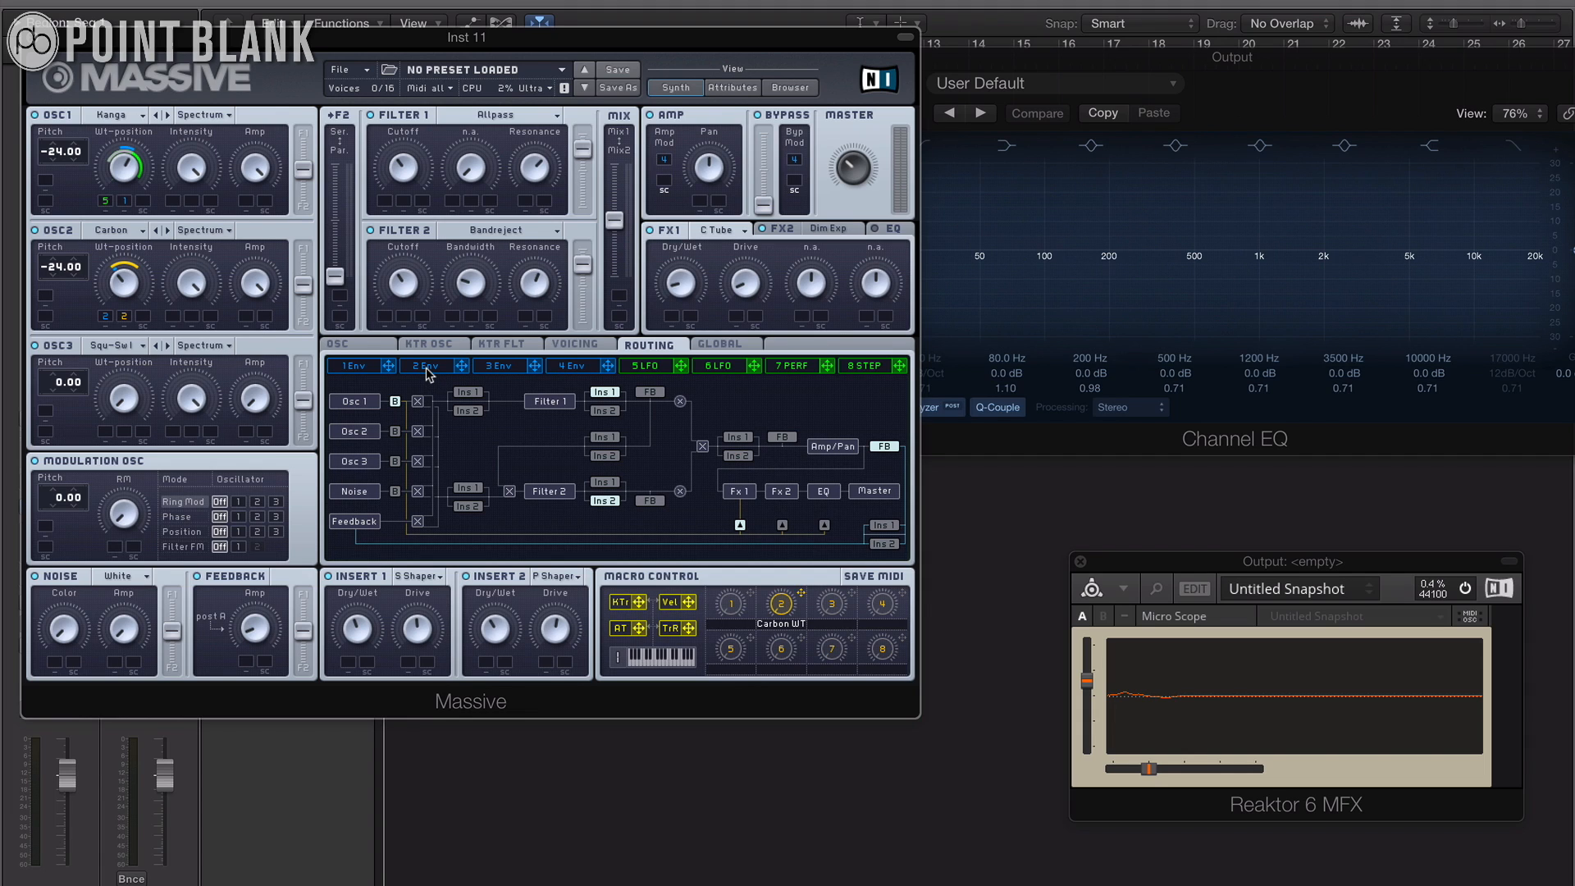
- Assign Env 3 to Filter 1's cutoff with a modulation range, and lengthen the envelope's attack considerably
left_click(483, 366)
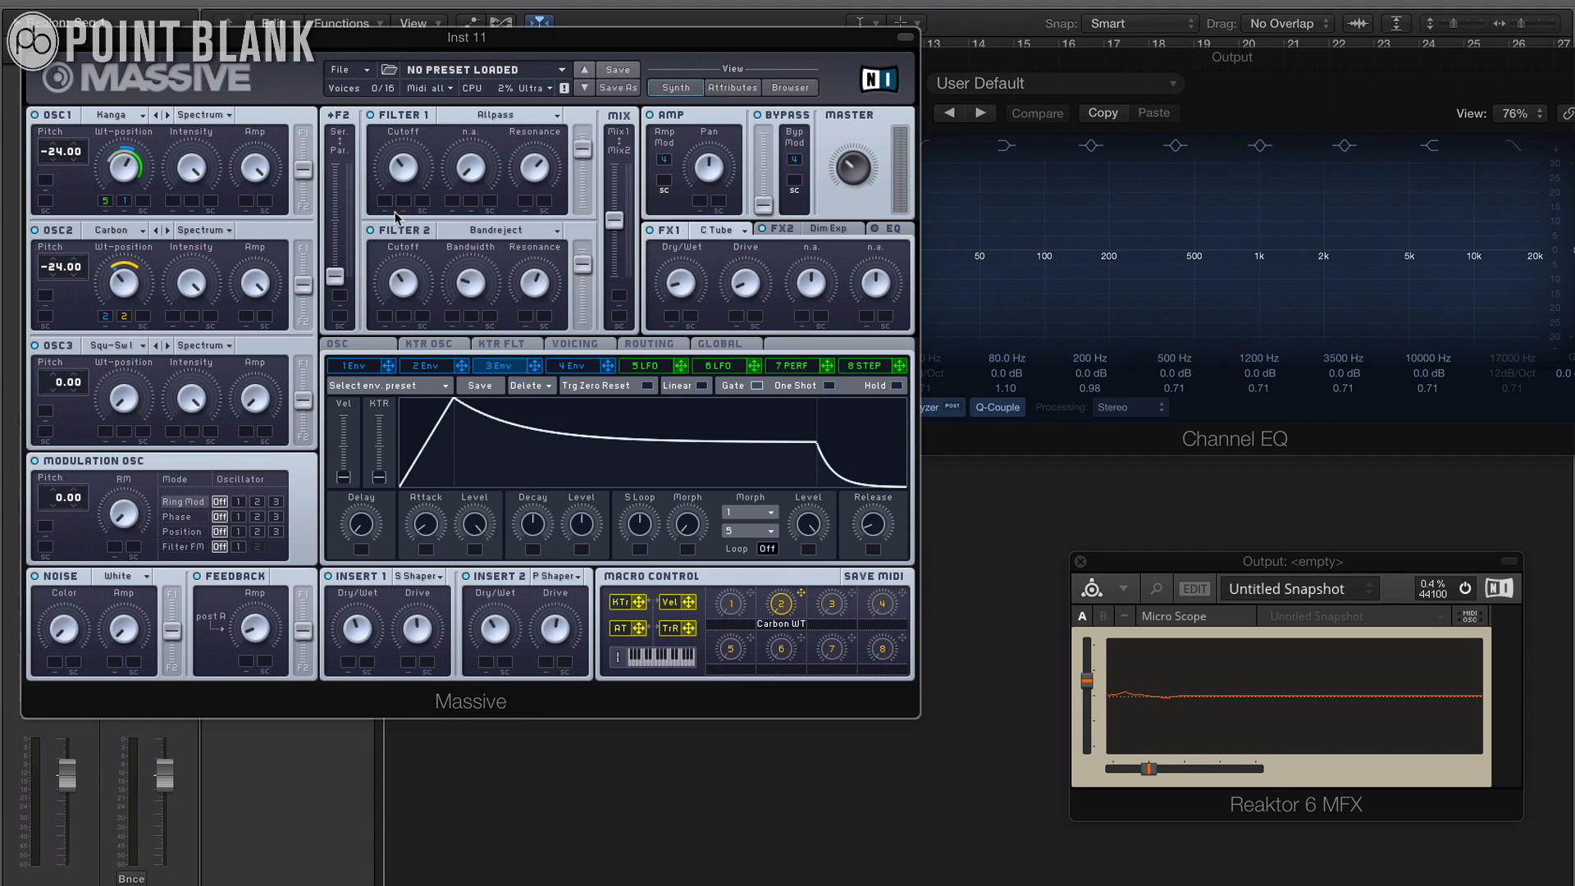
left_click_drag(534, 368, 383, 204)
left_click_drag(426, 524, 438, 403)
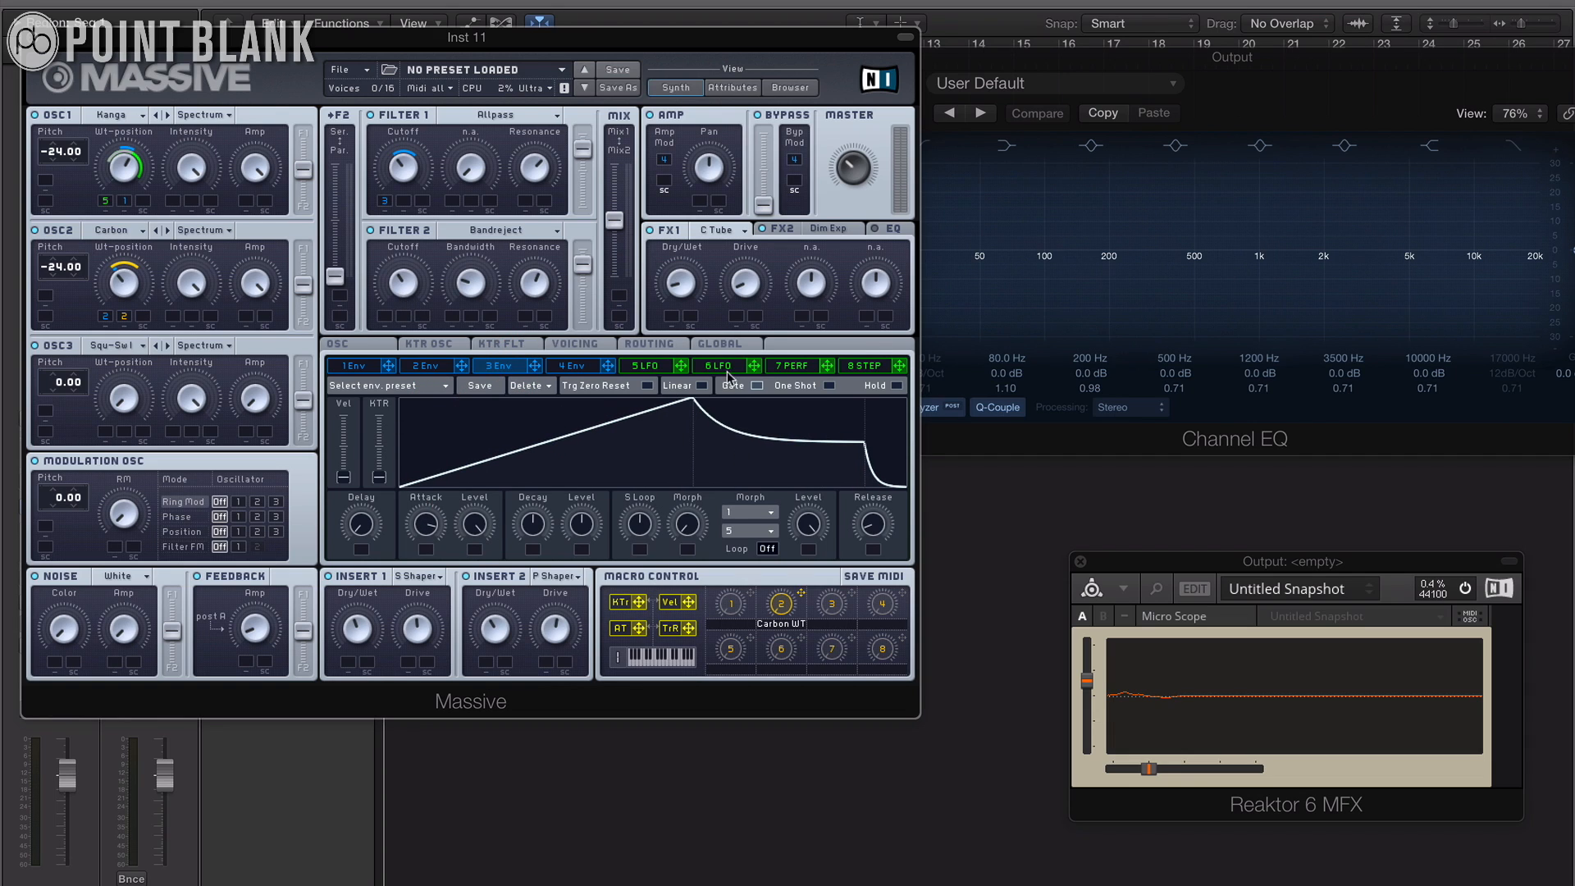
- Assign LFO 6 to Filter 2's cutoff with a modulation range, and slightly lengthen Env 3's attack
left_click(726, 369)
left_click_drag(753, 365, 385, 293)
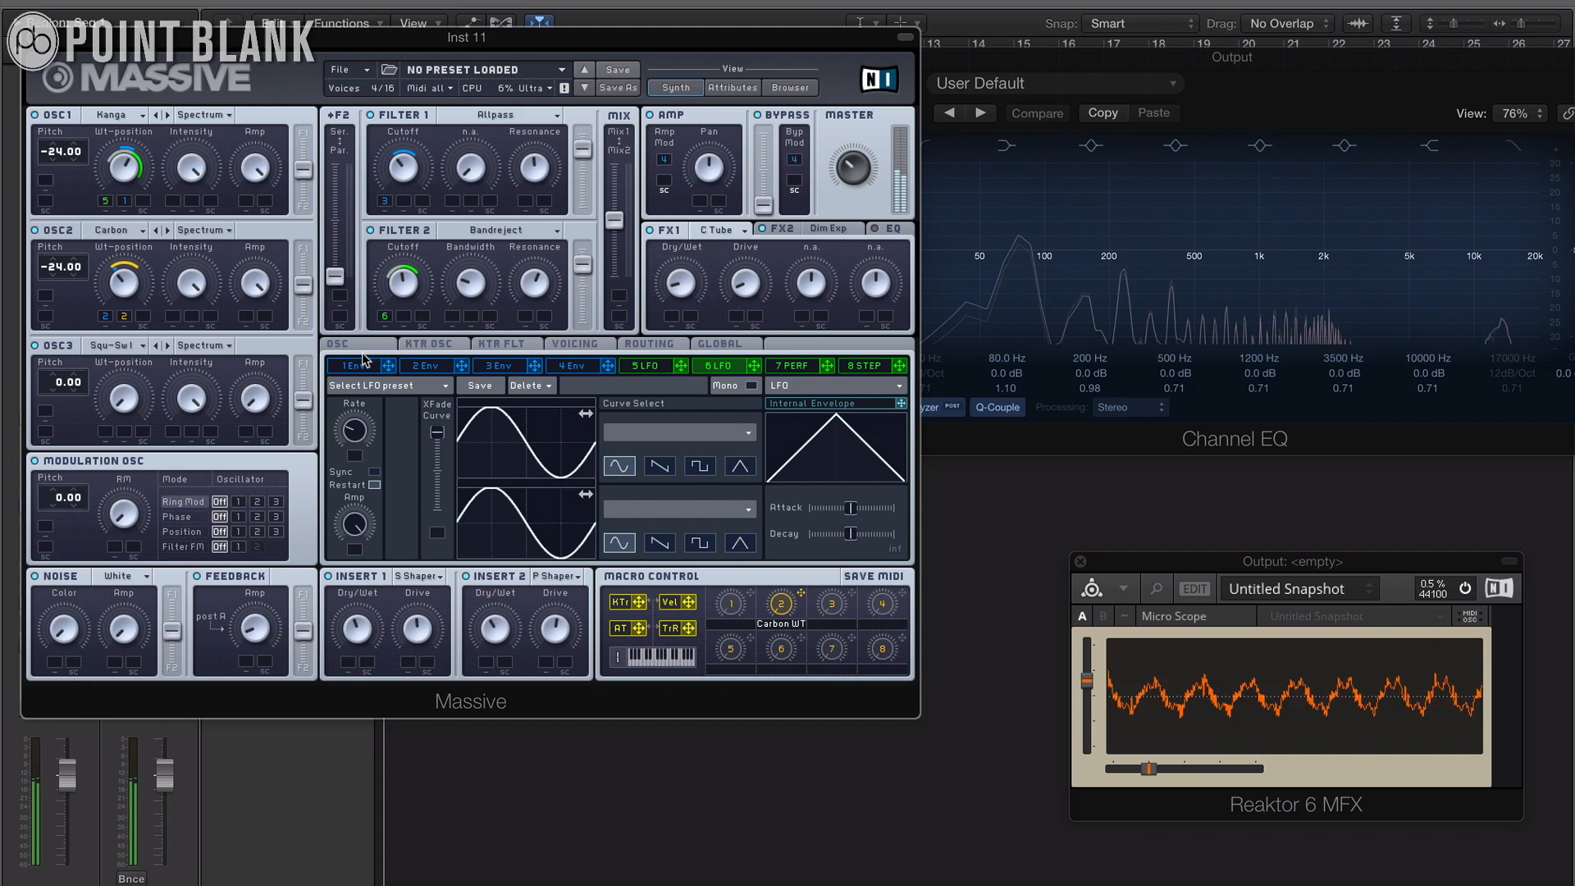
left_click(501, 366)
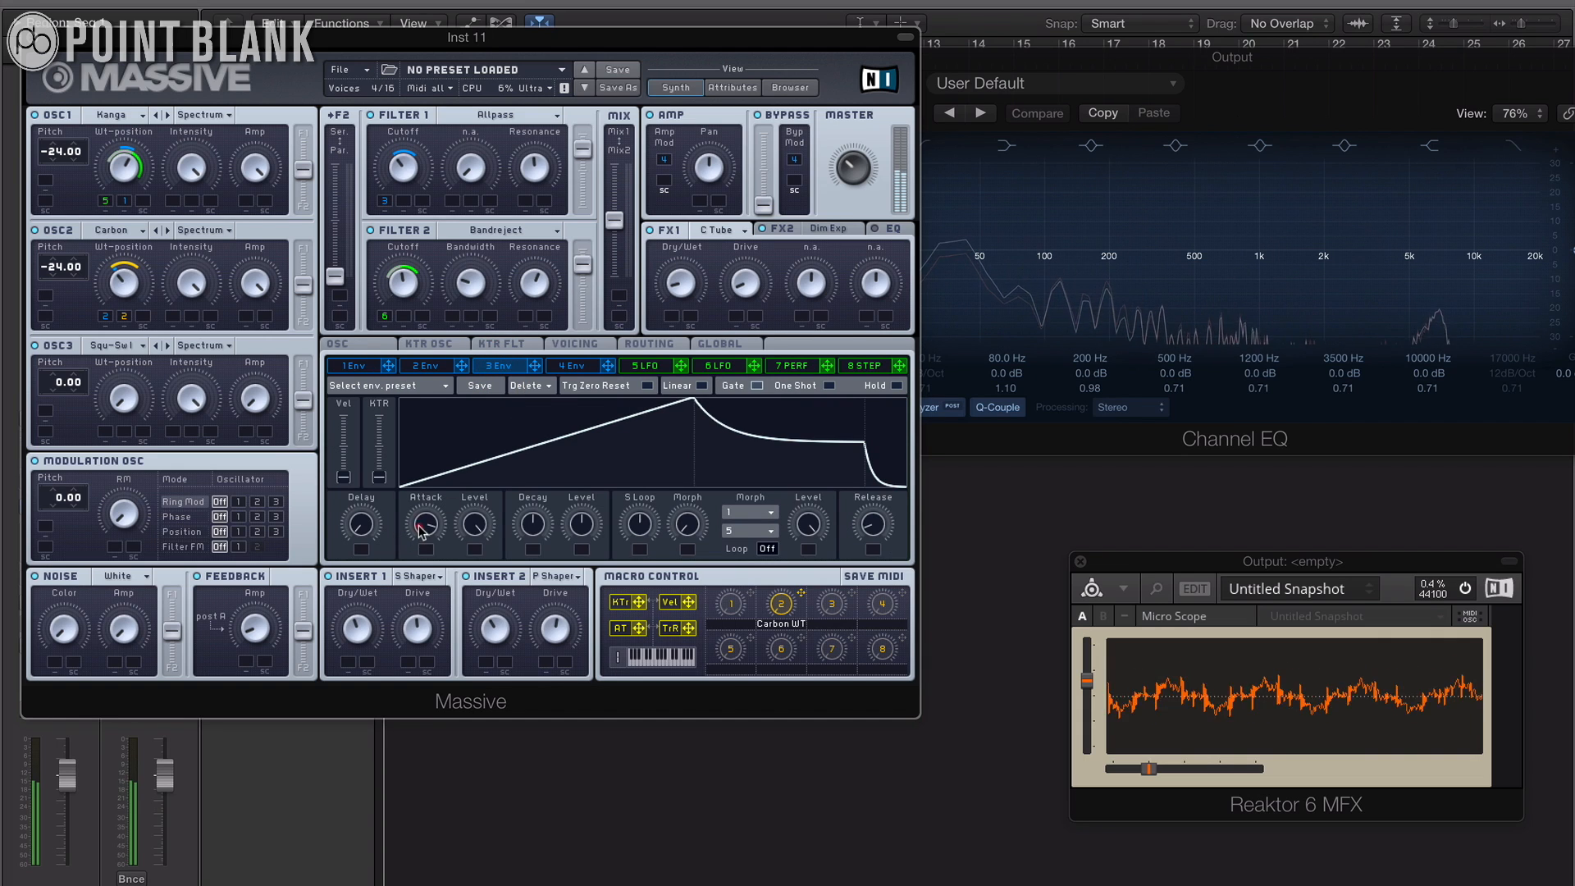
left_click_drag(422, 530, 421, 527)
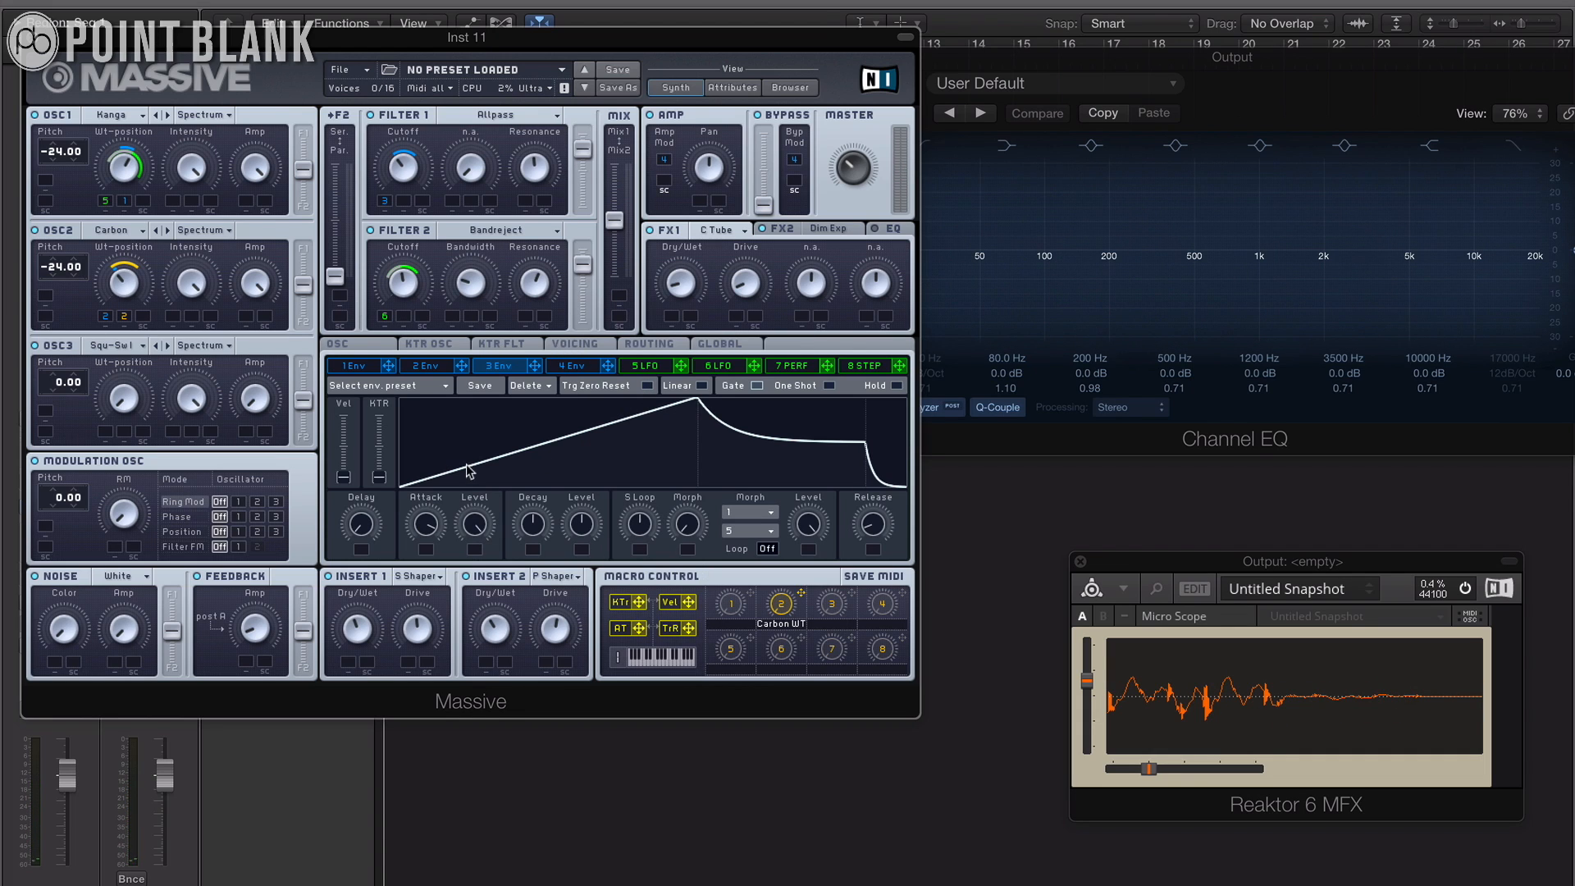
- Widen the unison pan position spread in the voicing settings by shifting it further from Mono toward Full Inv by ear
left_click(589, 344)
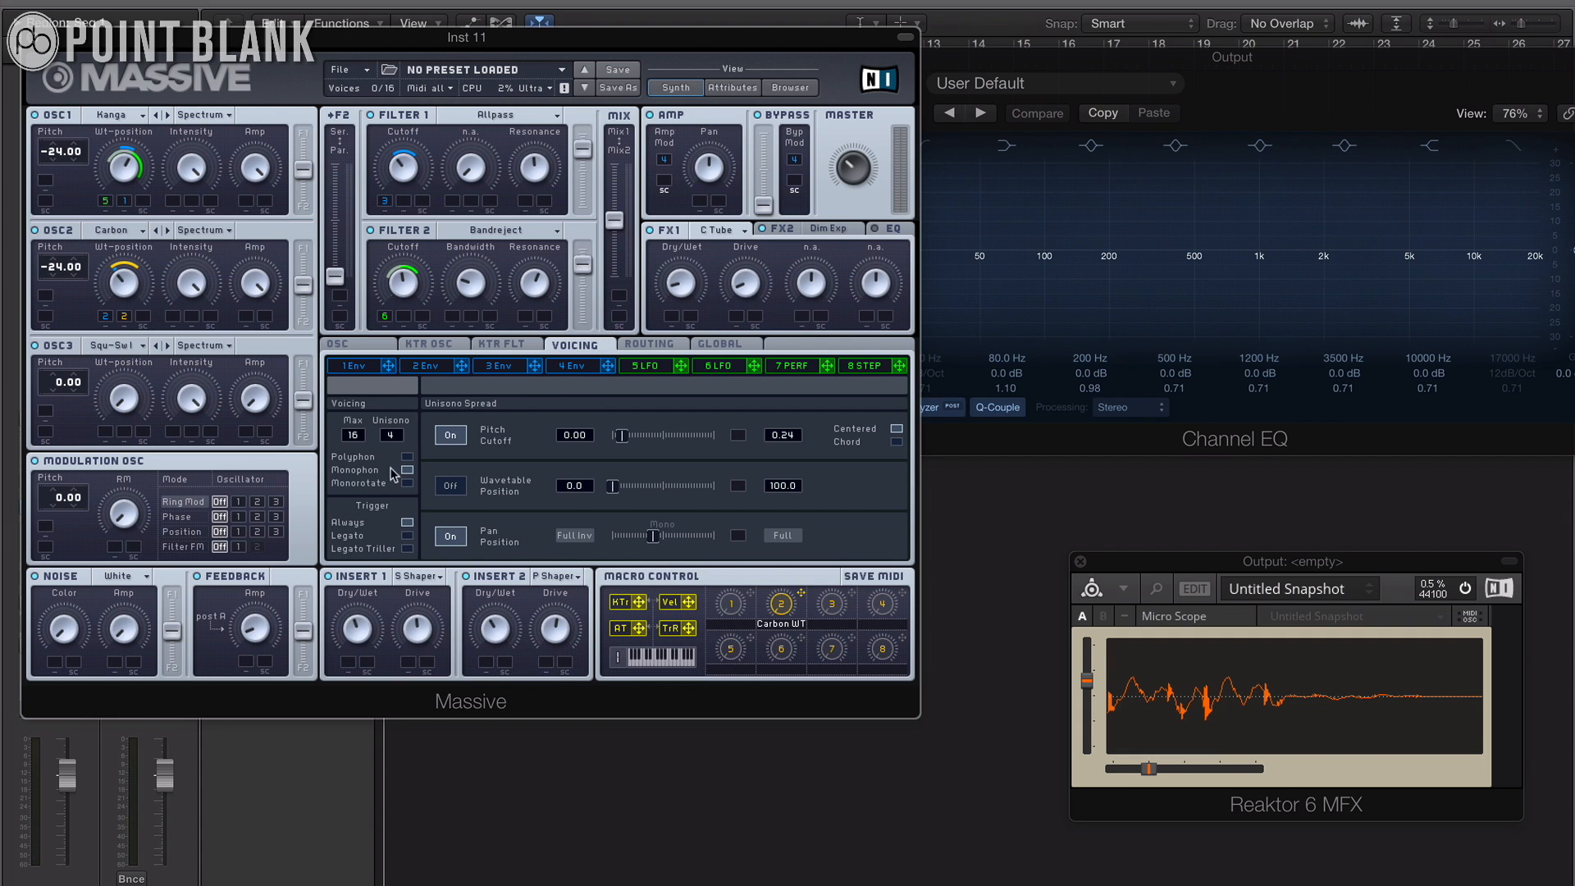
left_click_drag(647, 539, 636, 551)
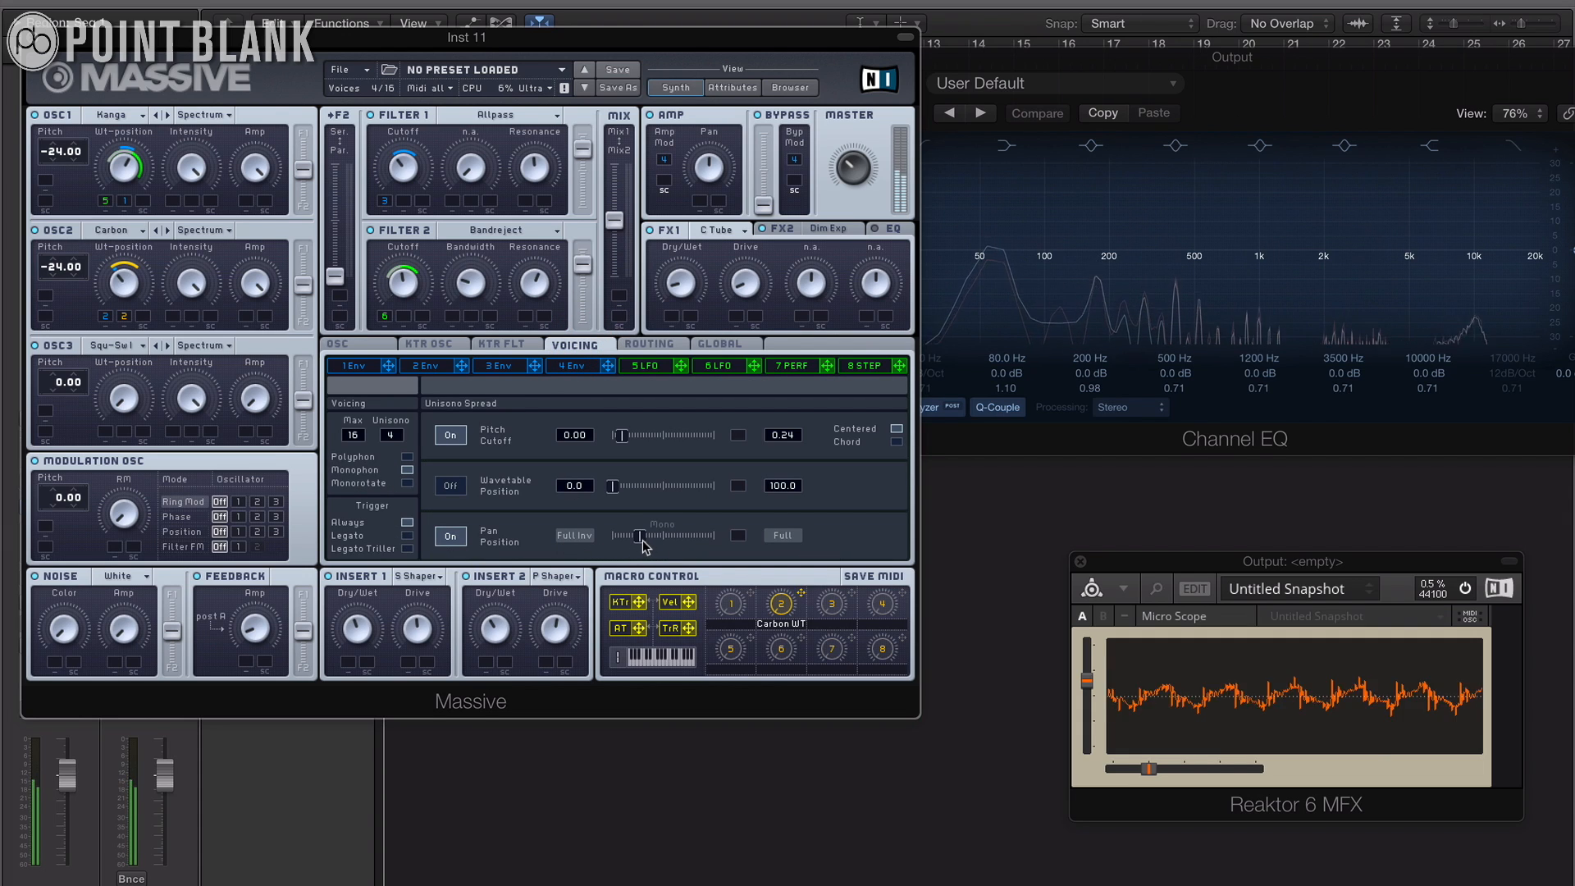
left_click_drag(642, 539, 644, 552)
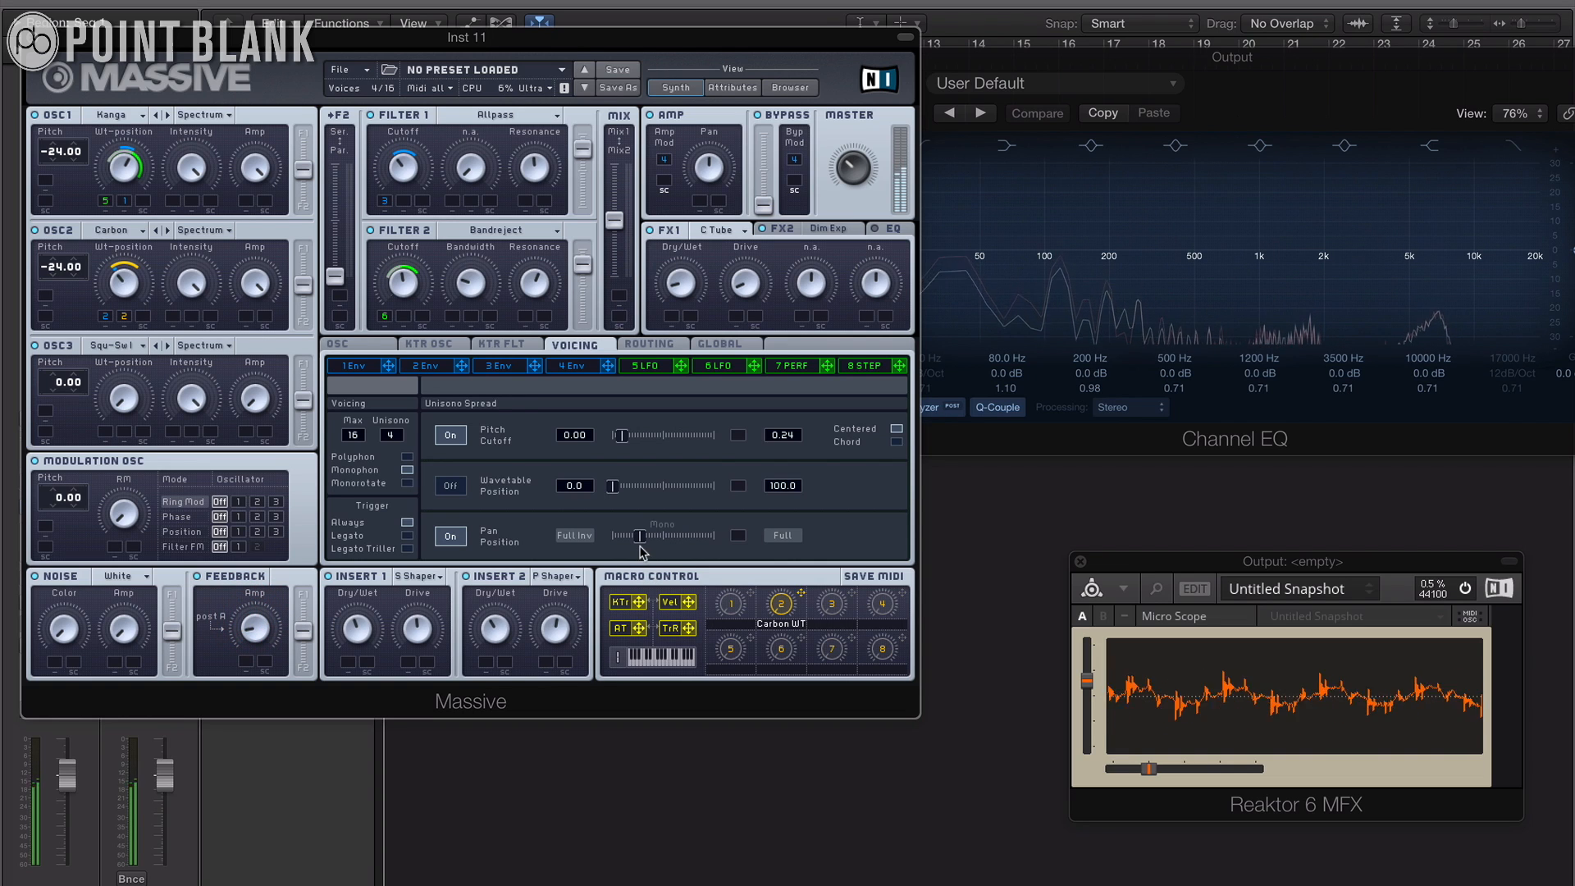
left_click_drag(637, 550, 645, 539)
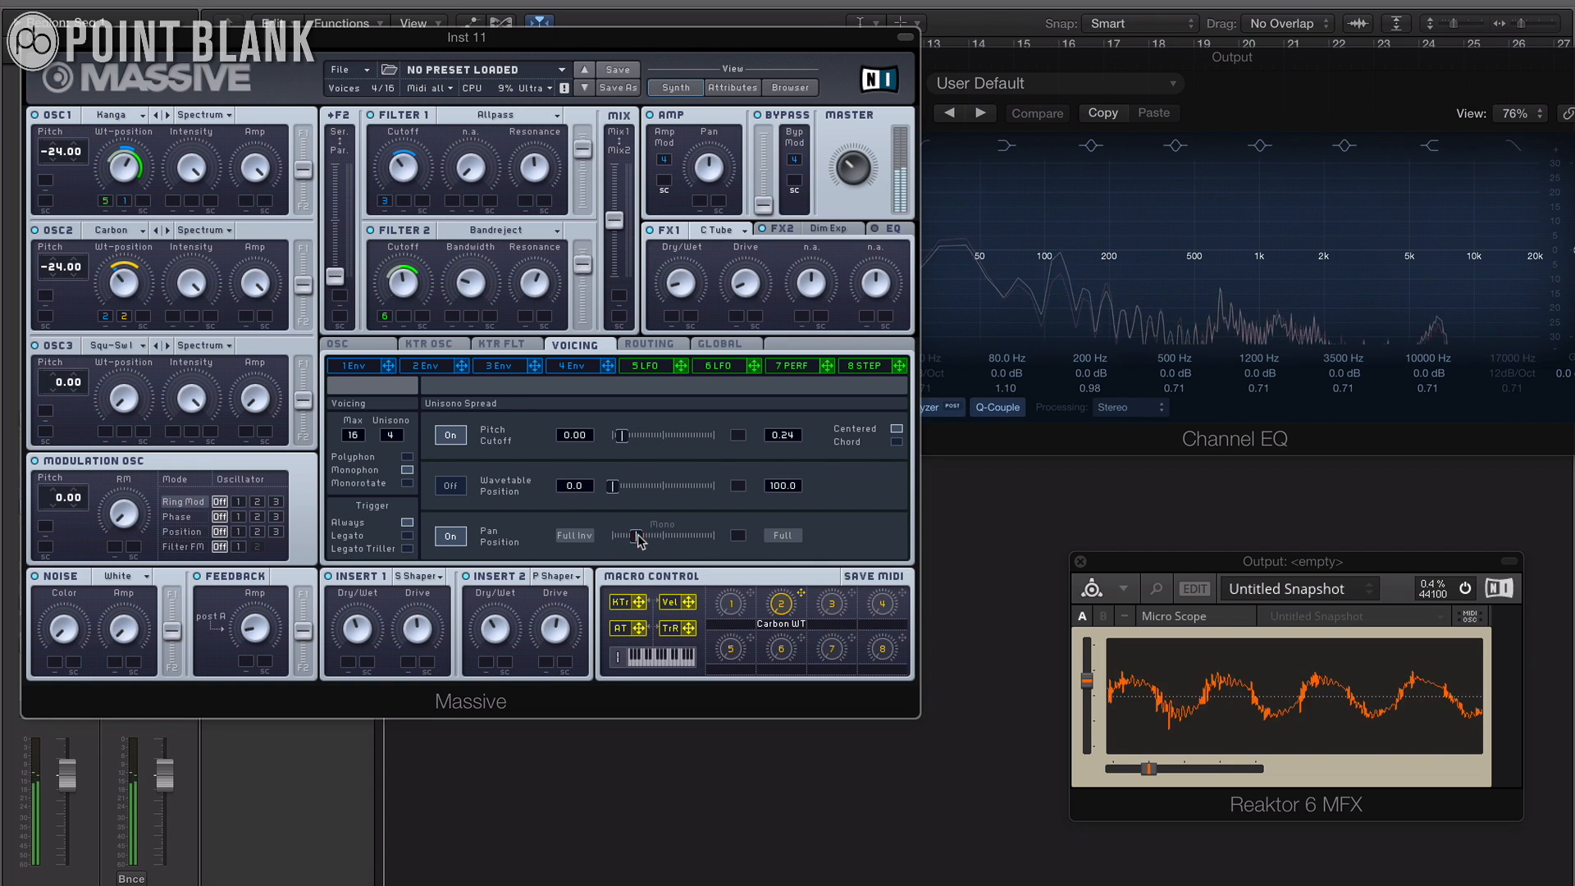
left_click(783, 565)
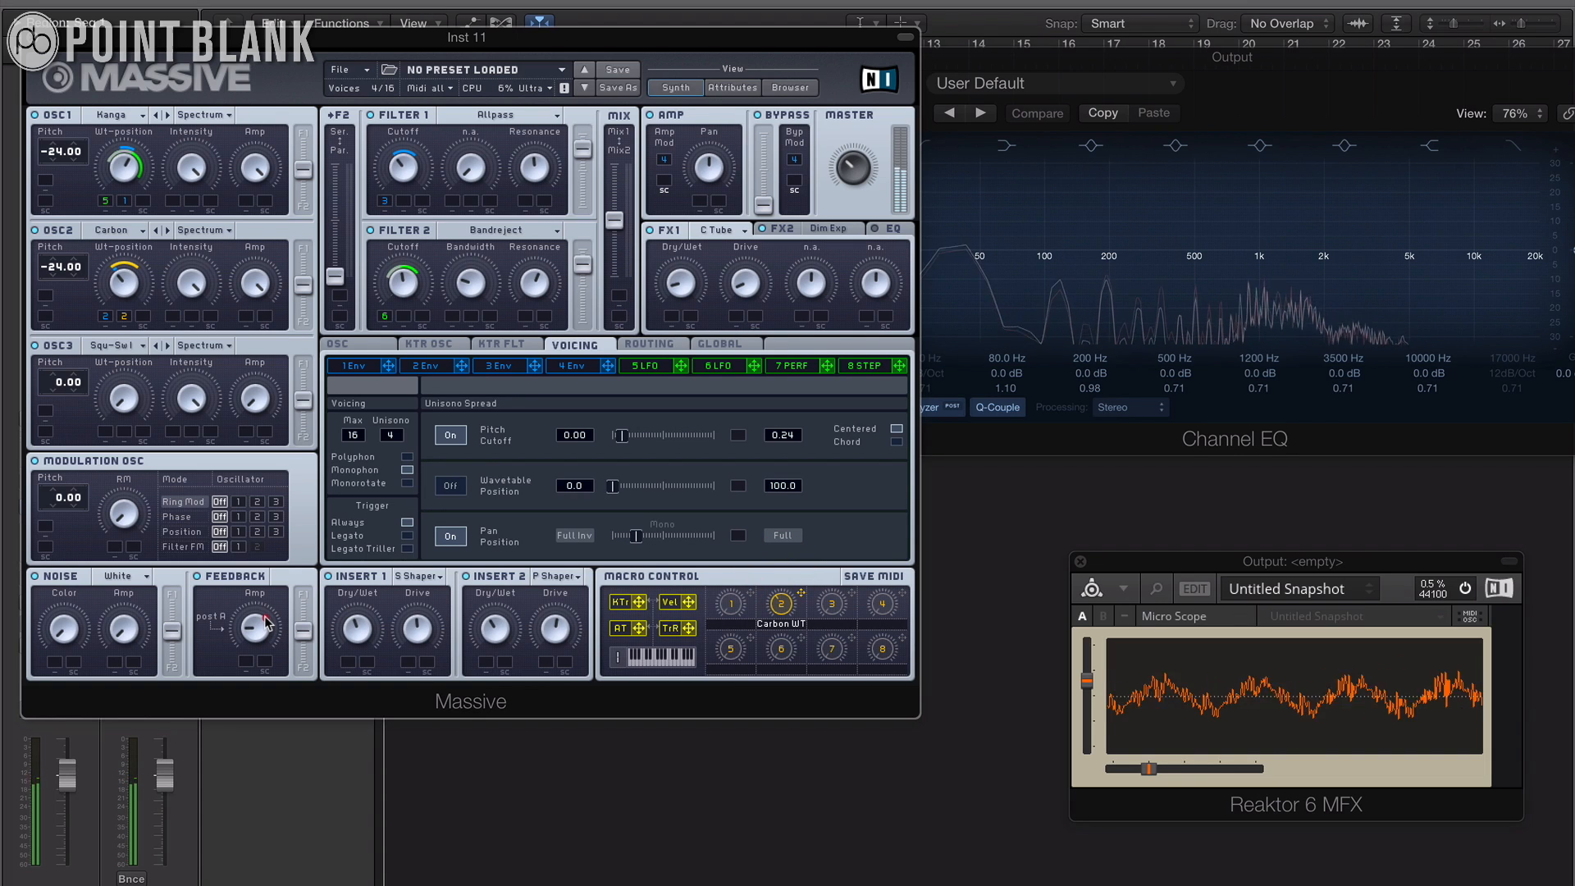